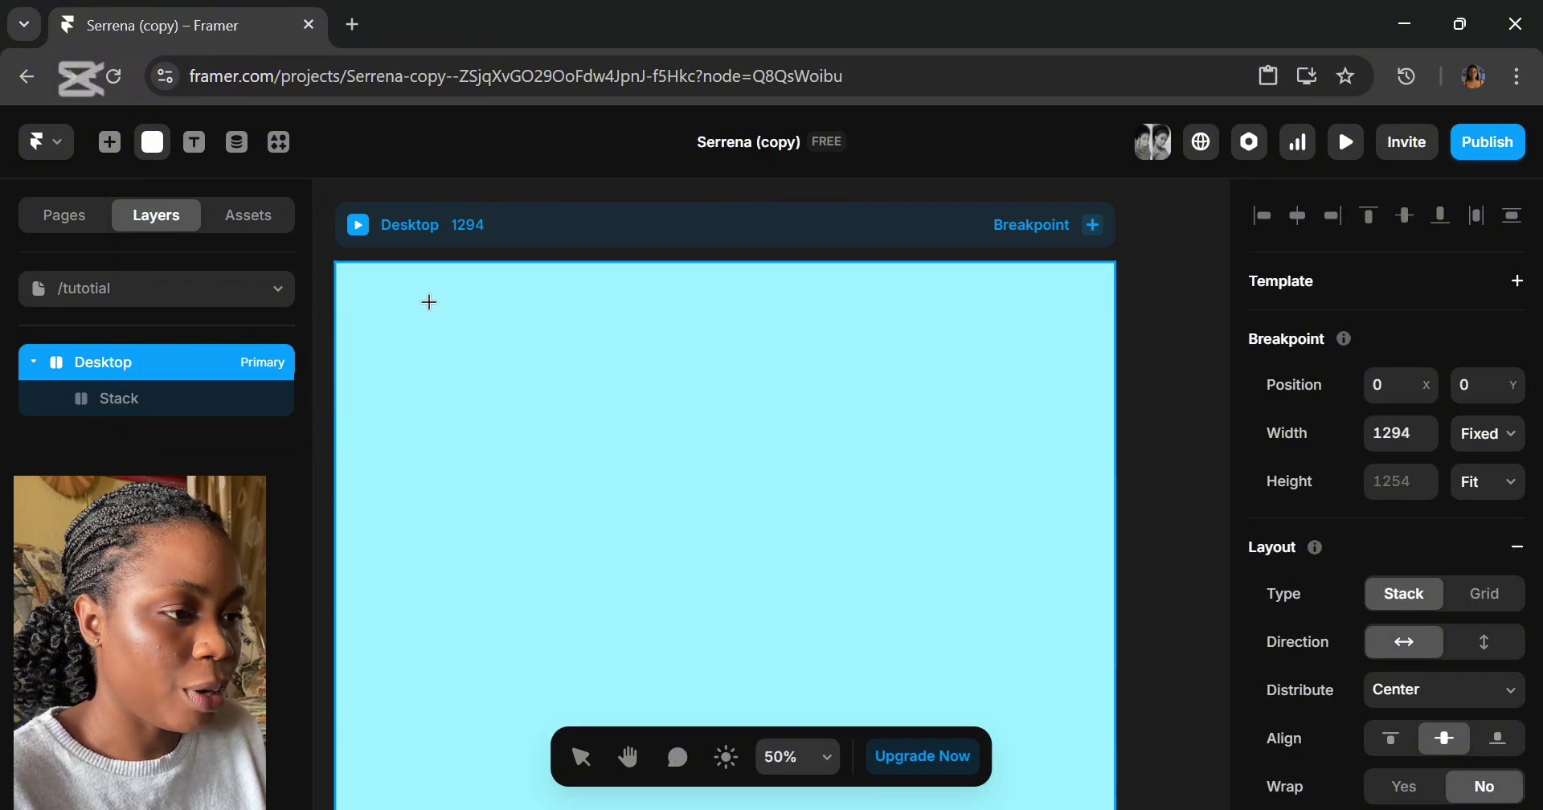
Draw a frame about 664 × 434 inside the Desktop stack and give it the pale blue fill E8F6FA.
drag(447, 297, 847, 557)
scroll(789, 557, down, 2)
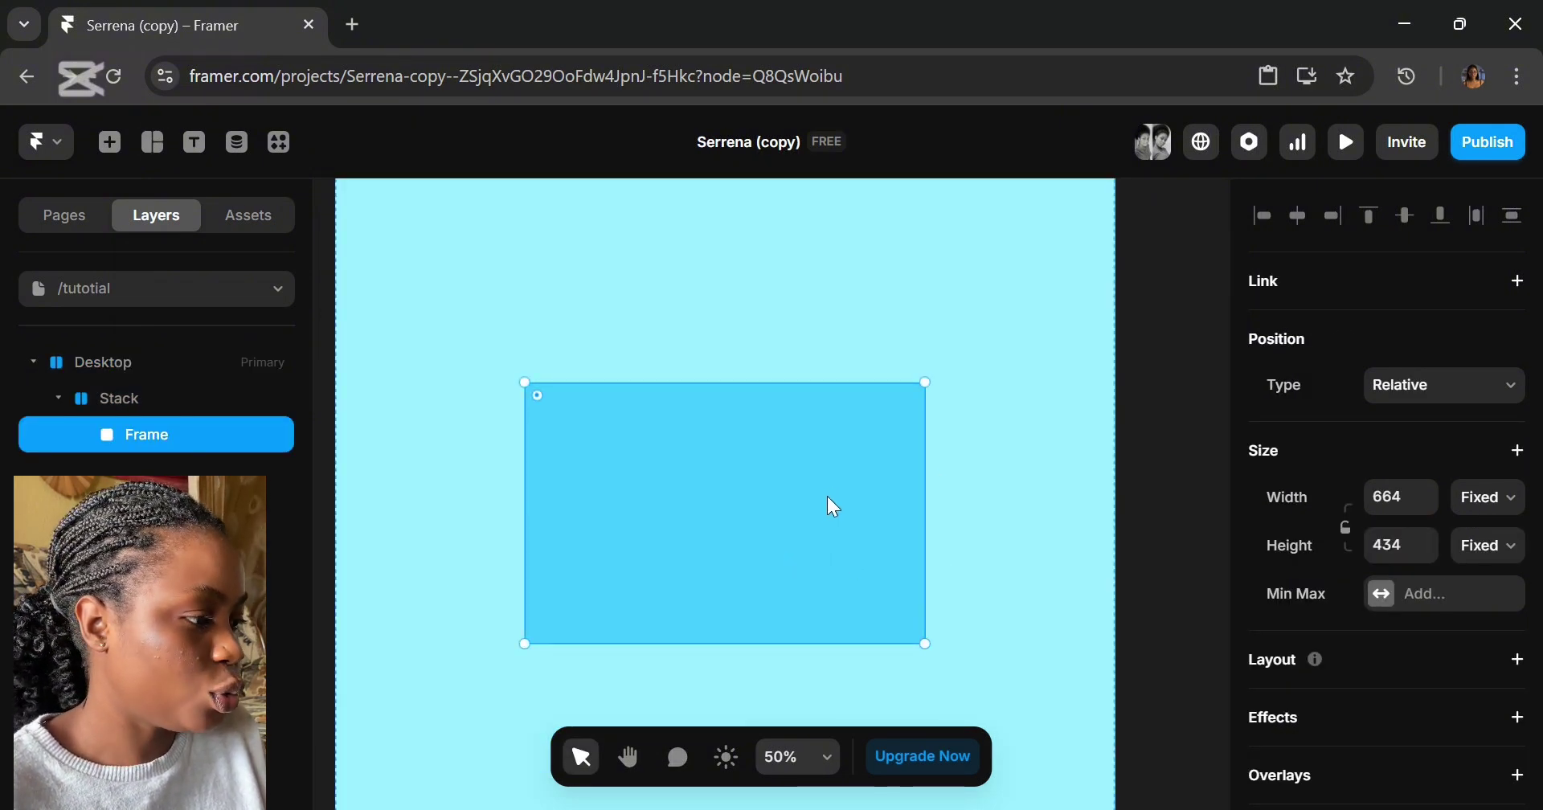
scroll(1357, 685, down, 5)
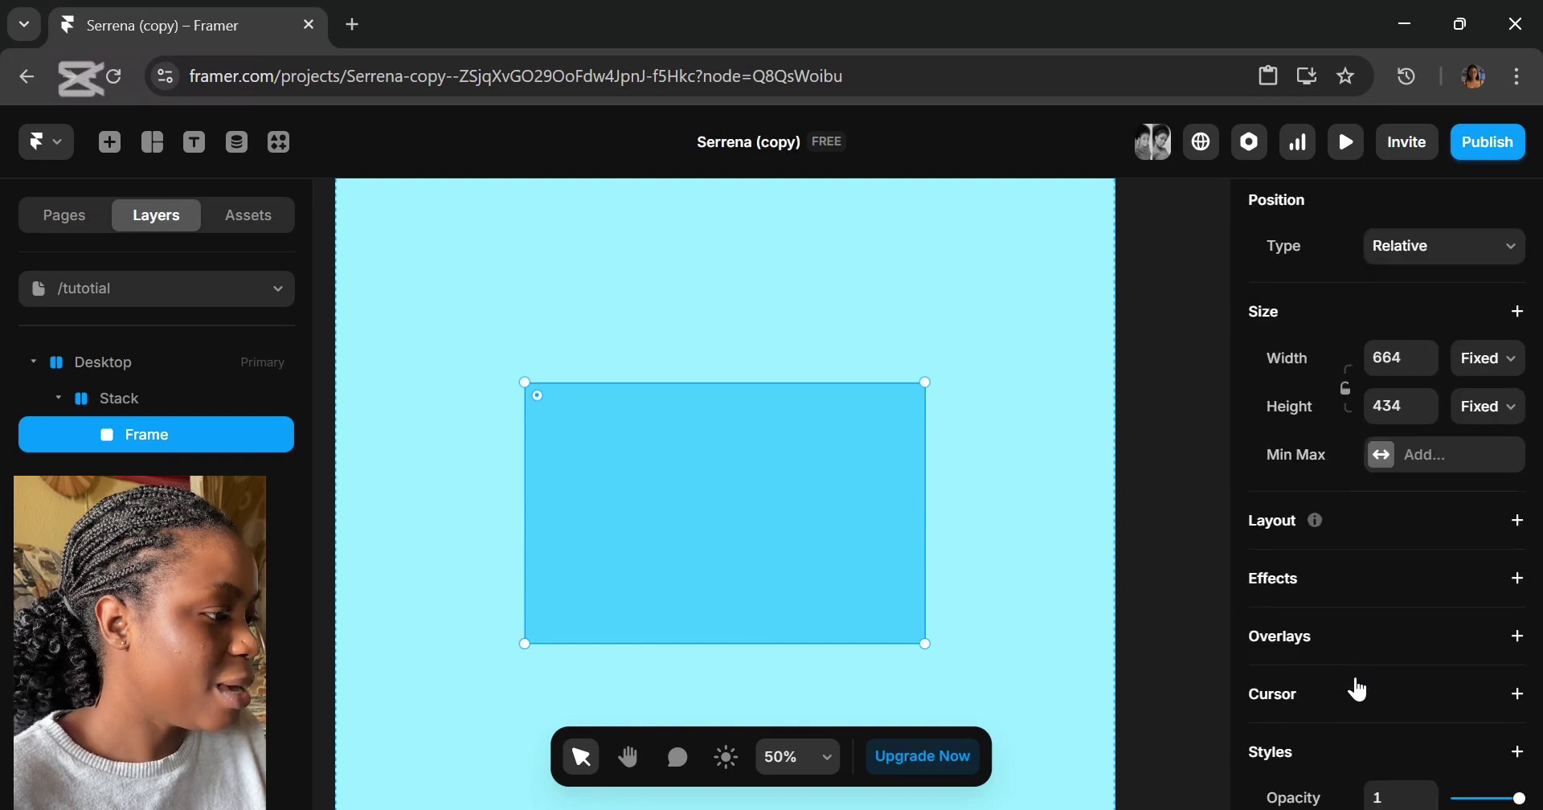
click(1381, 668)
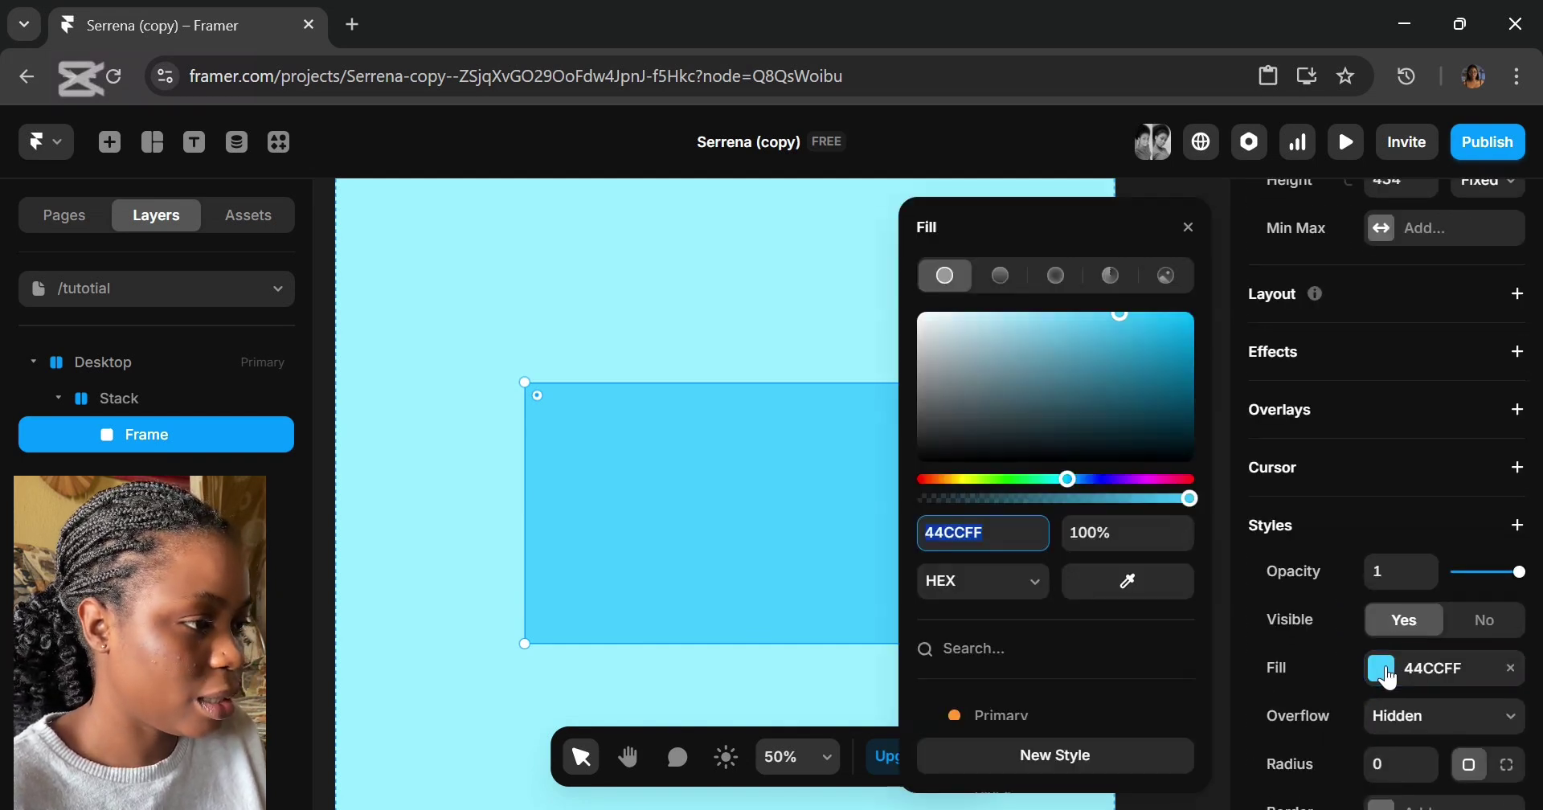
click(946, 320)
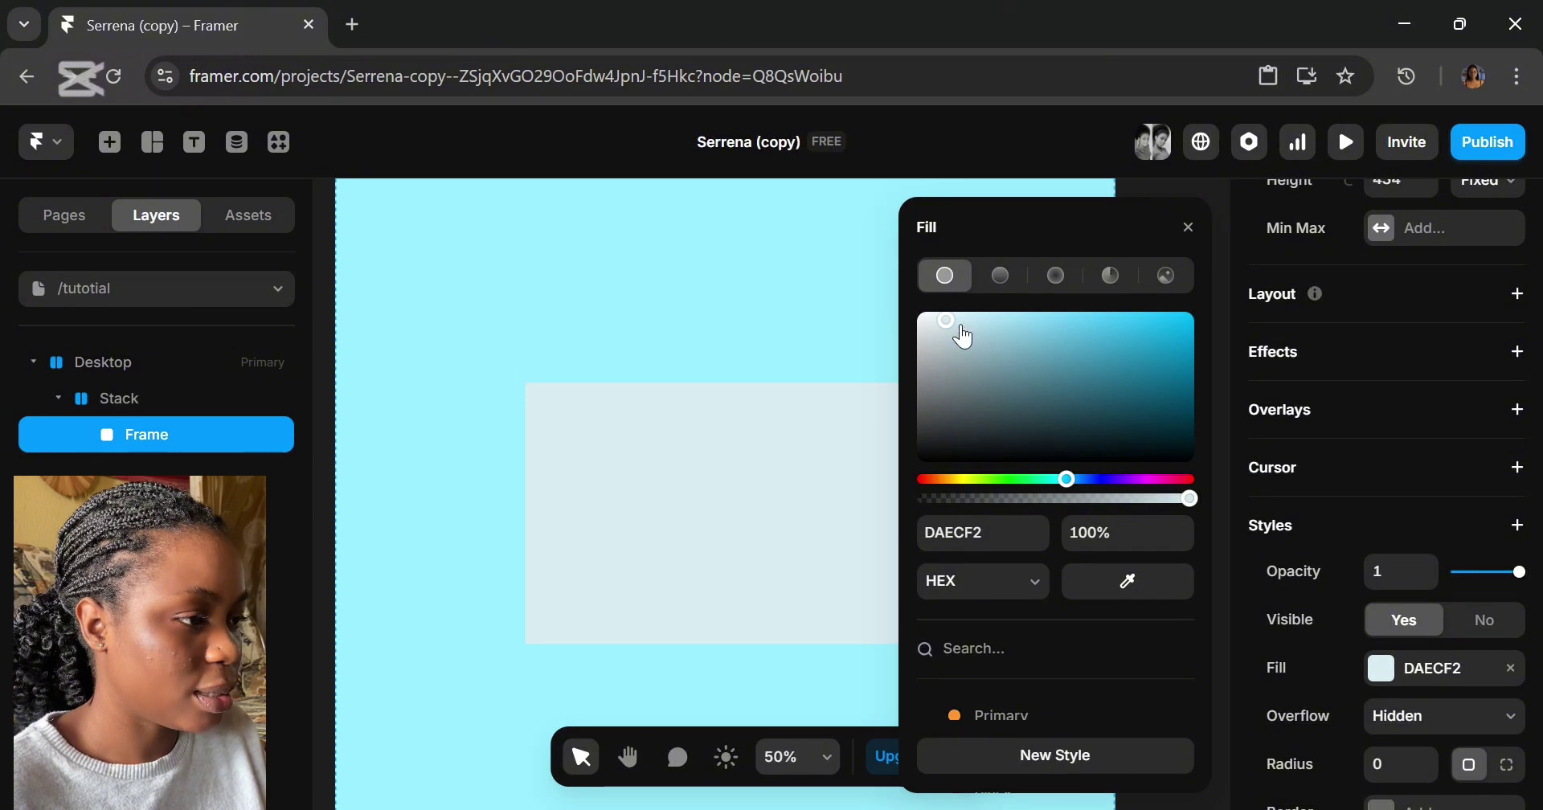
key(Escape)
Add a text box about 227 × 78 in the upper left of the frame reading "I am fine".
key(t)
key(ctrl+equal)
drag(534, 297, 741, 367)
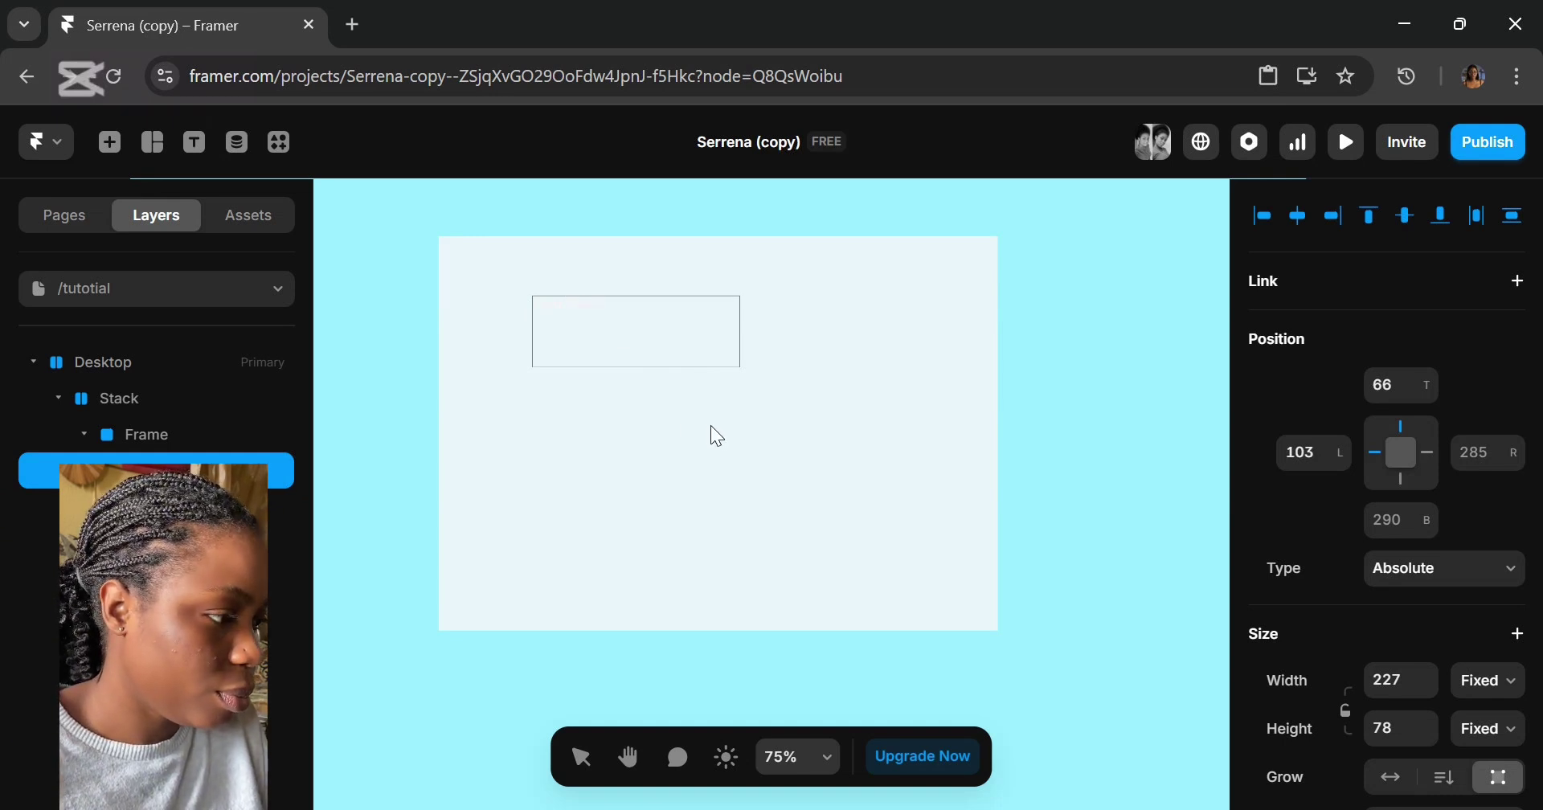
key(Escape)
Set the "I am fine" text colour to the Primary colour style.
scroll(1404, 674, down, 5)
scroll(1404, 674, down, 7)
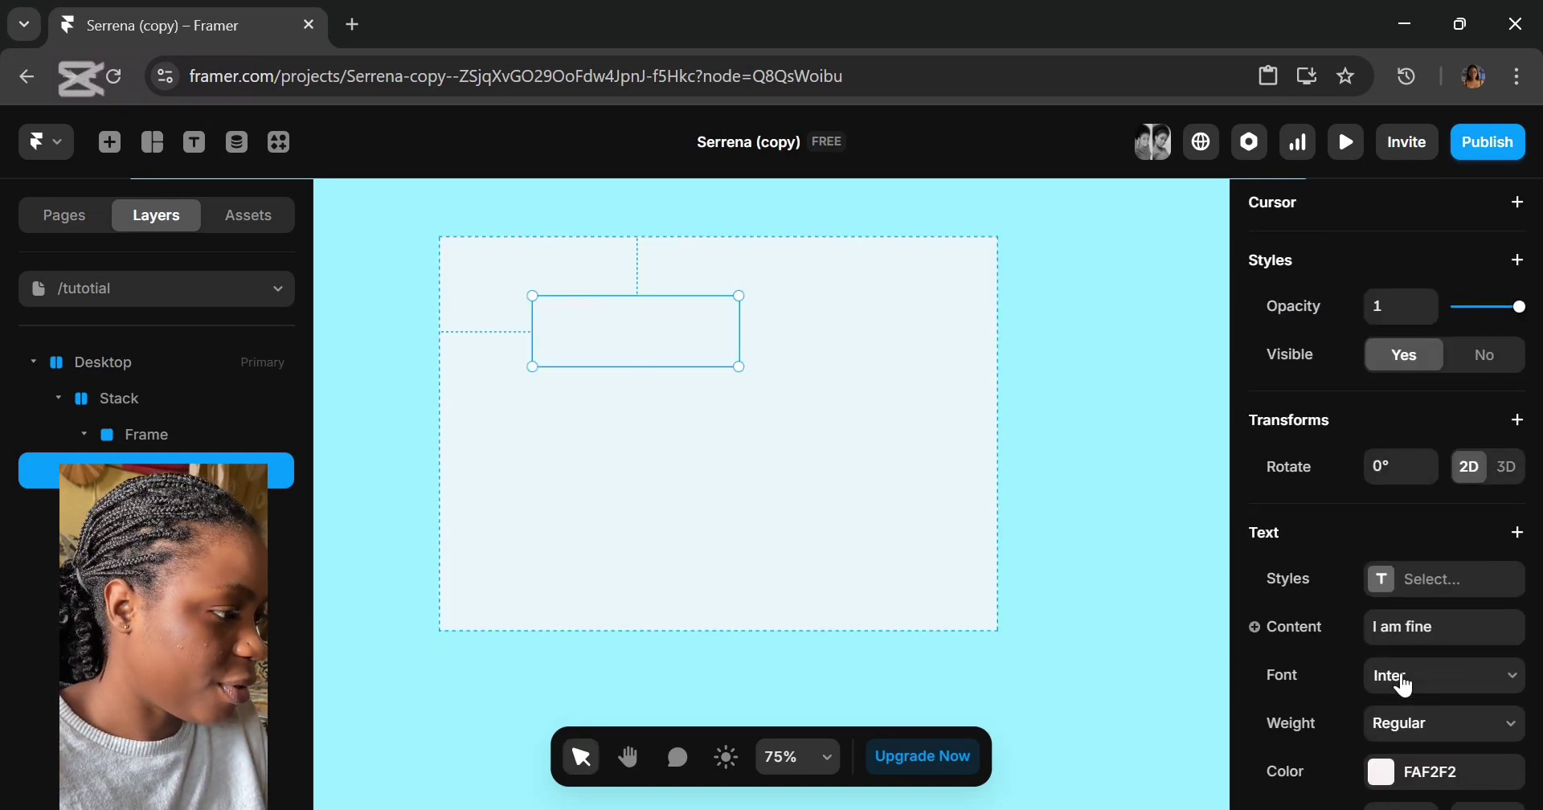
click(1387, 635)
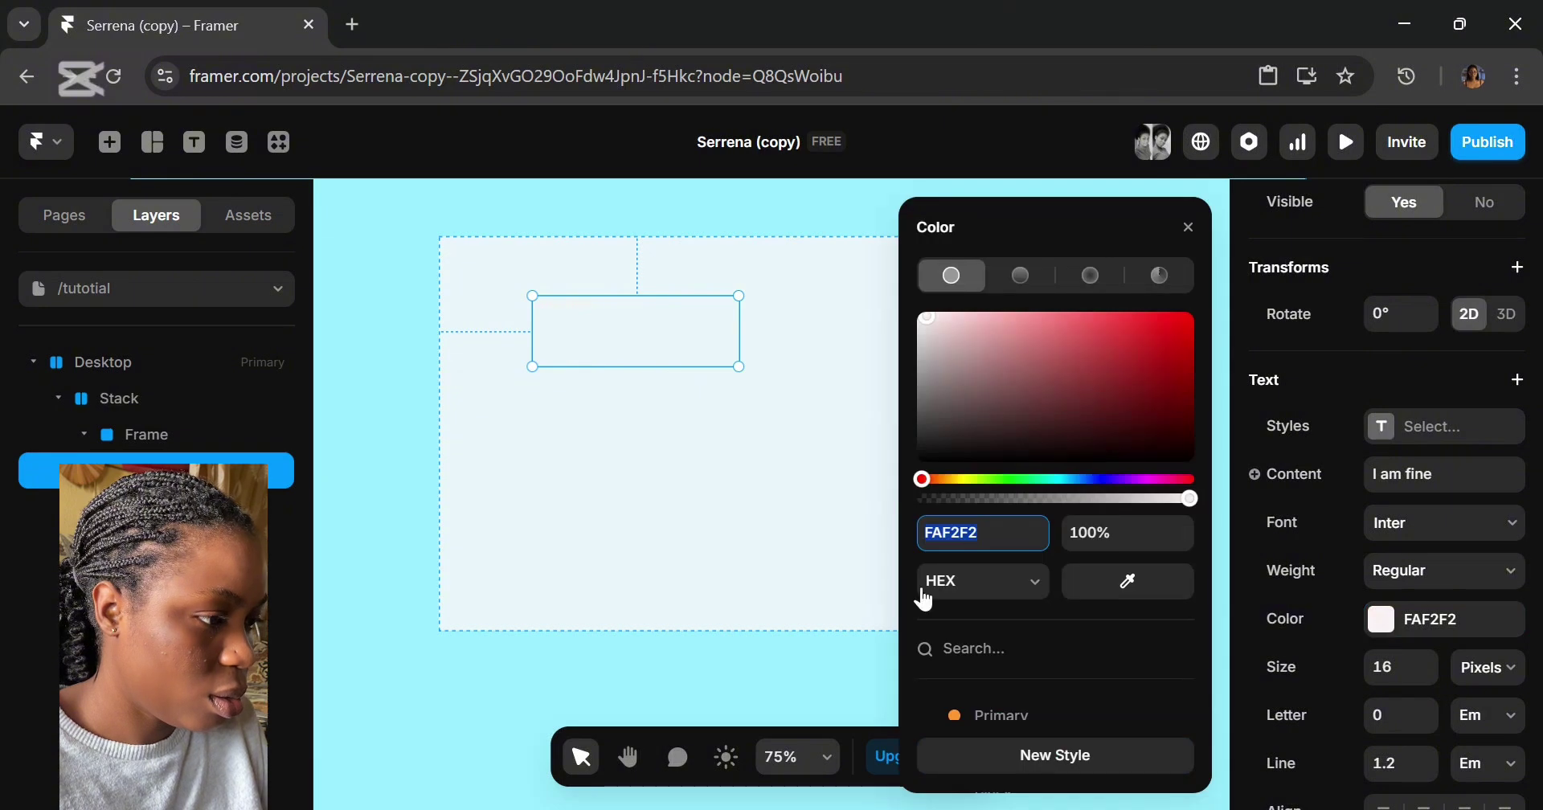
scroll(965, 668, down, 2)
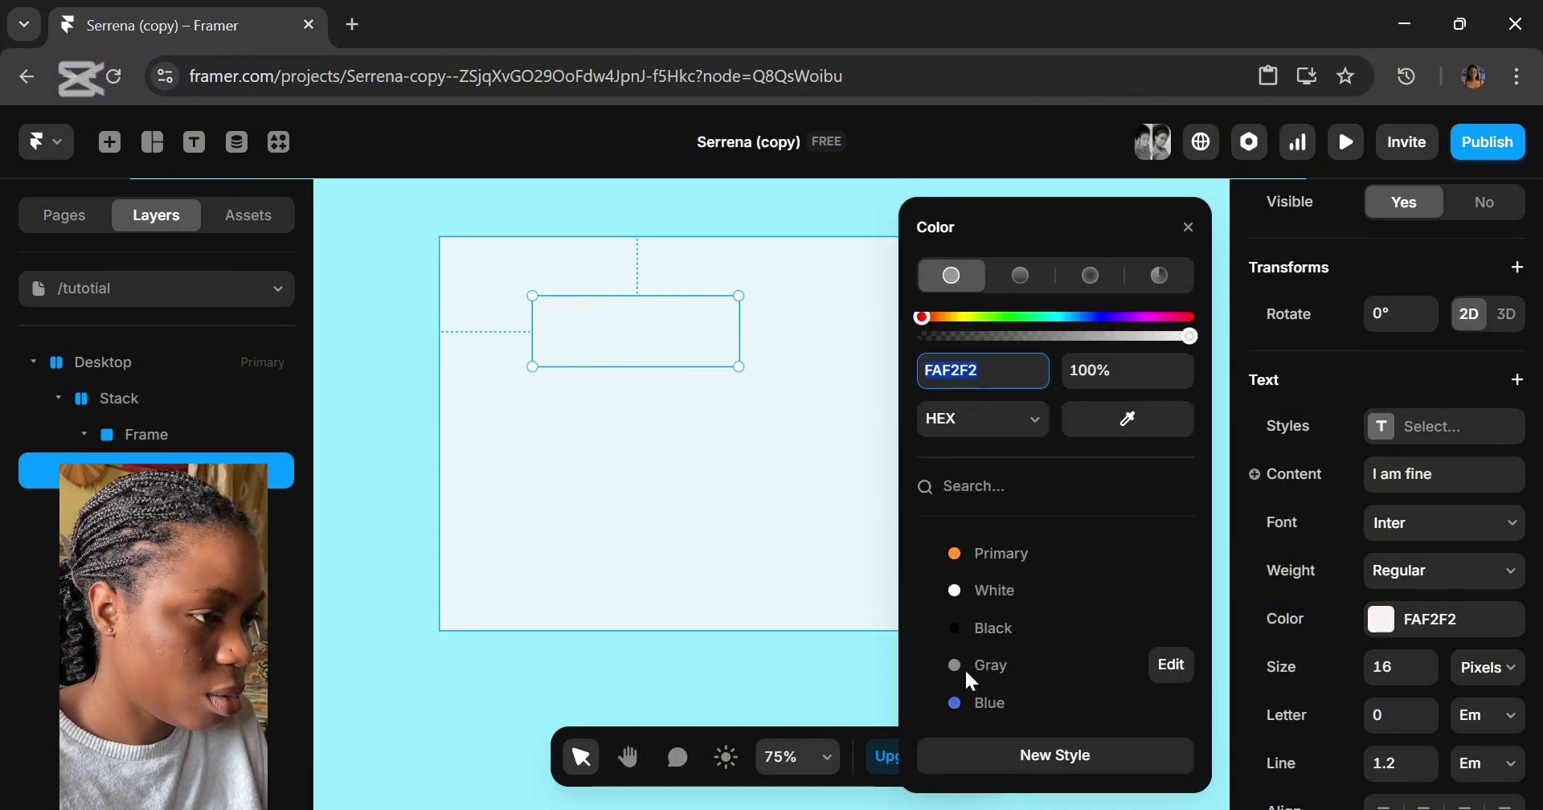
click(953, 557)
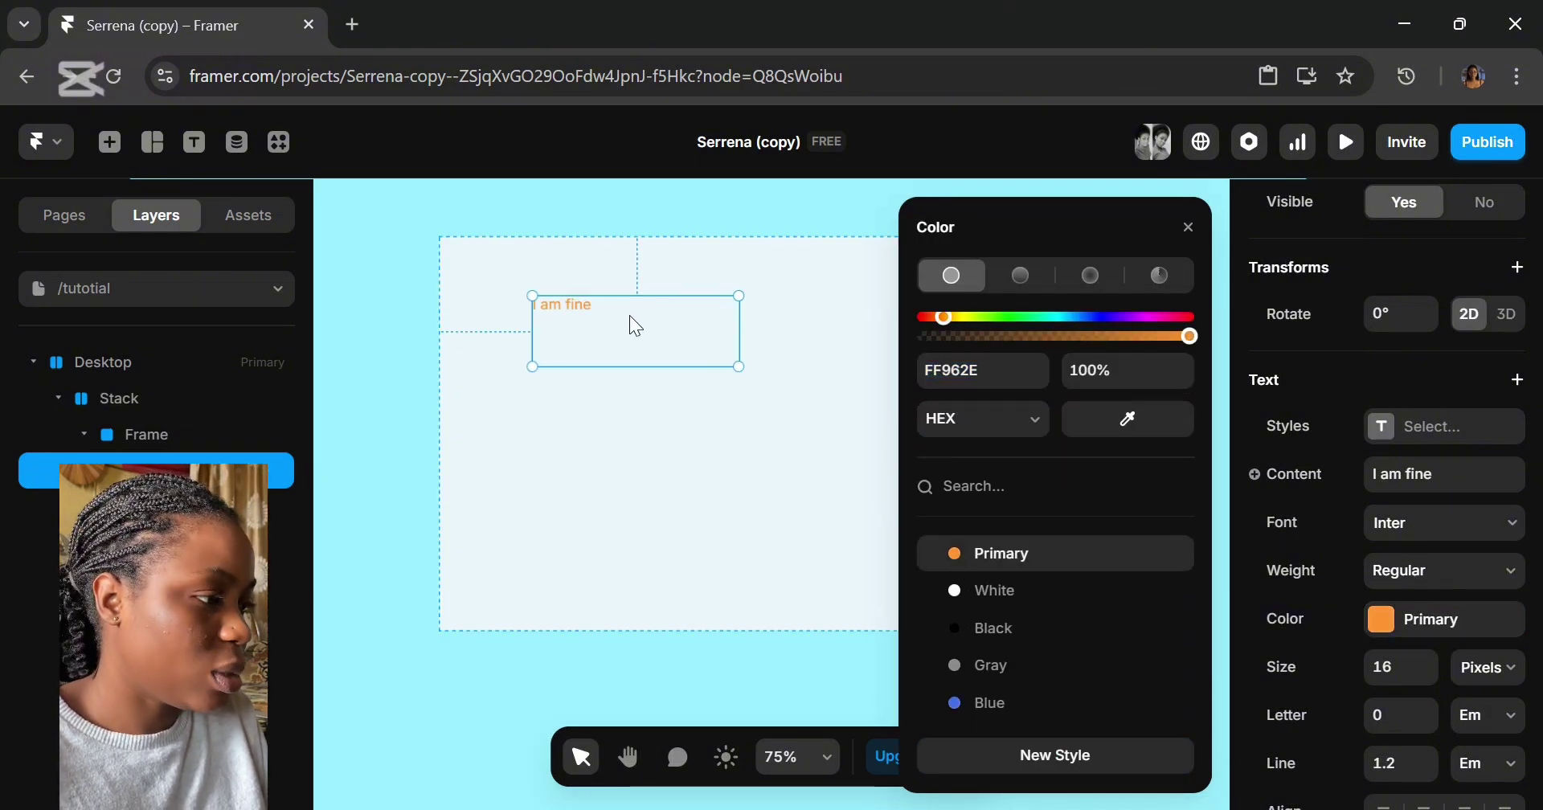
click(696, 418)
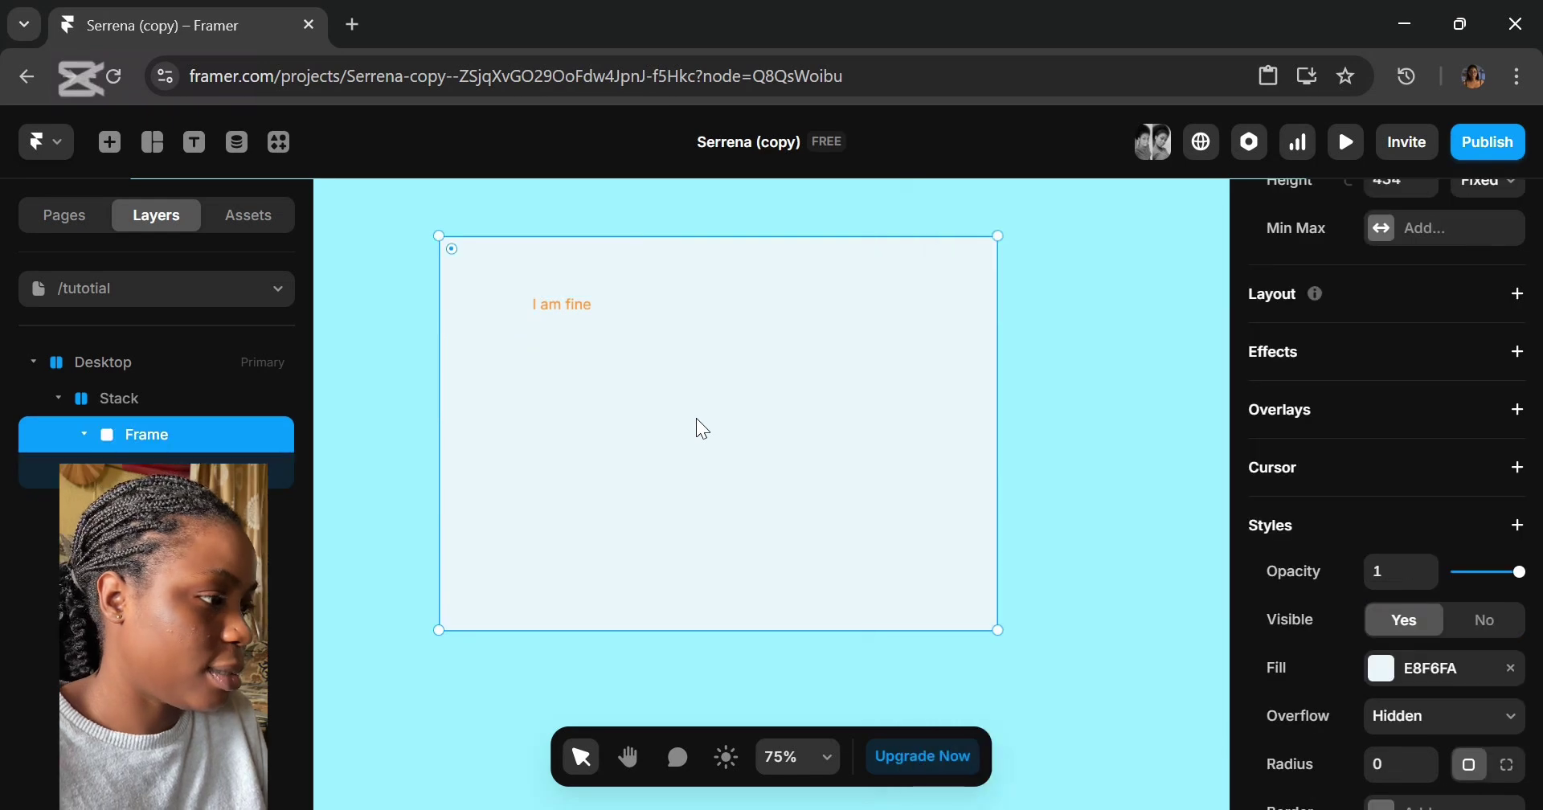
Shrink the "I am fine" text box to about 81 × 30 so it fits closely around its text.
click(600, 321)
scroll(1502, 454, down, 5)
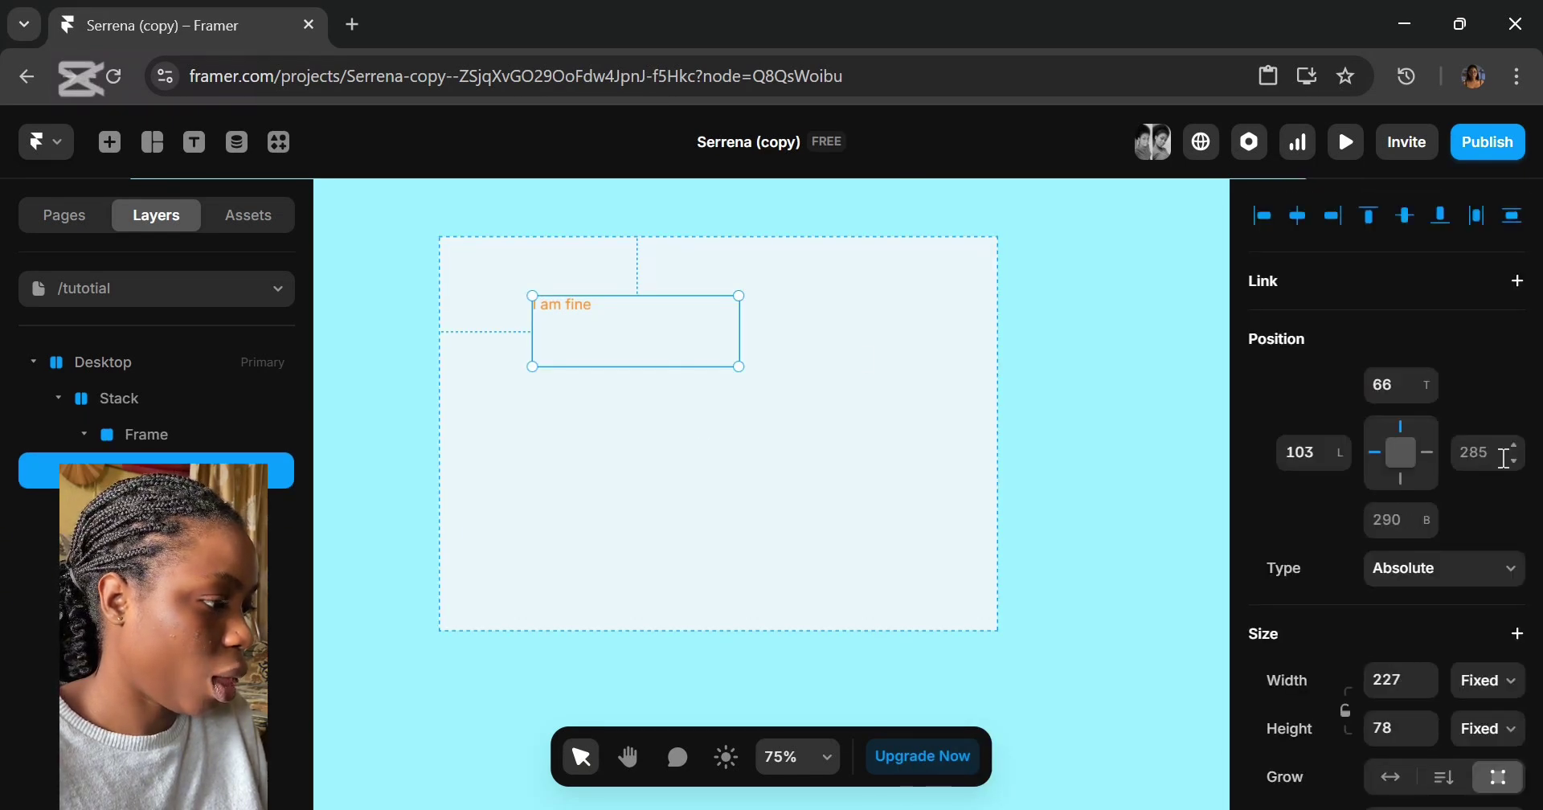
click(1515, 682)
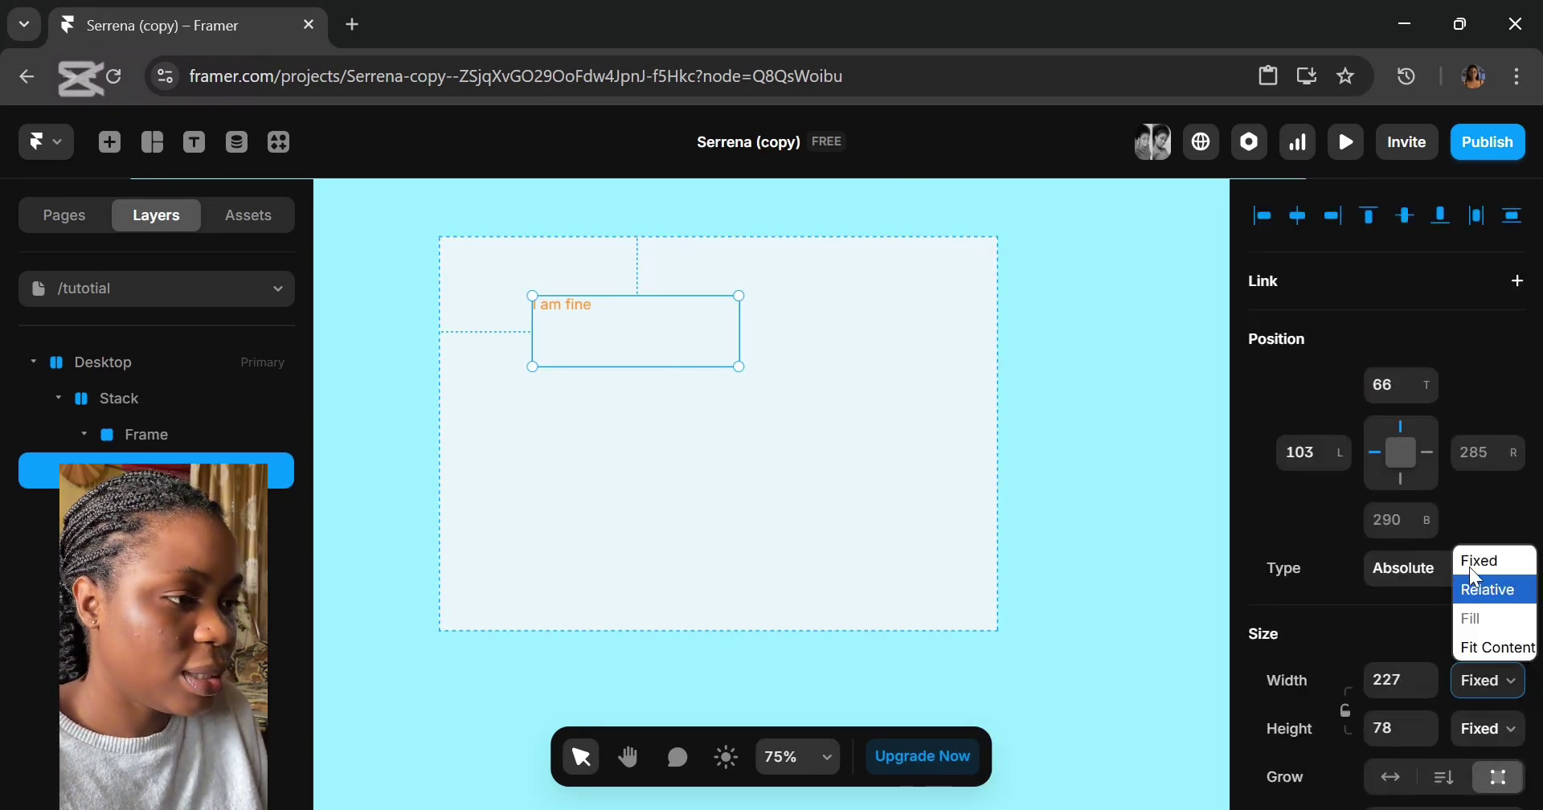
drag(740, 346, 607, 309)
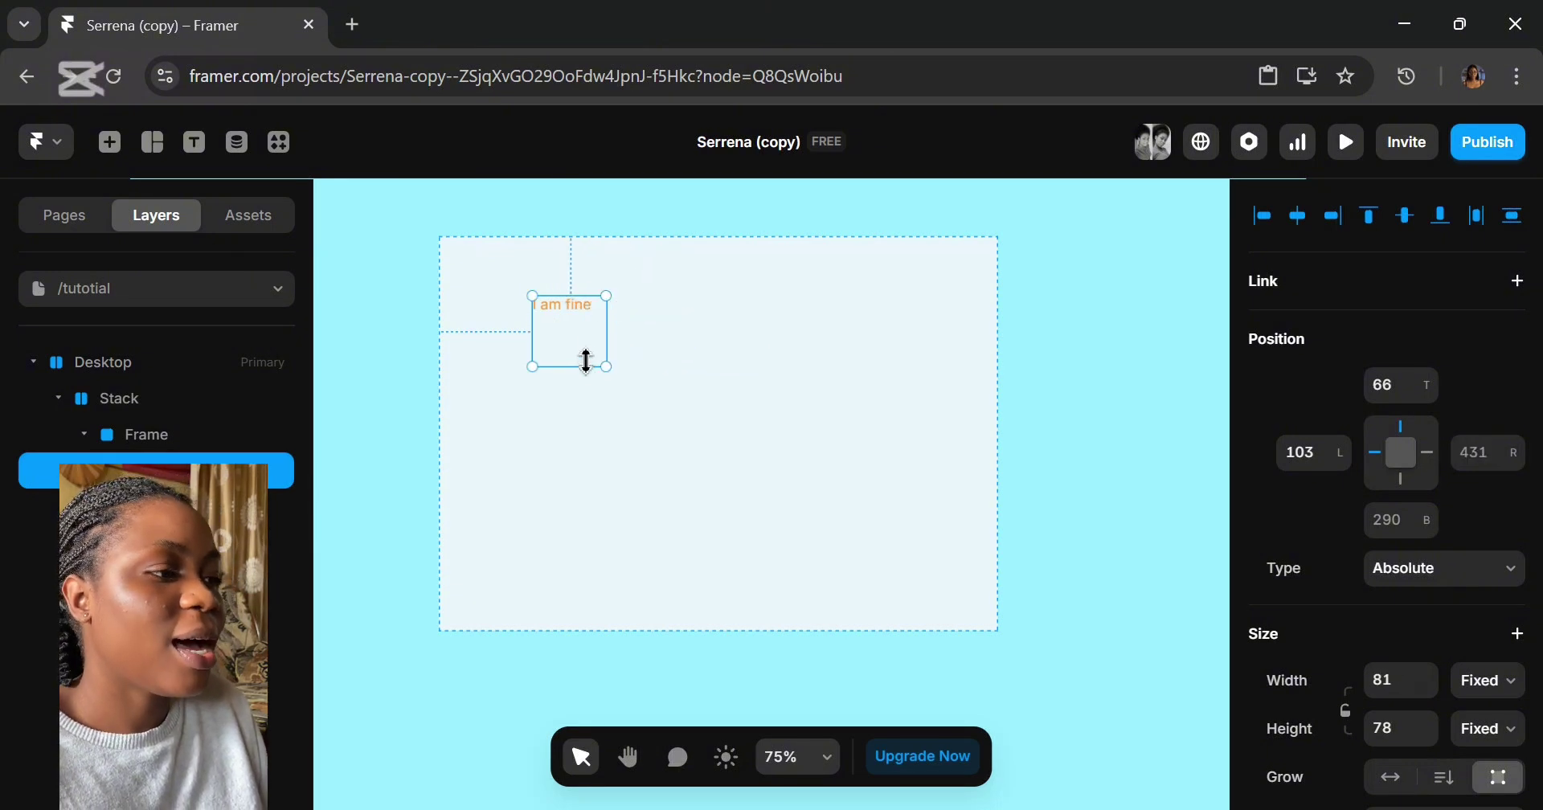
drag(587, 365, 588, 332)
Duplicate the frame beside the original and delete the "I am fine" text from the copy.
scroll(746, 370, down, 5)
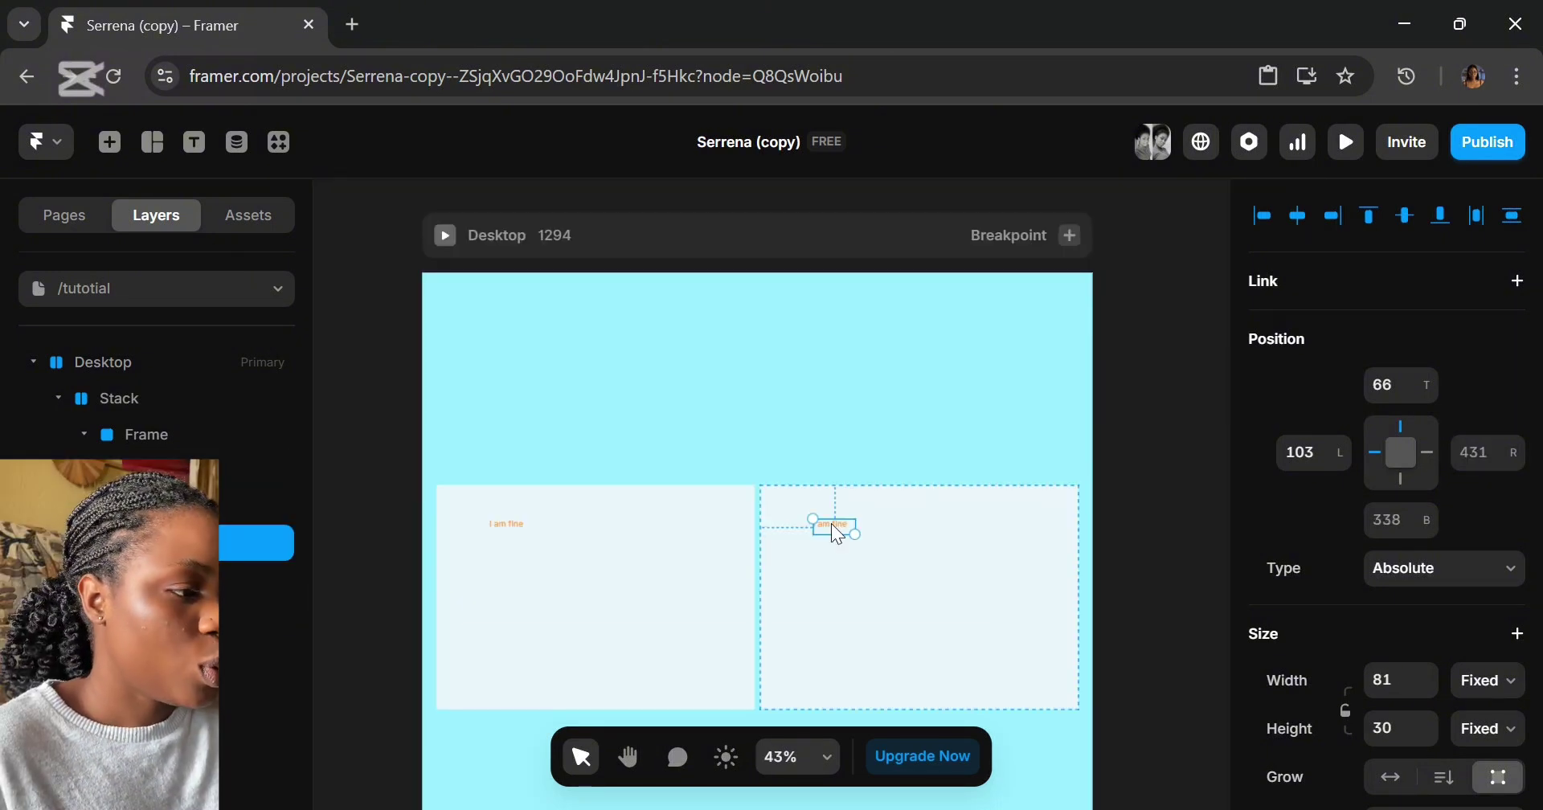
click(832, 526)
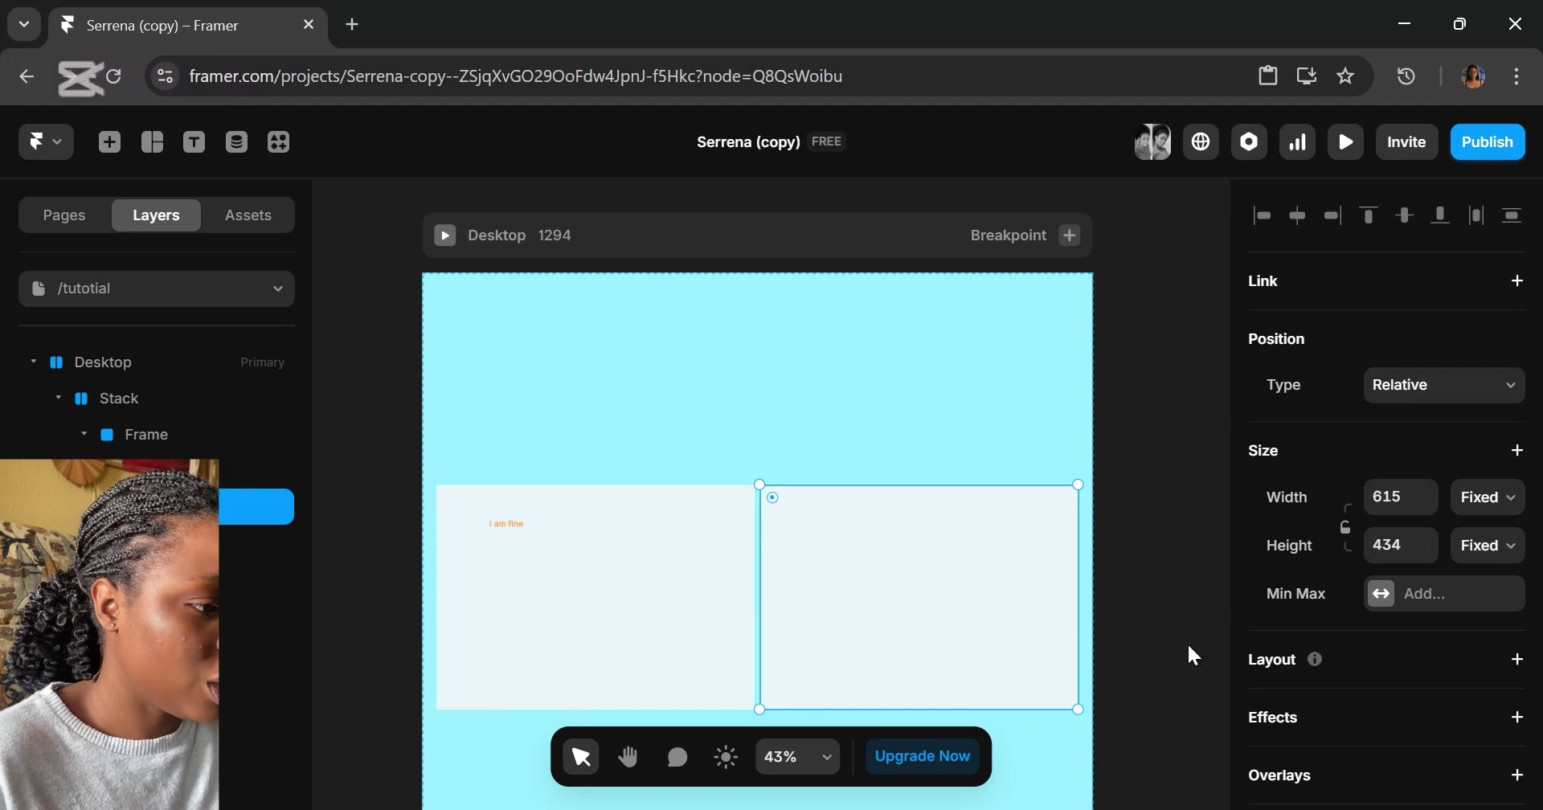
scroll(1320, 679, down, 6)
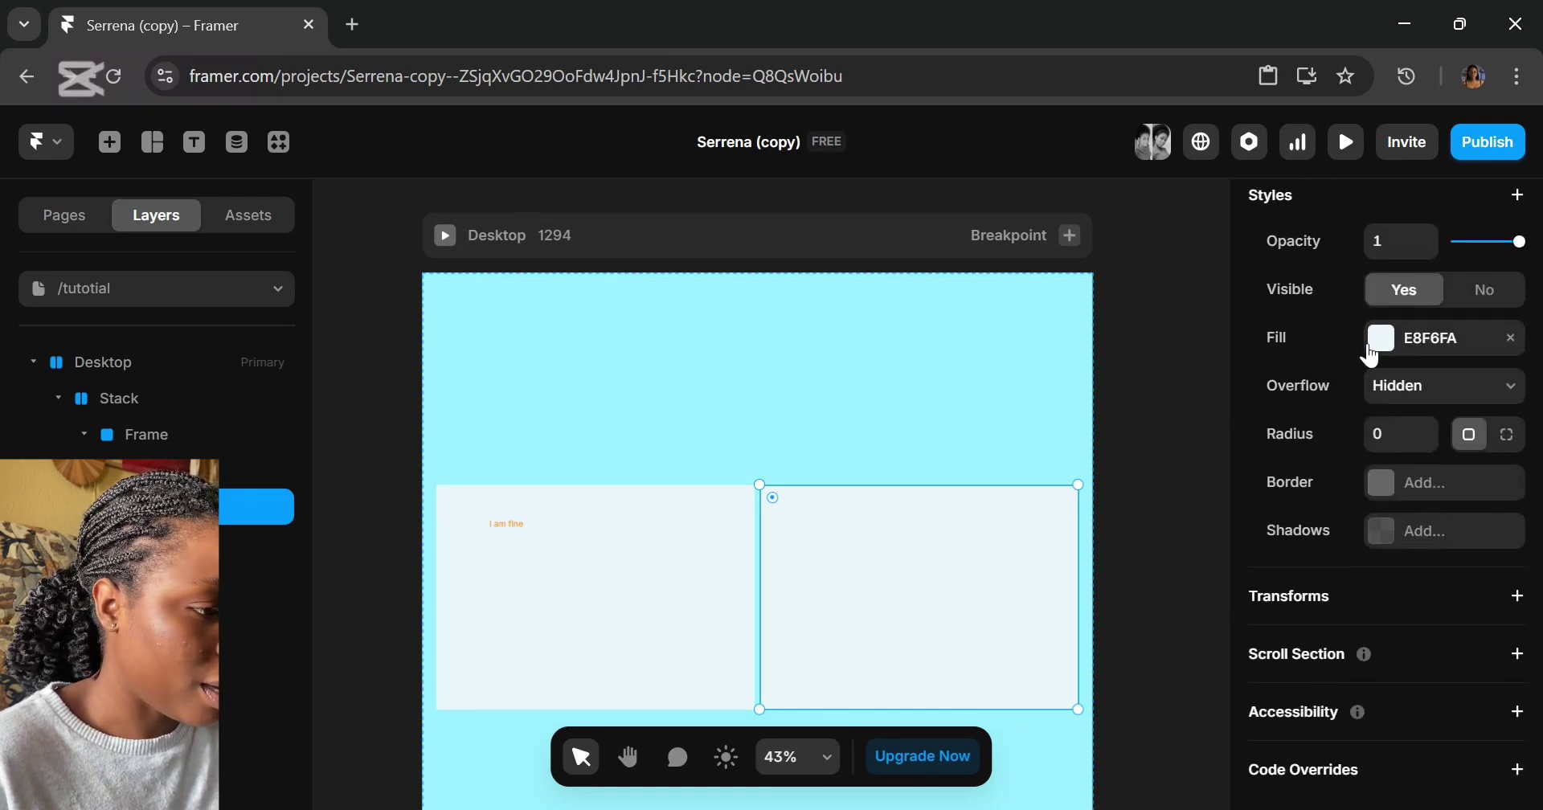
click(1376, 336)
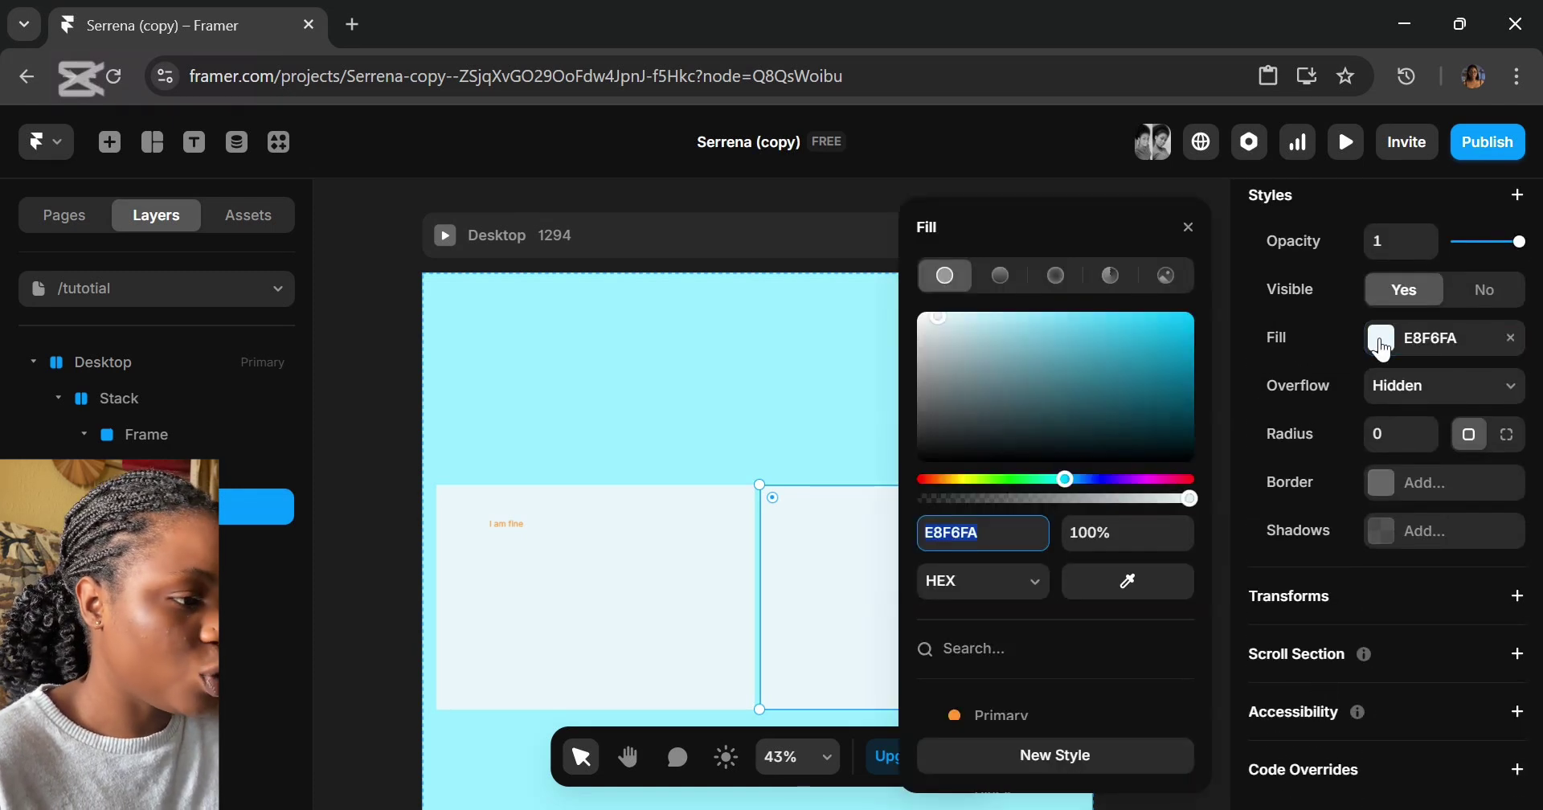
click(1169, 282)
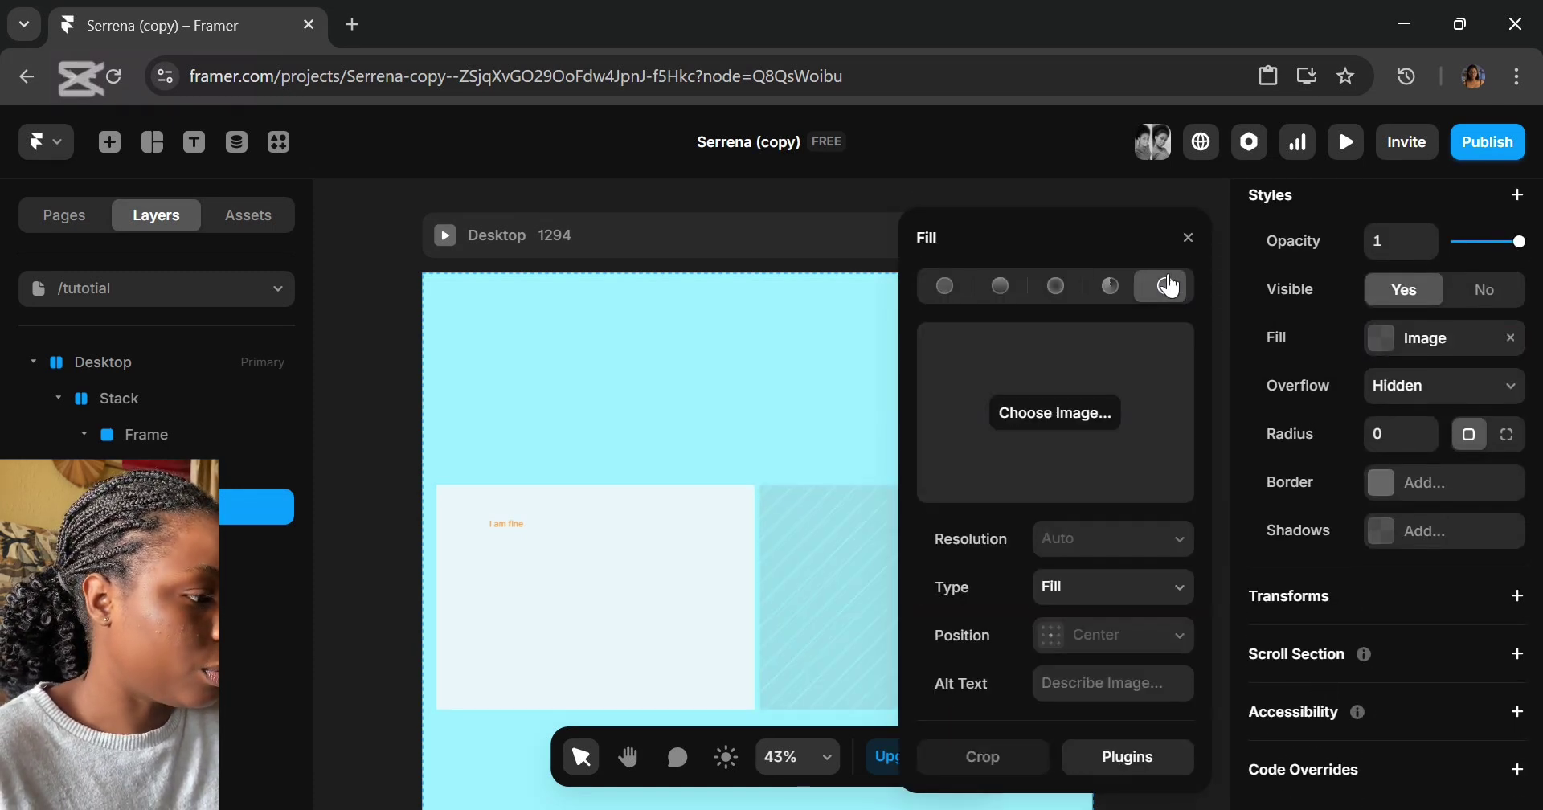
click(1087, 413)
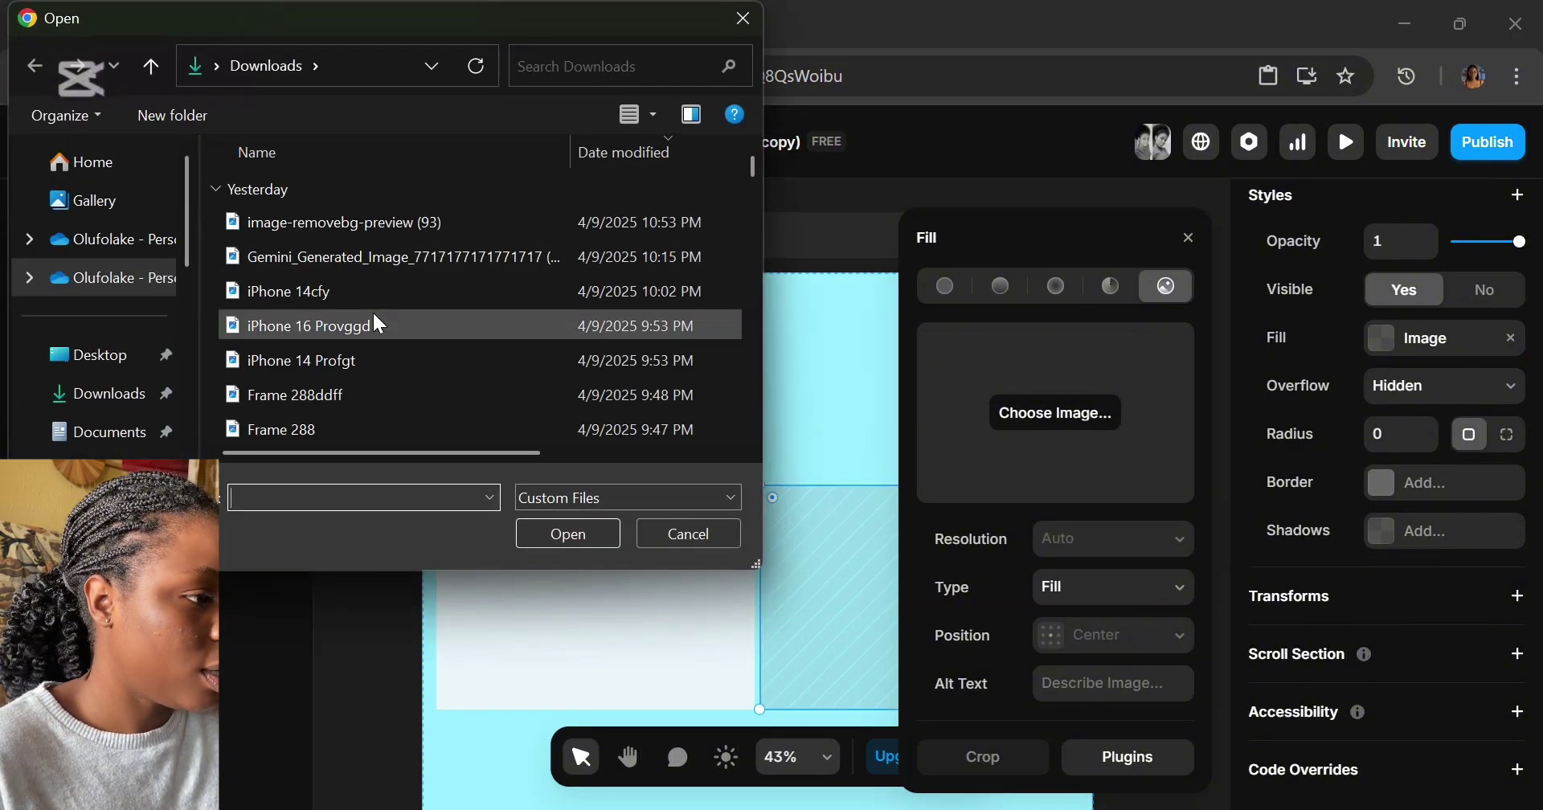
click(378, 257)
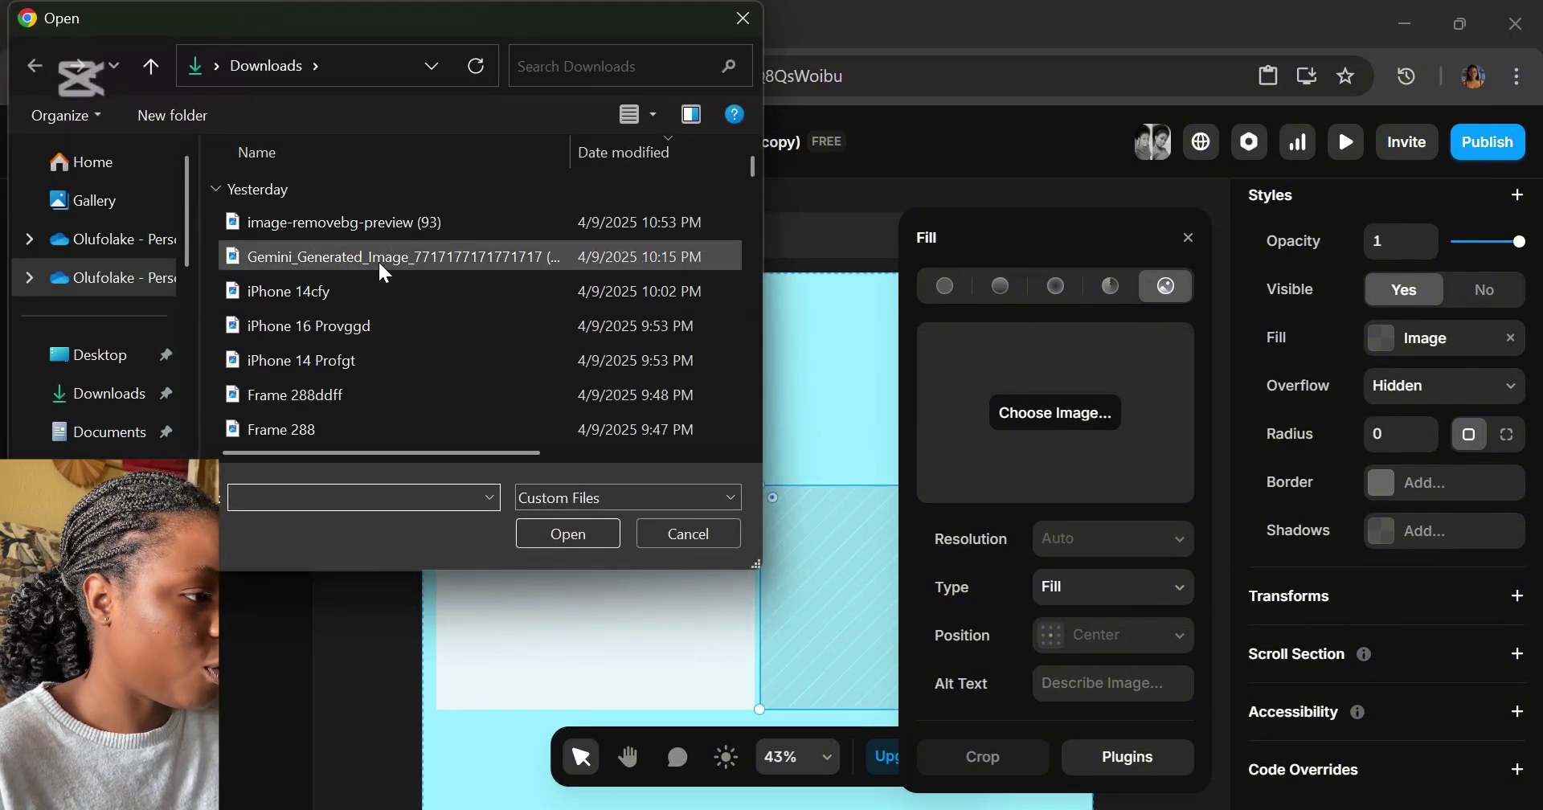
click(592, 536)
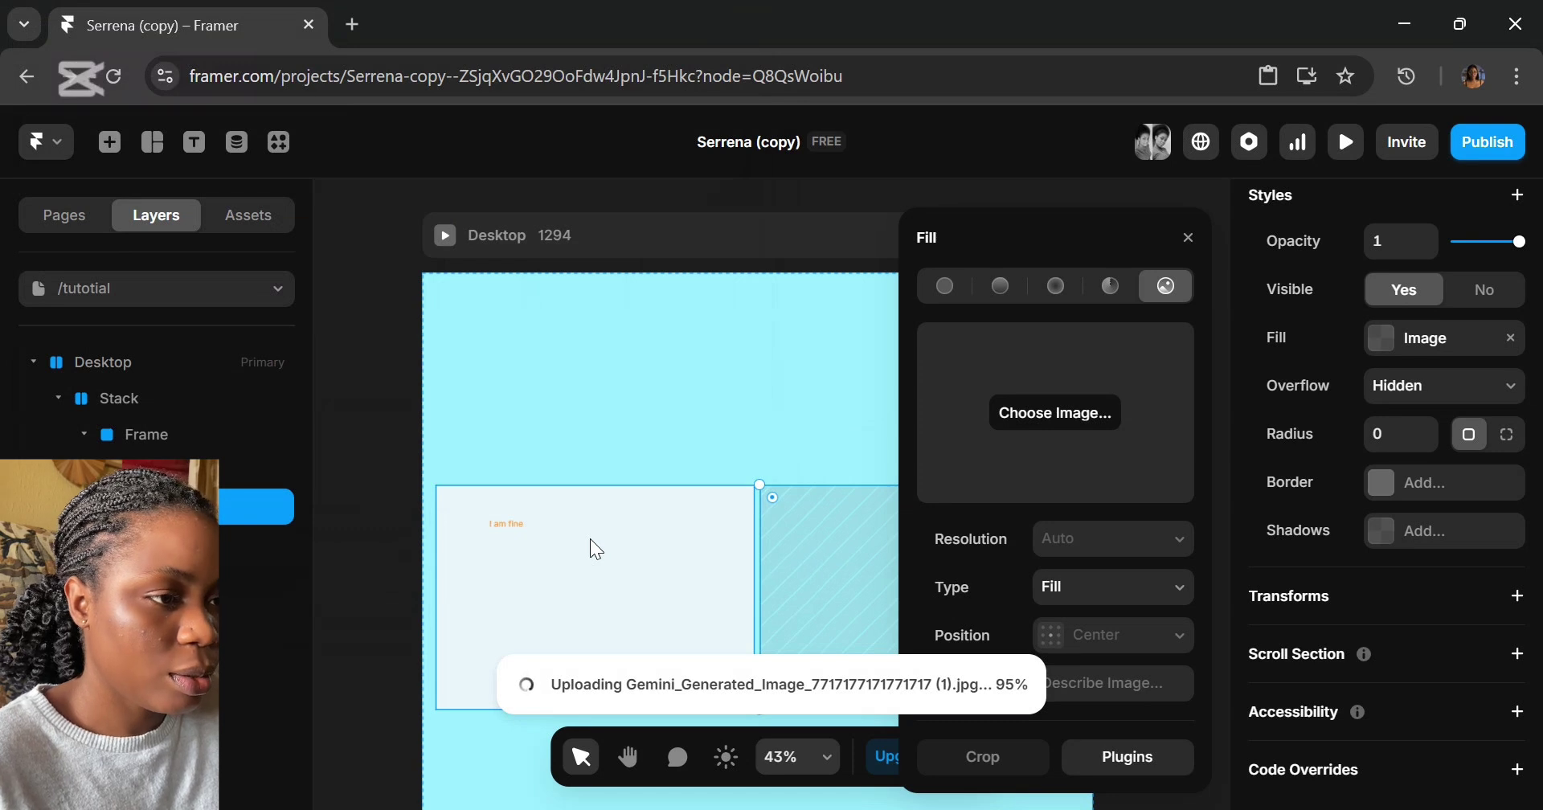
scroll(590, 537, right, 5)
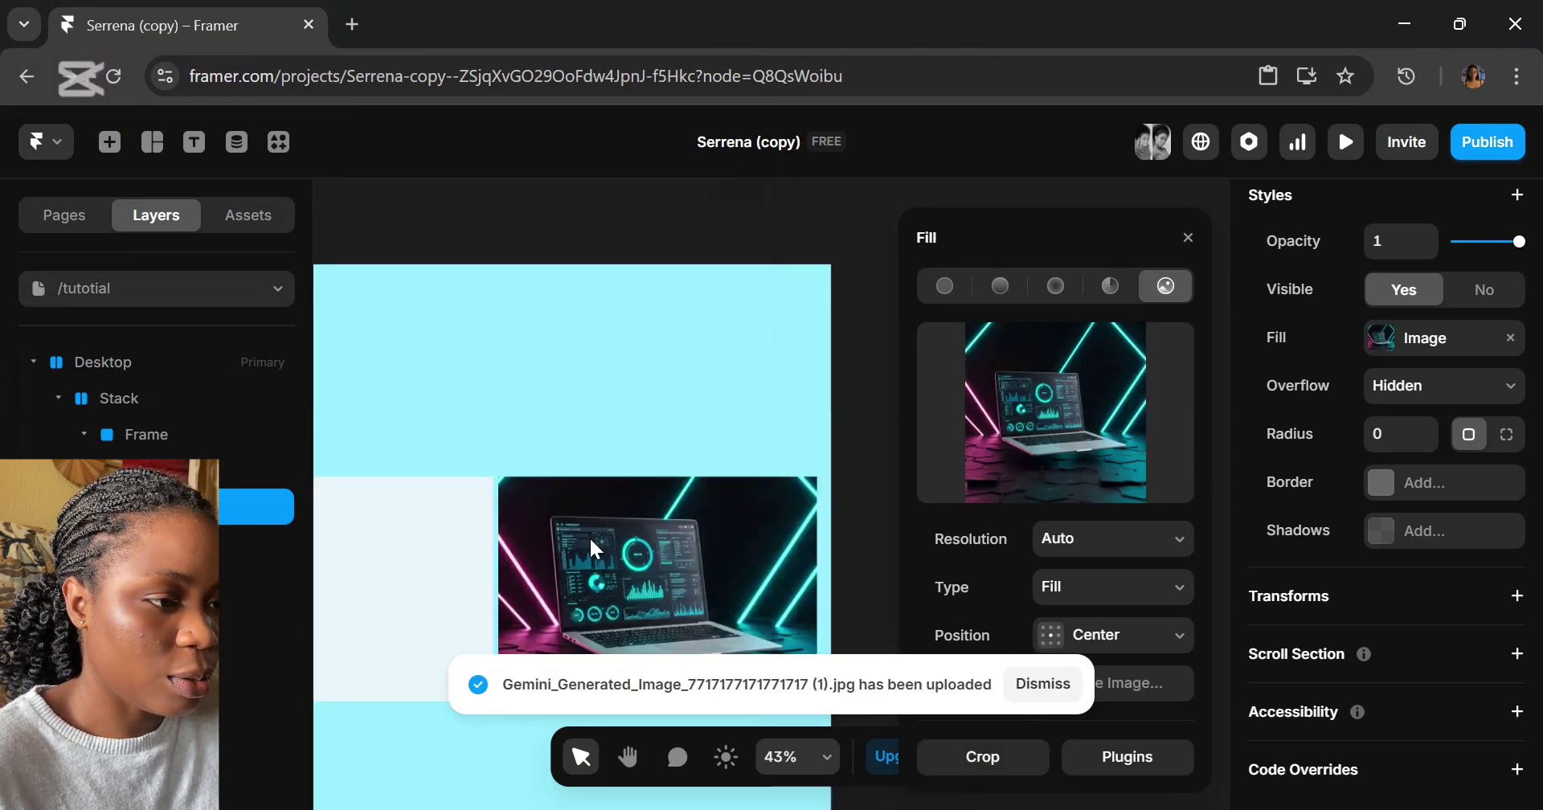
click(851, 317)
Select the parent stack holding both frames and examine its layout settings.
scroll(851, 318, left, 3)
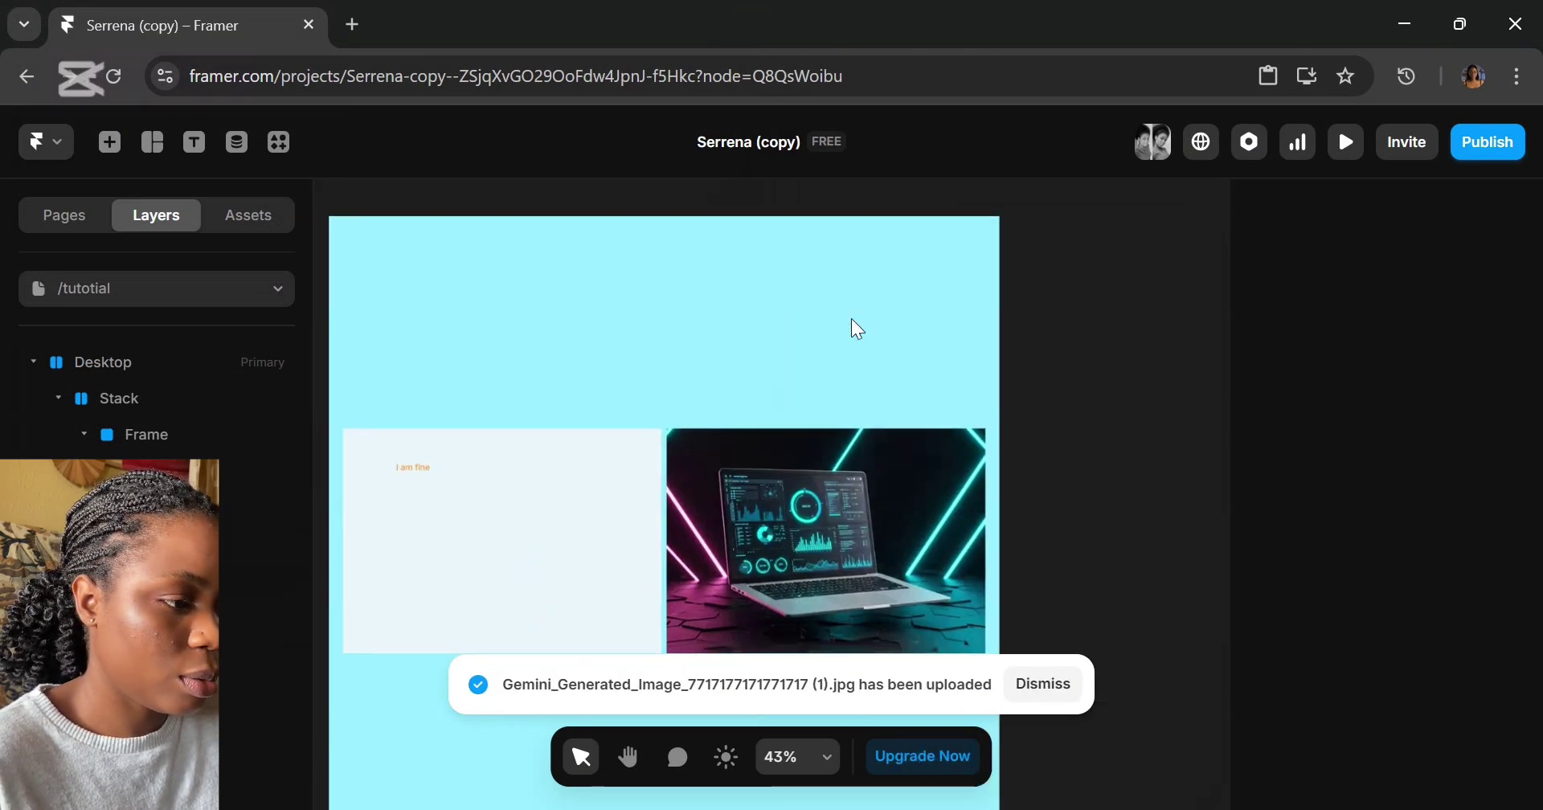
scroll(851, 319, left, 2)
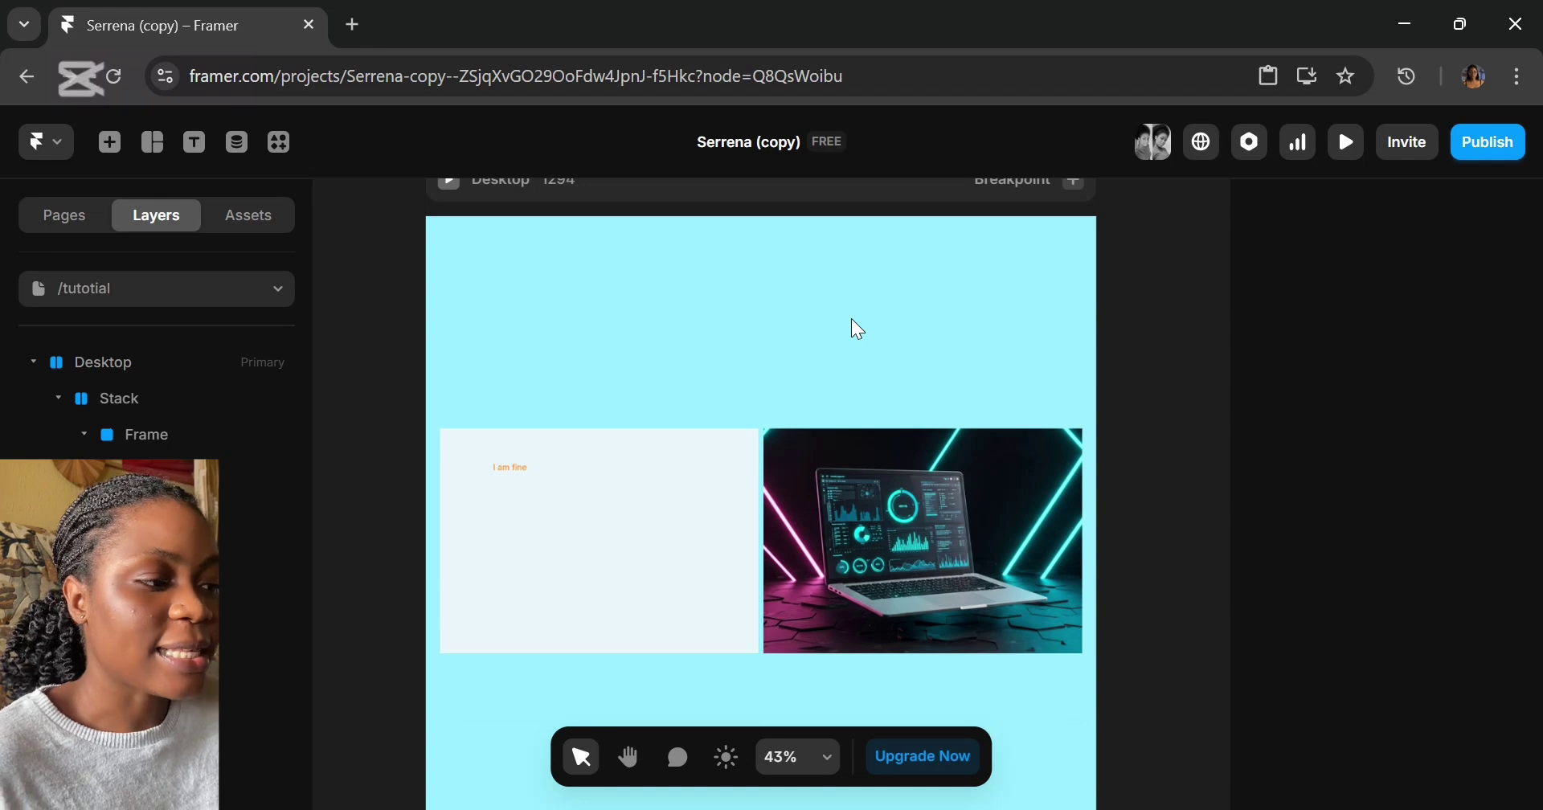
scroll(854, 322, right, 2)
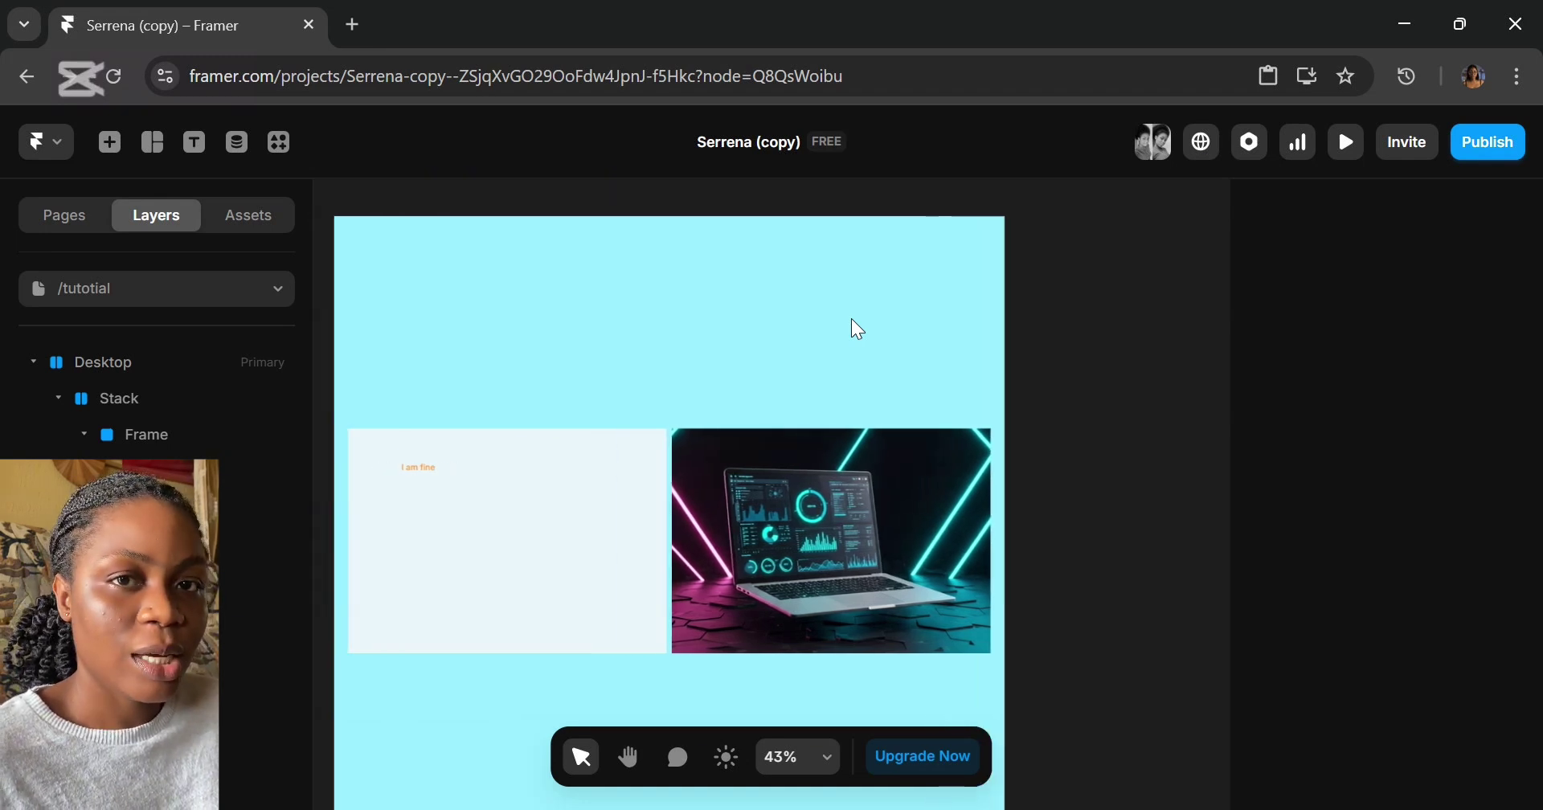
scroll(853, 322, up, 2)
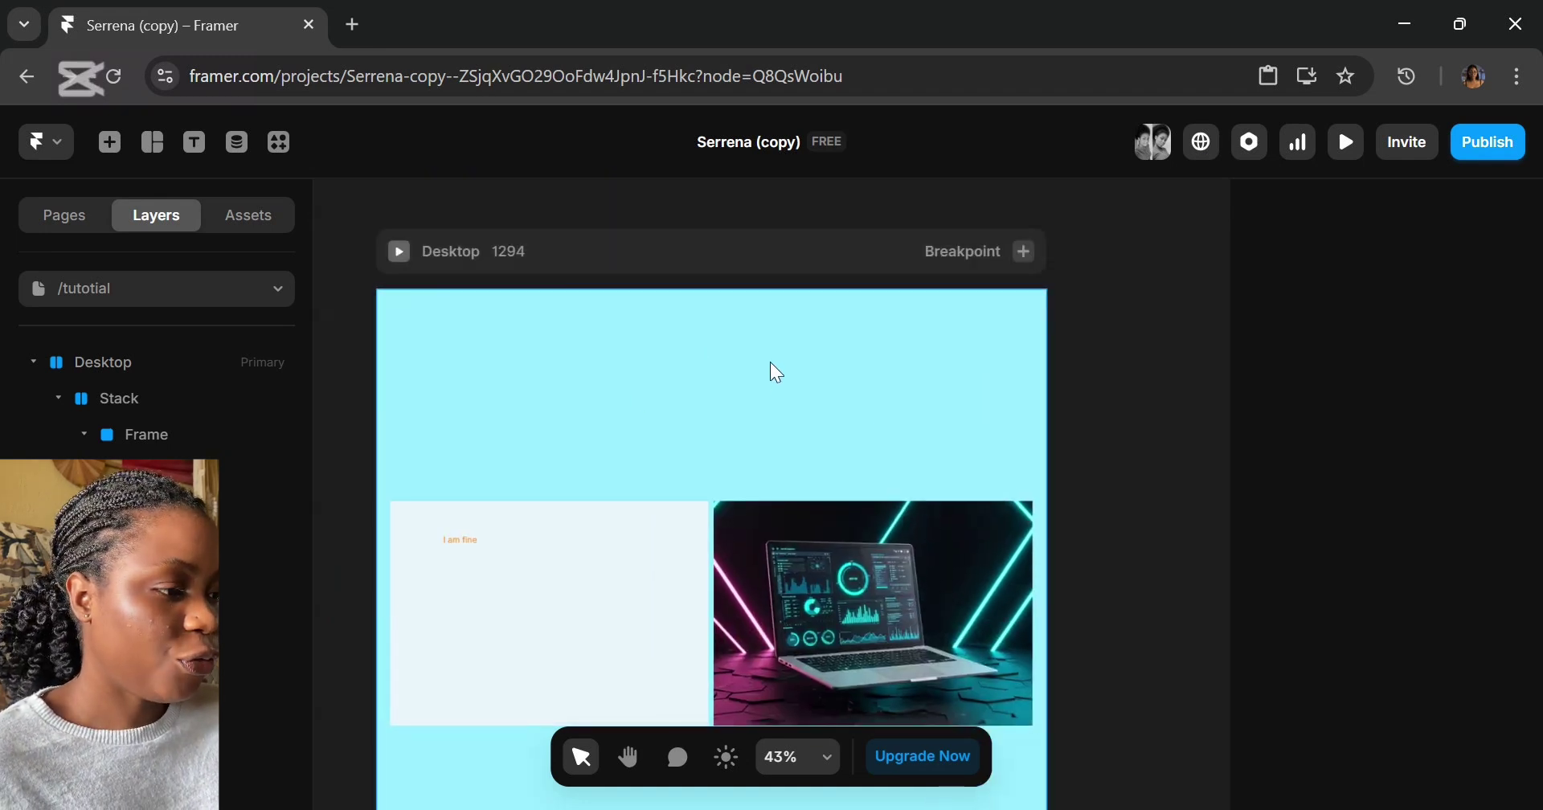
click(579, 360)
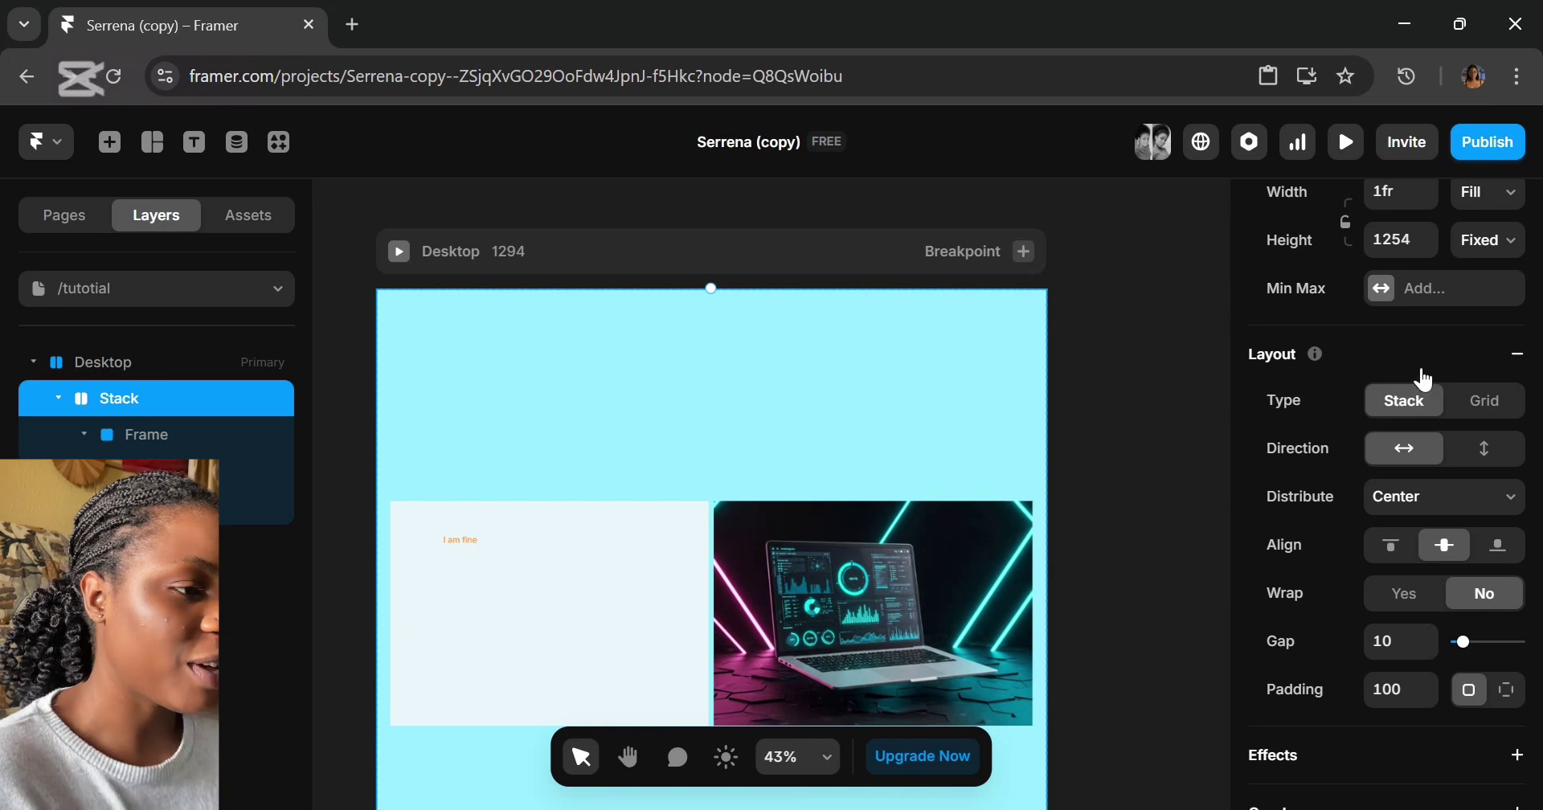
scroll(818, 405, up, 1)
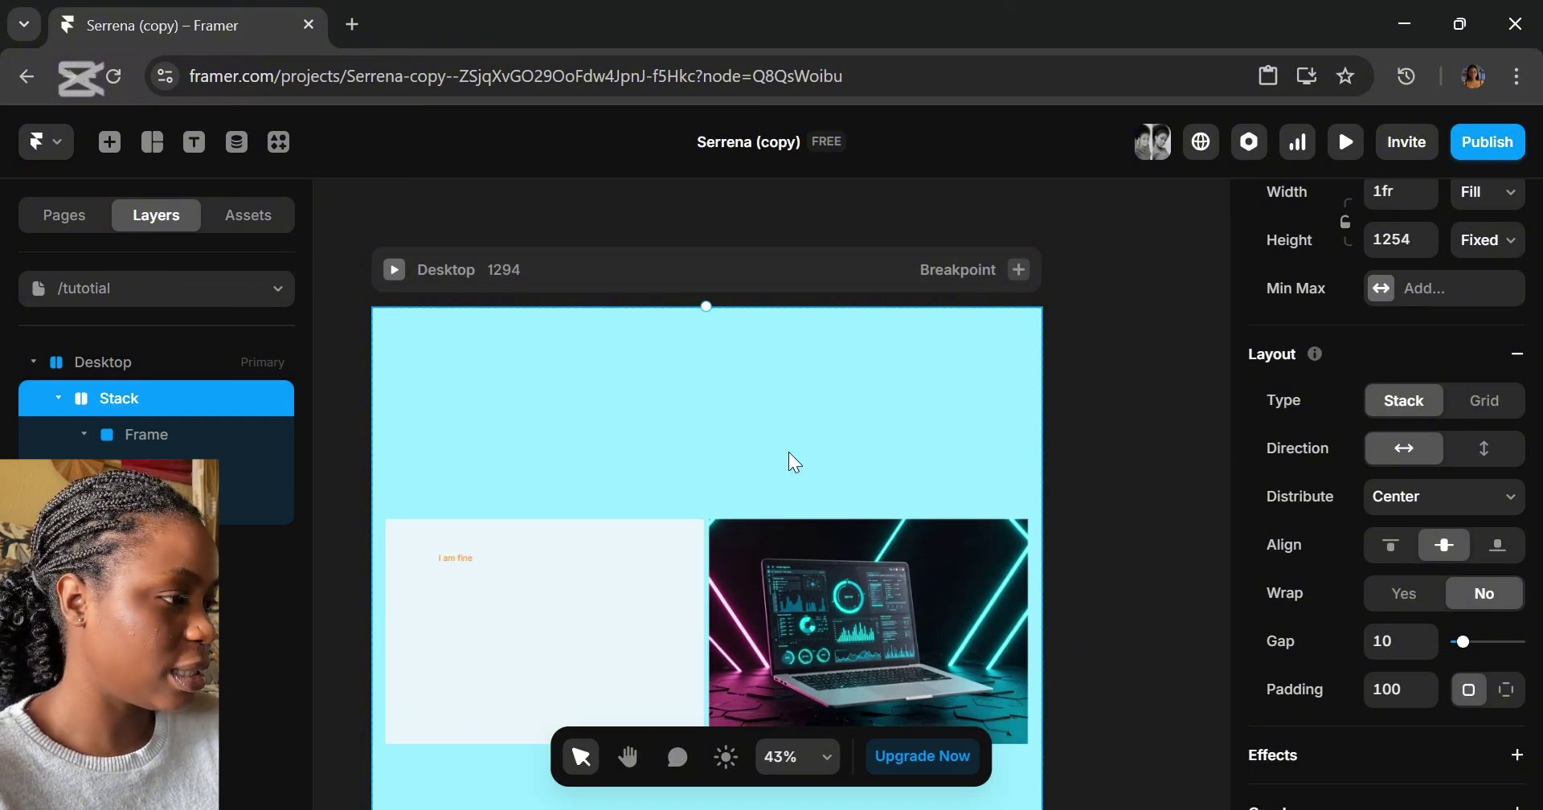
Try a vertical, centred stack layout on the left frame containing the text, and undo it.
click(585, 643)
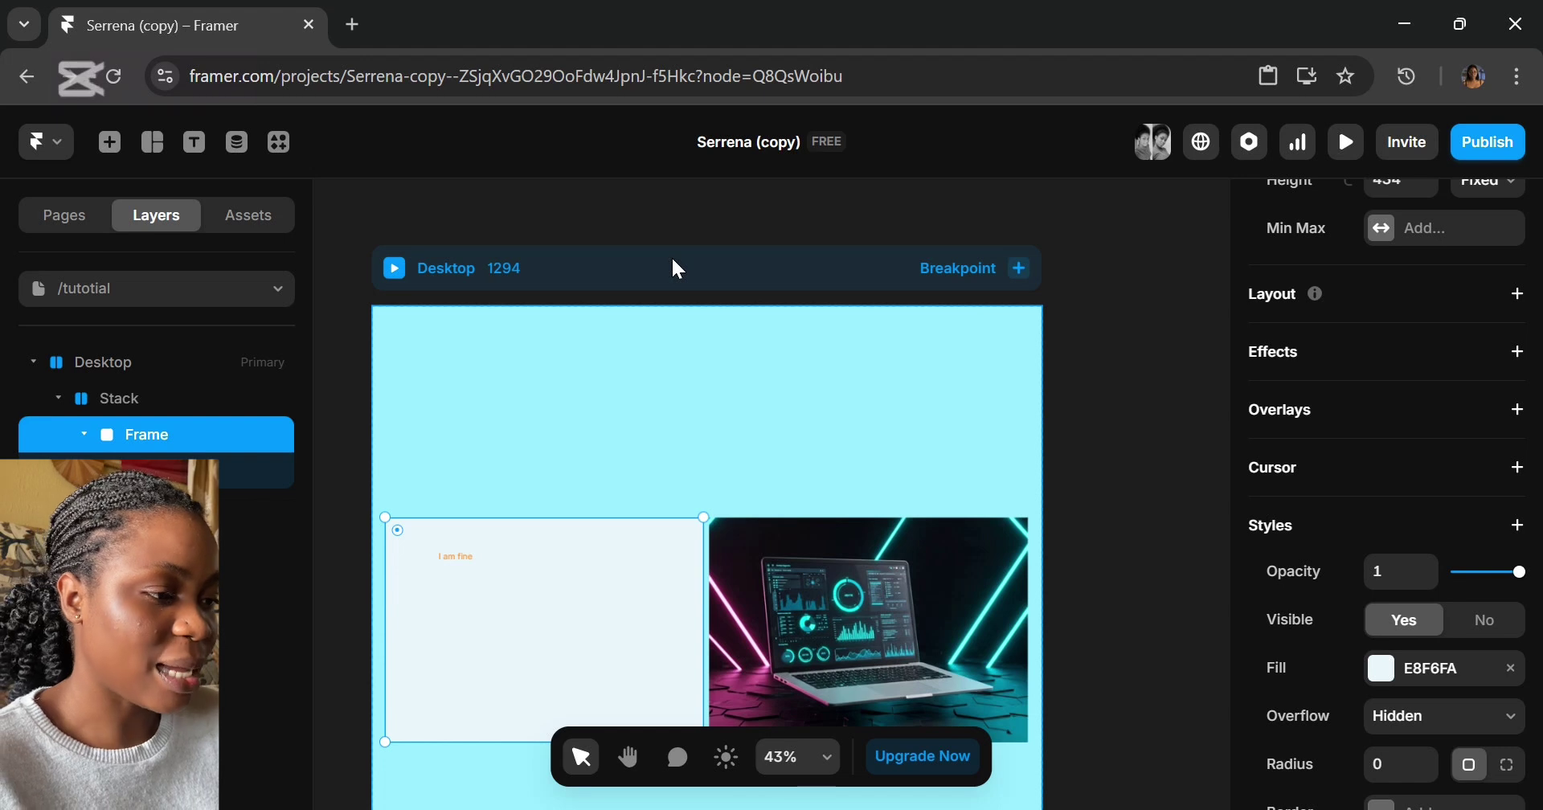
click(1517, 295)
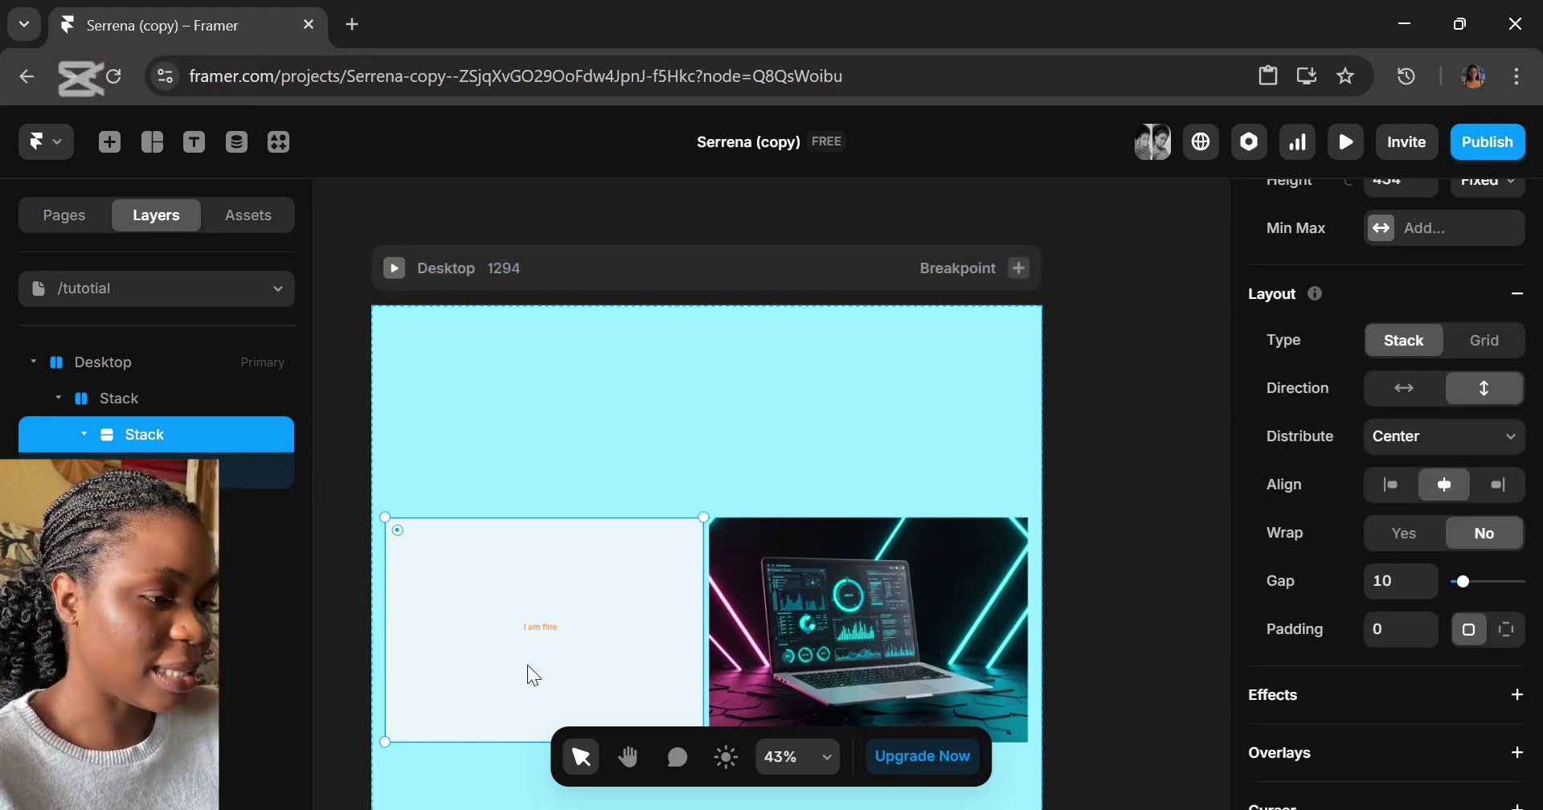
scroll(527, 662, down, 2)
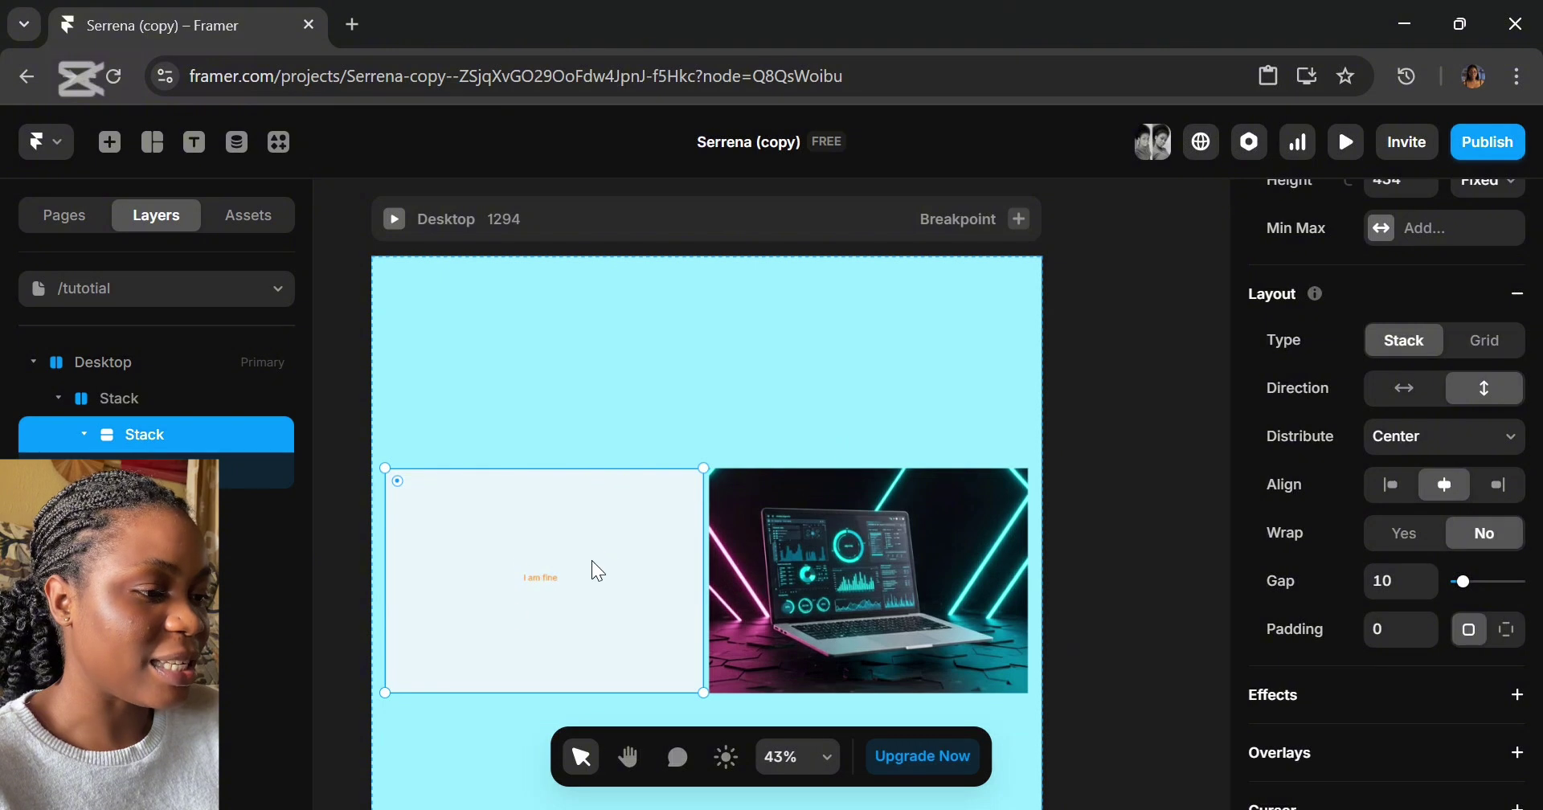
key(ctrl+z)
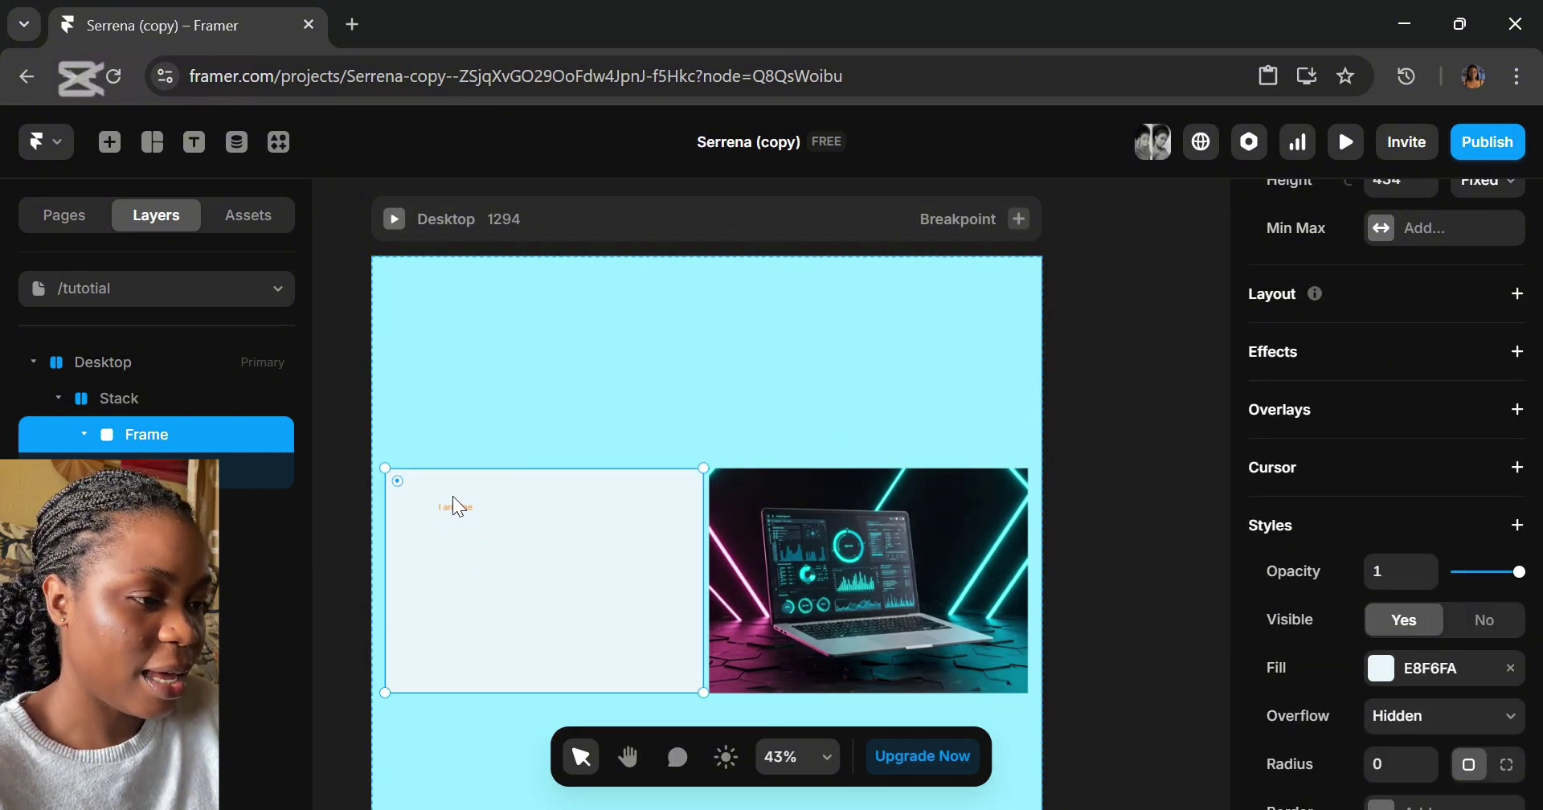
Duplicate the "I am fine" text twice and place the copies lower down in the left frame.
scroll(452, 495, up, 3)
scroll(451, 495, down, 1)
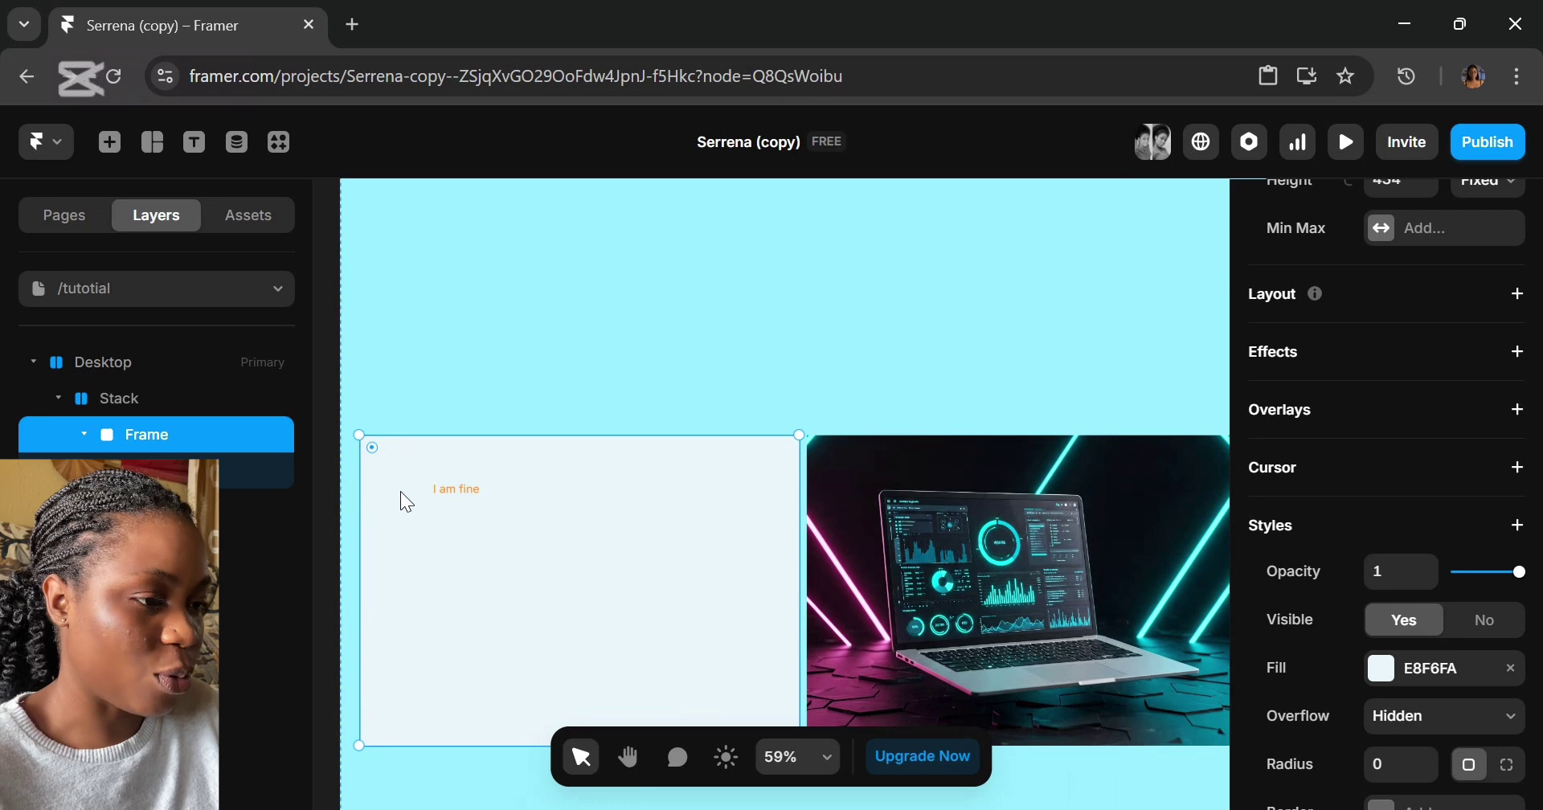
click(458, 496)
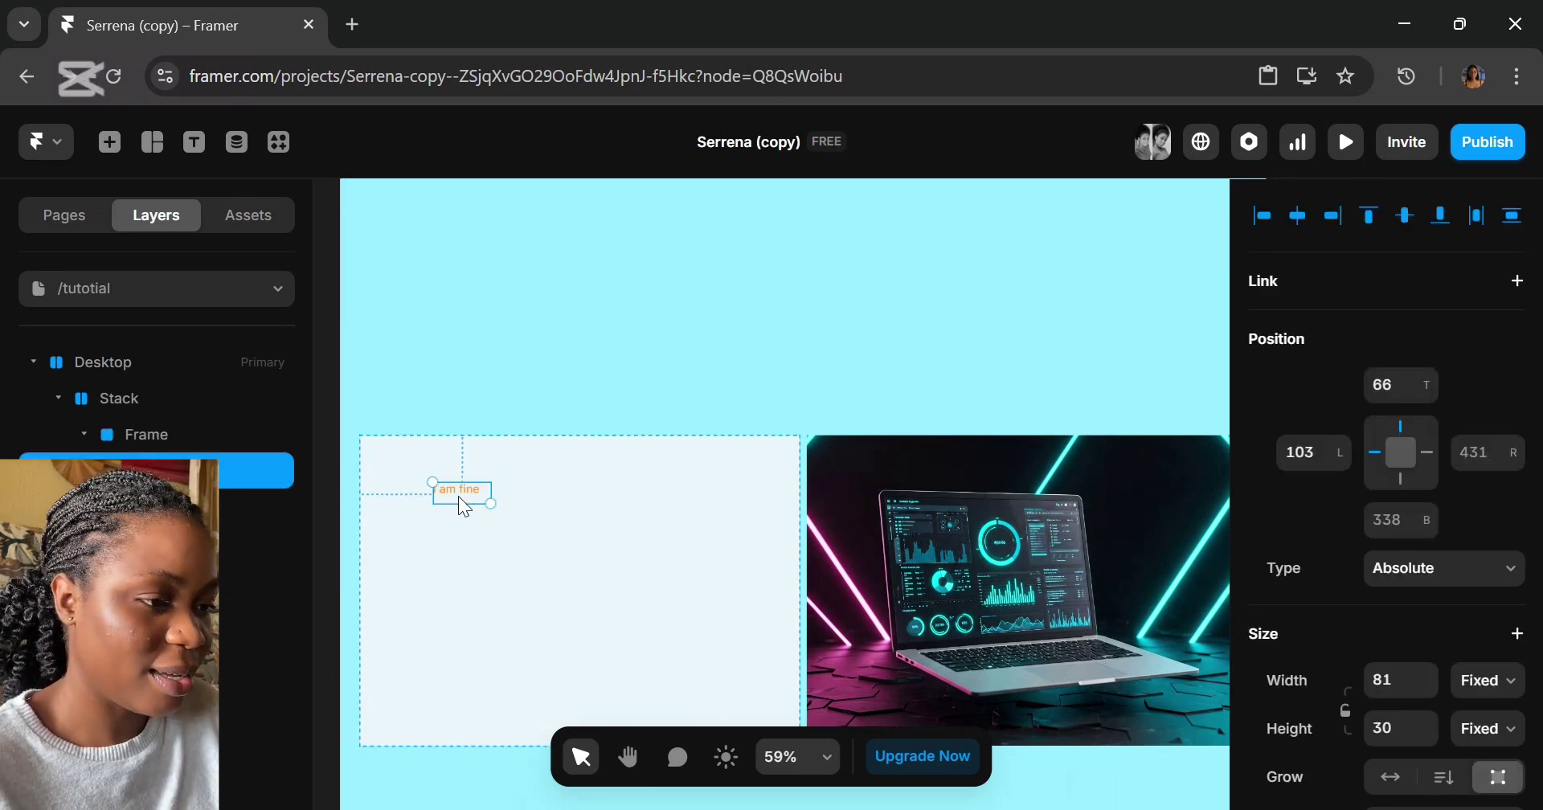
drag(463, 506, 533, 604)
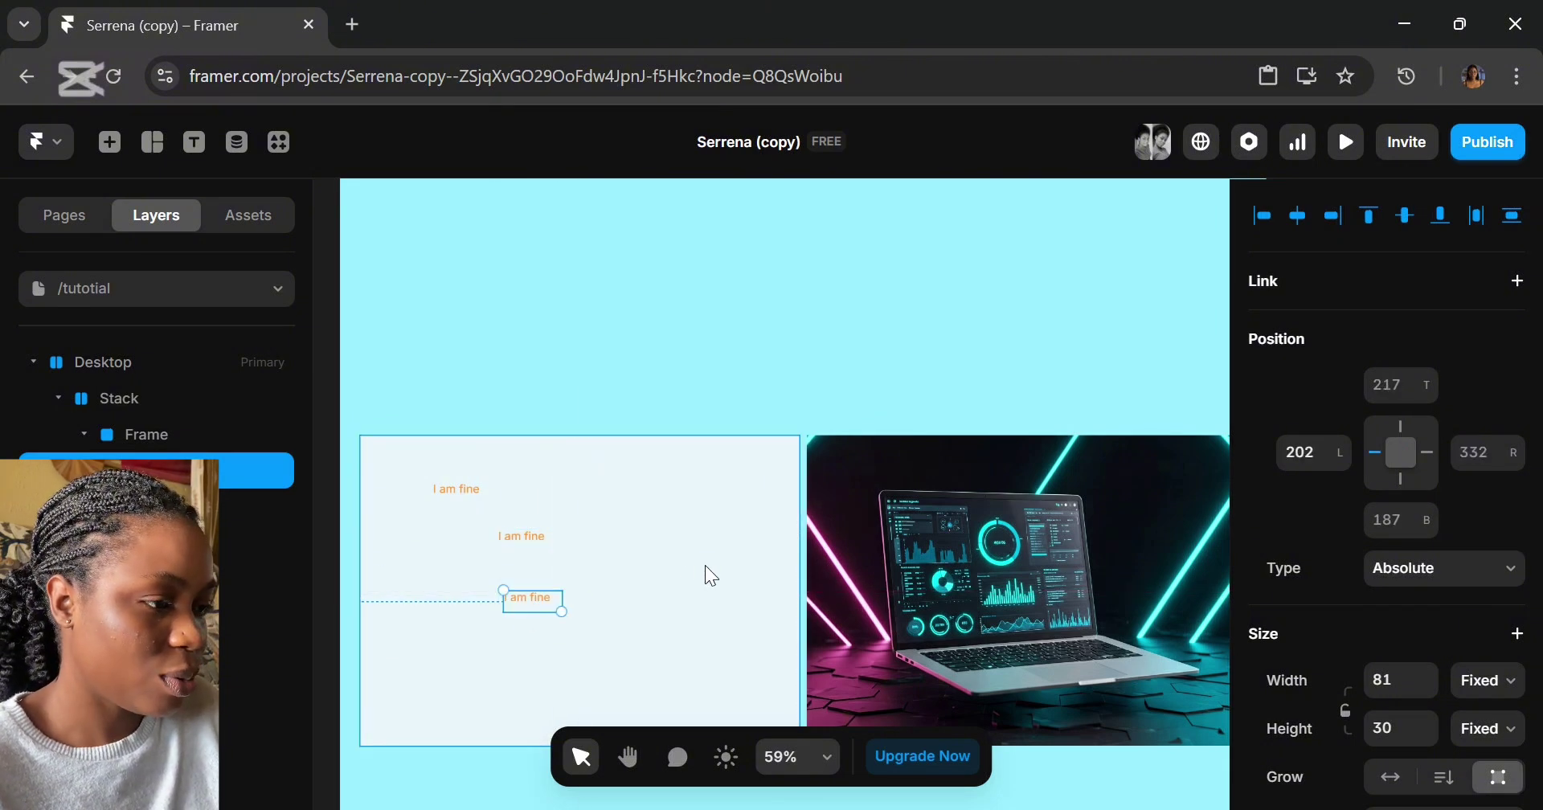
Add a stack layout to the left frame containing the three "I am fine" texts.
click(766, 561)
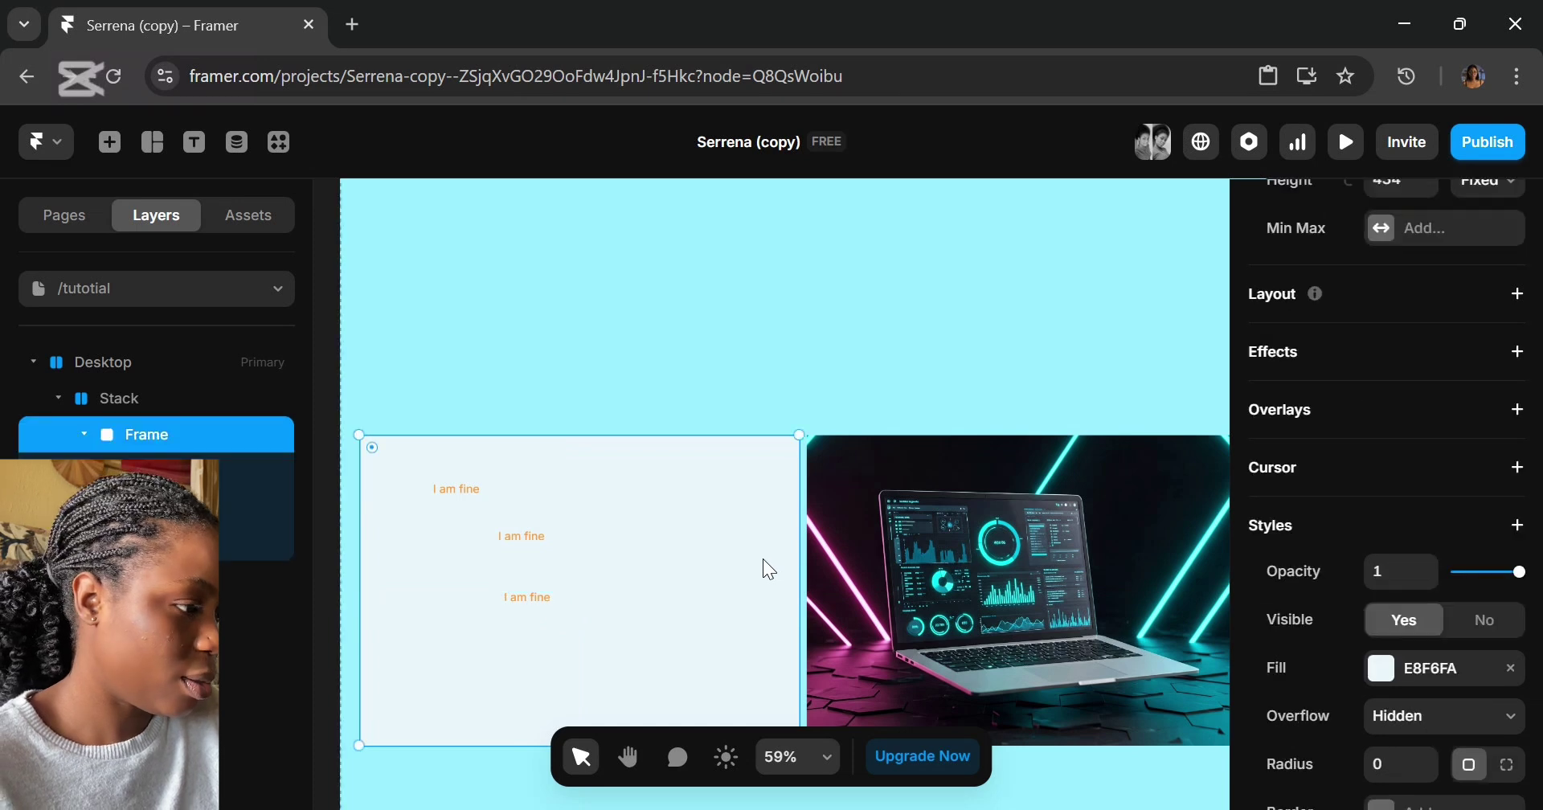
click(1519, 296)
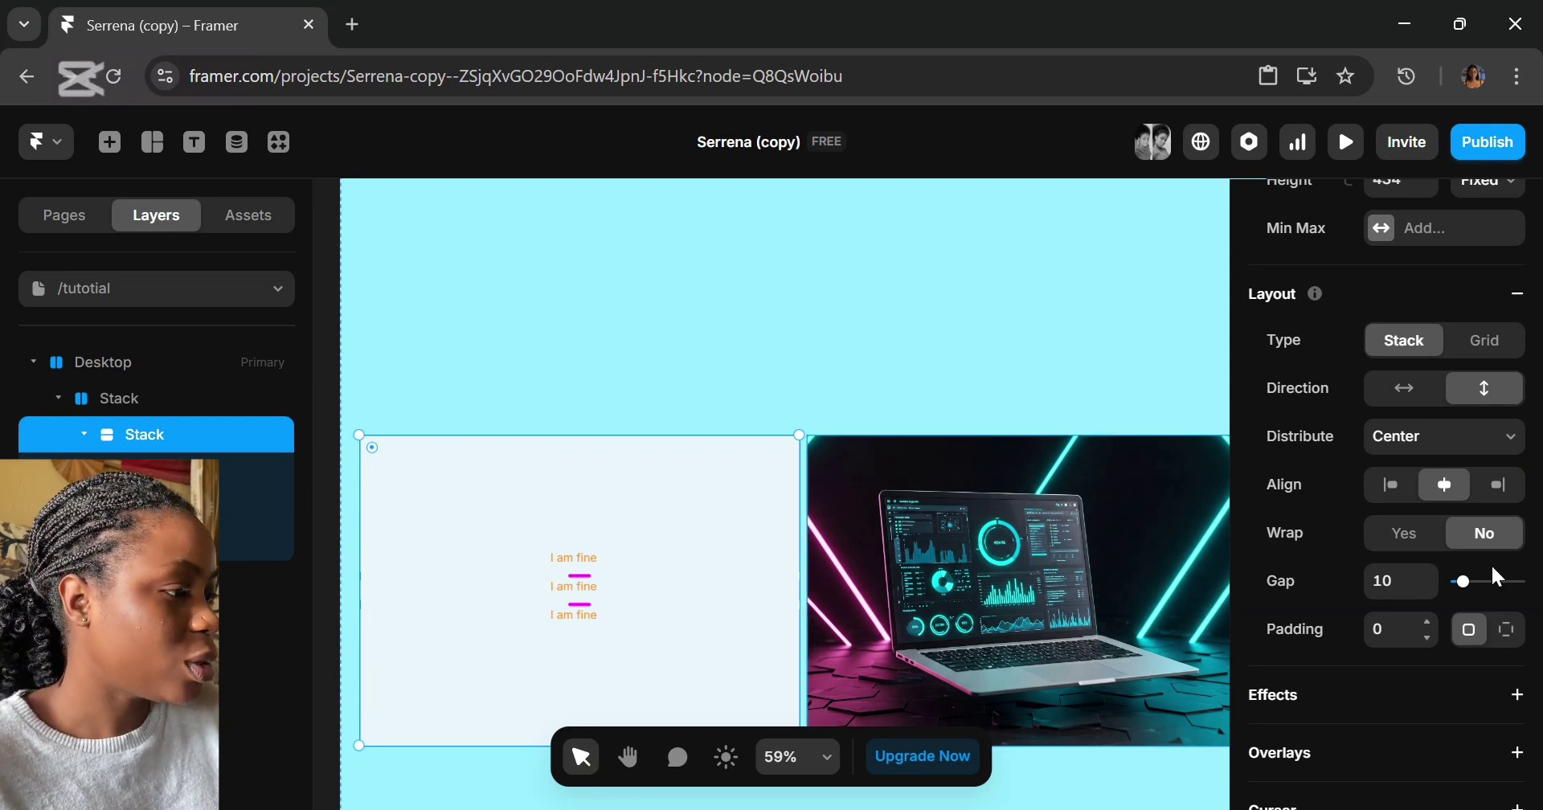
Try the Start and End distributions on the left text stack, and return the distribution to Center.
click(1500, 441)
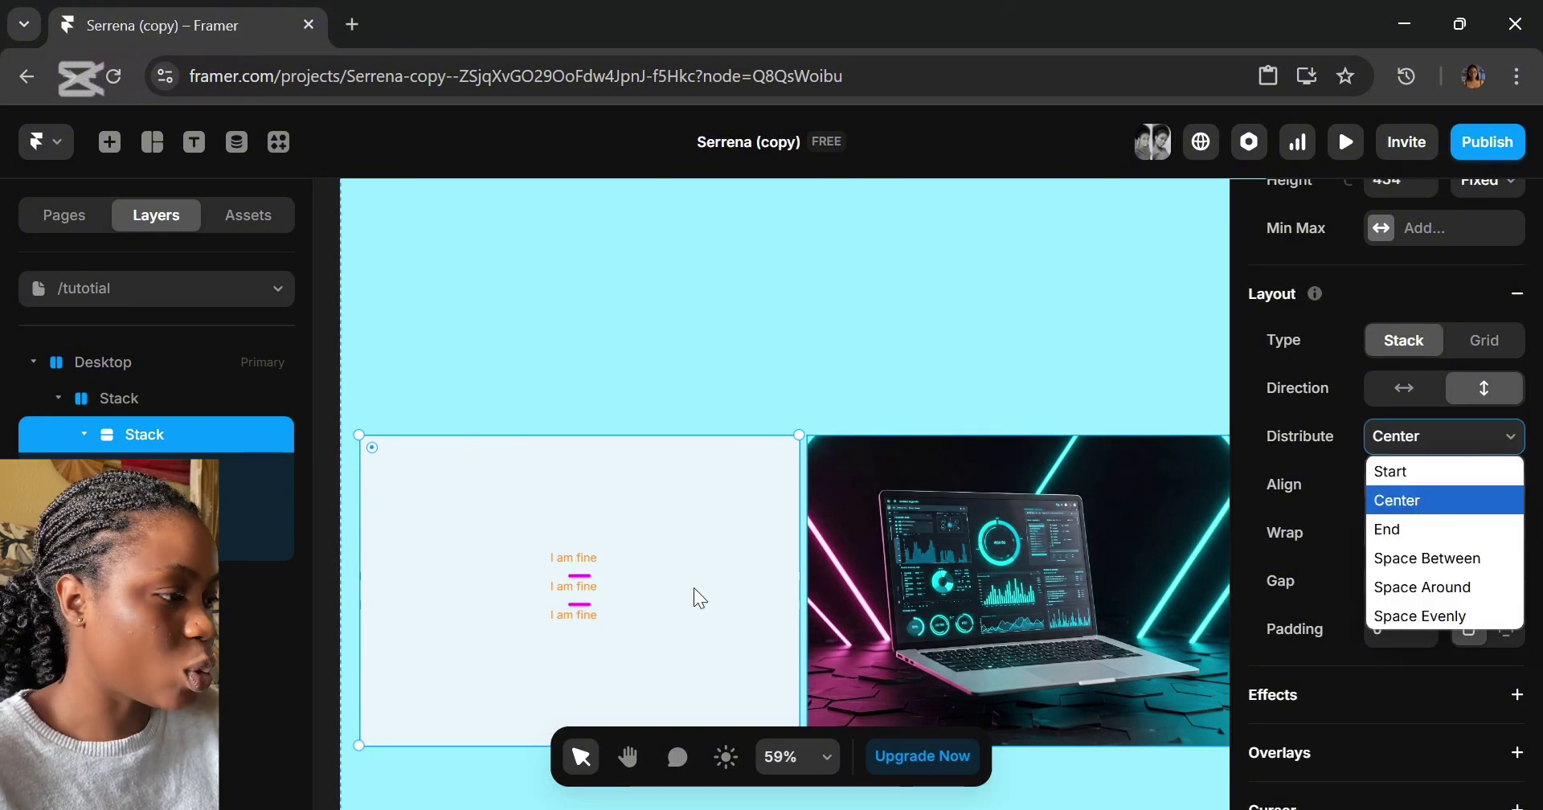
click(1430, 471)
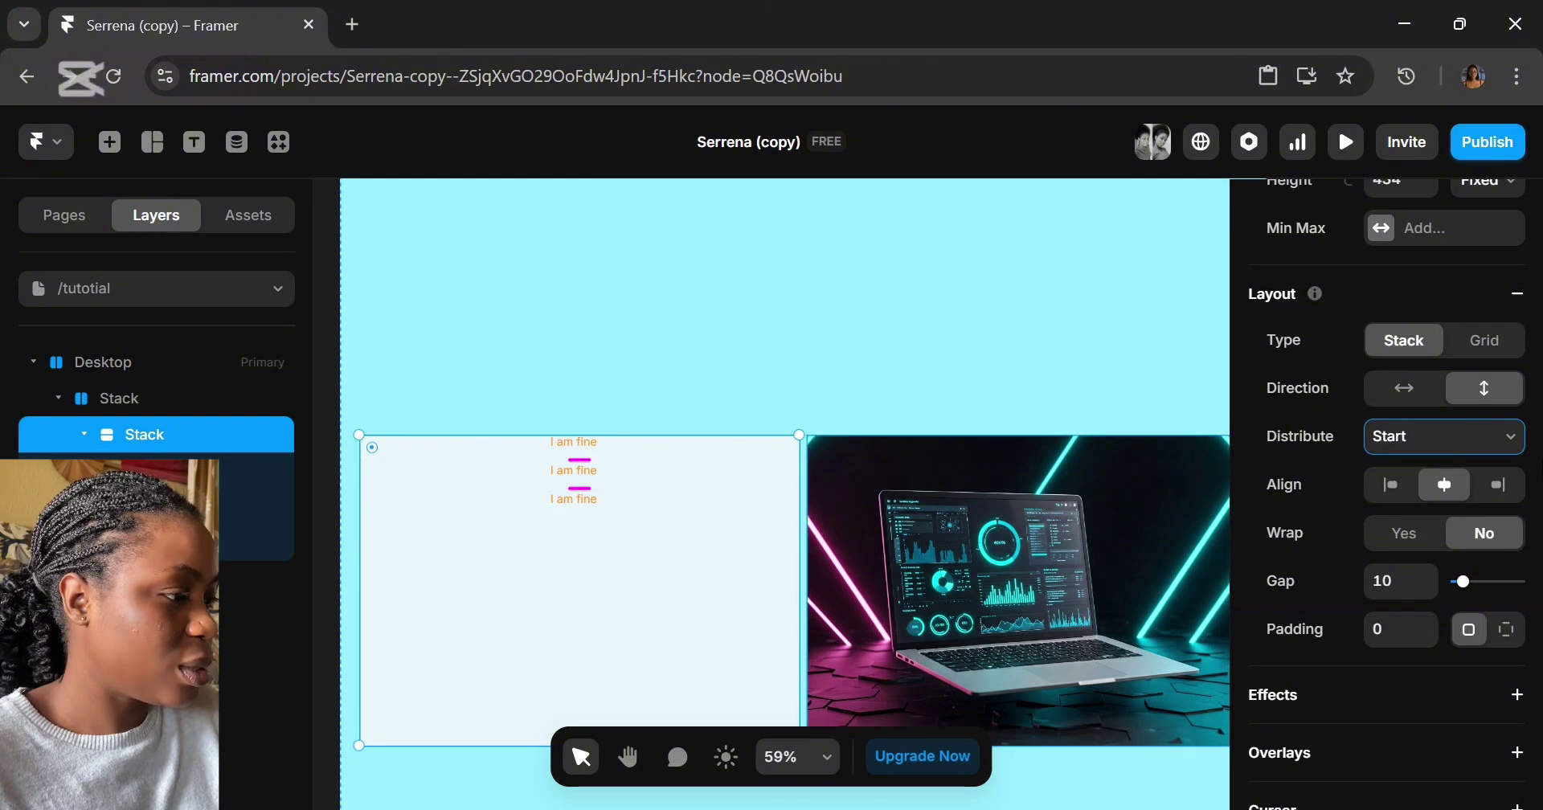
click(1511, 437)
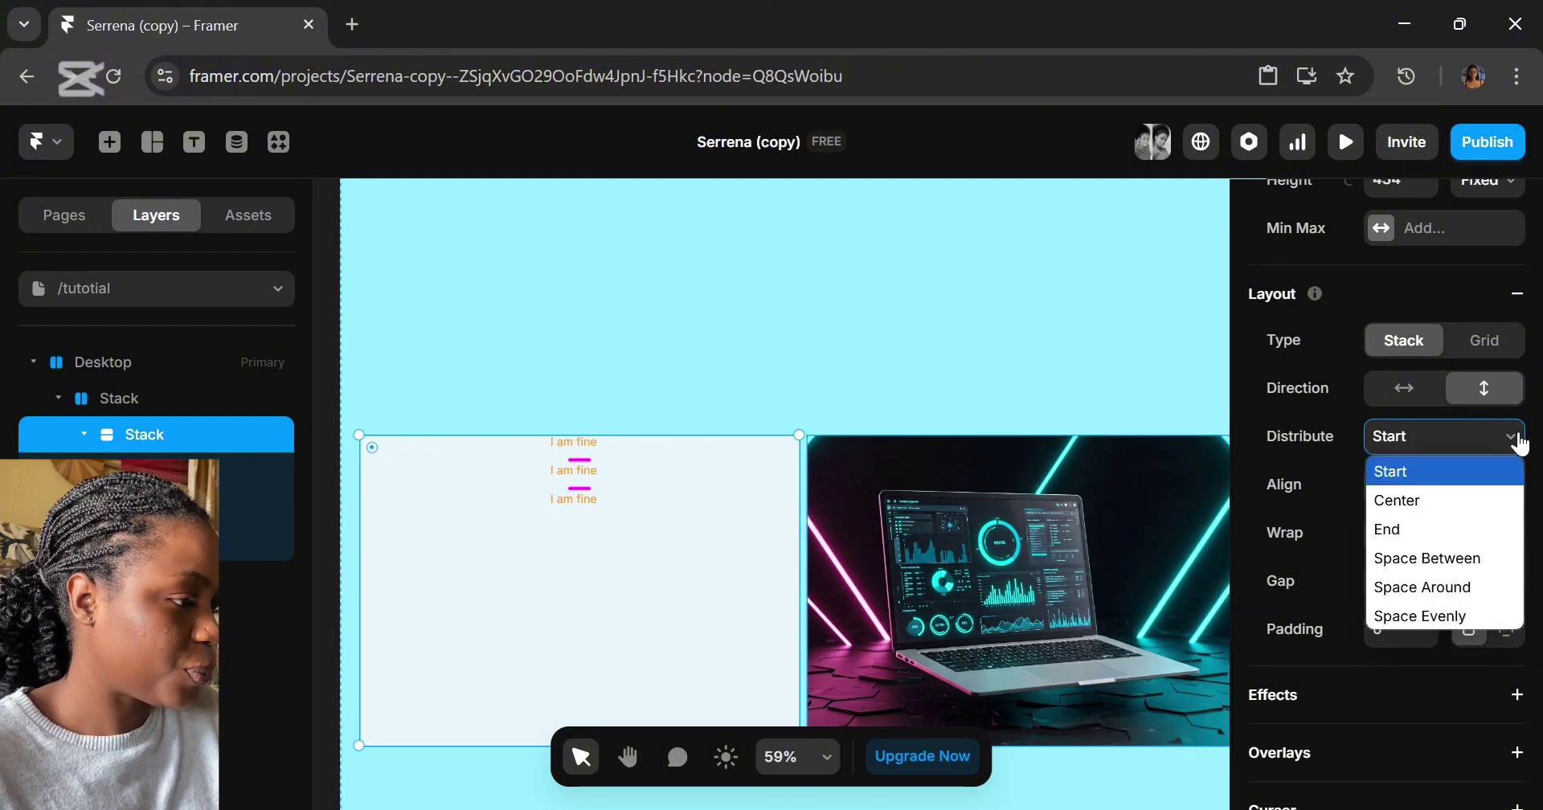
click(1408, 528)
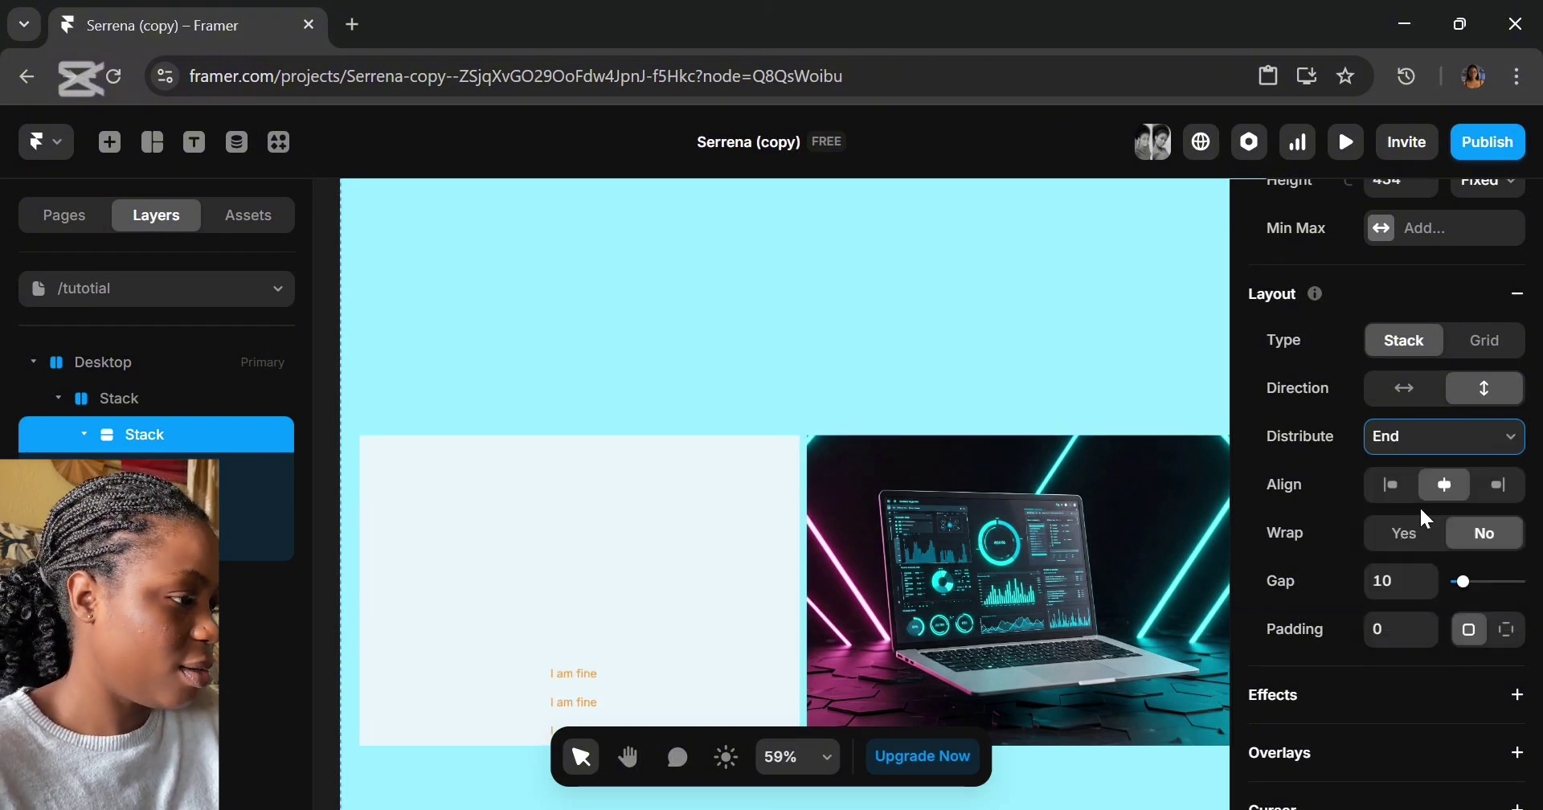
click(1494, 452)
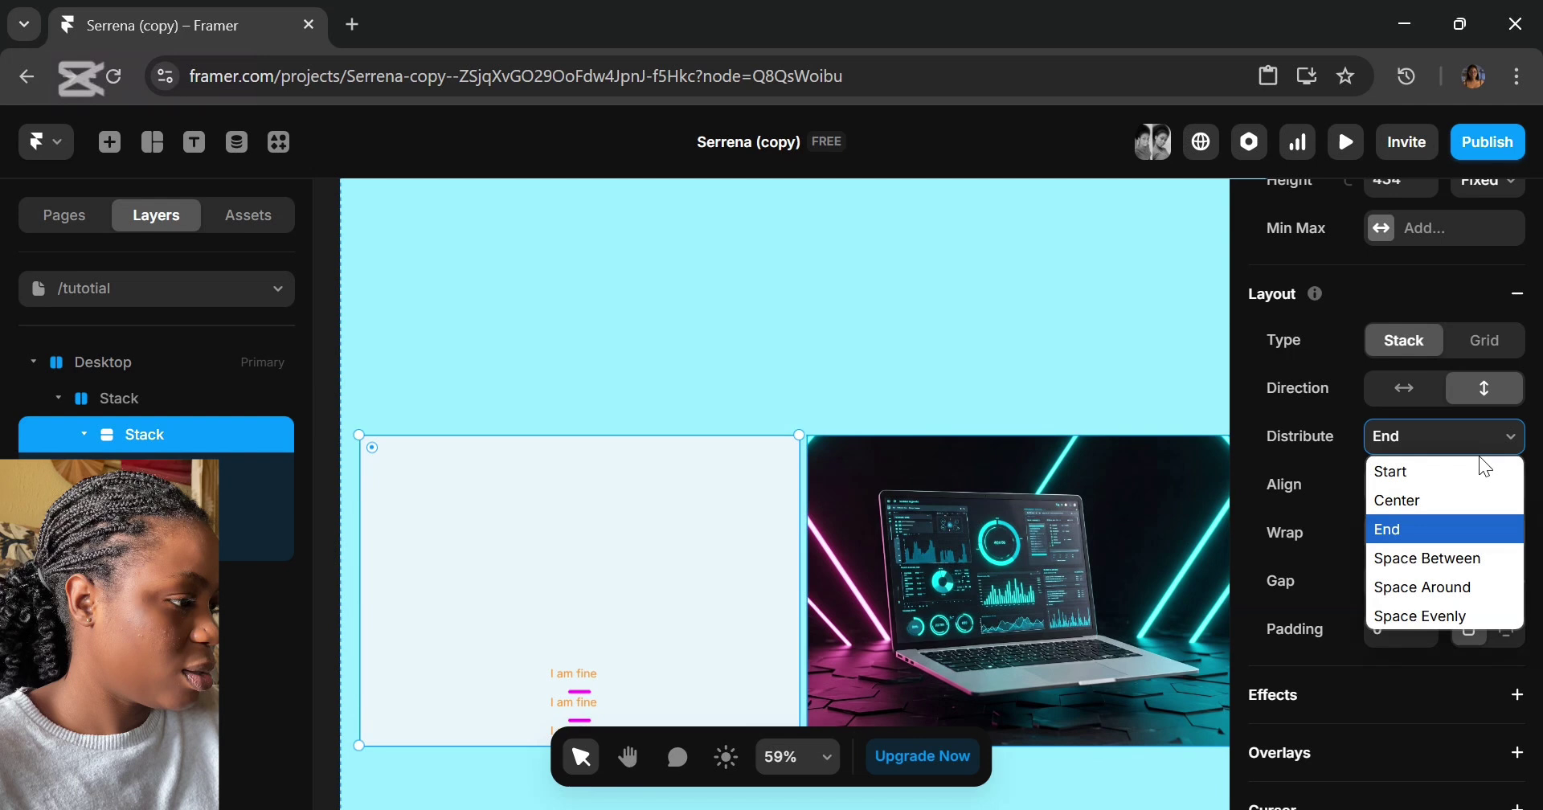
click(1472, 503)
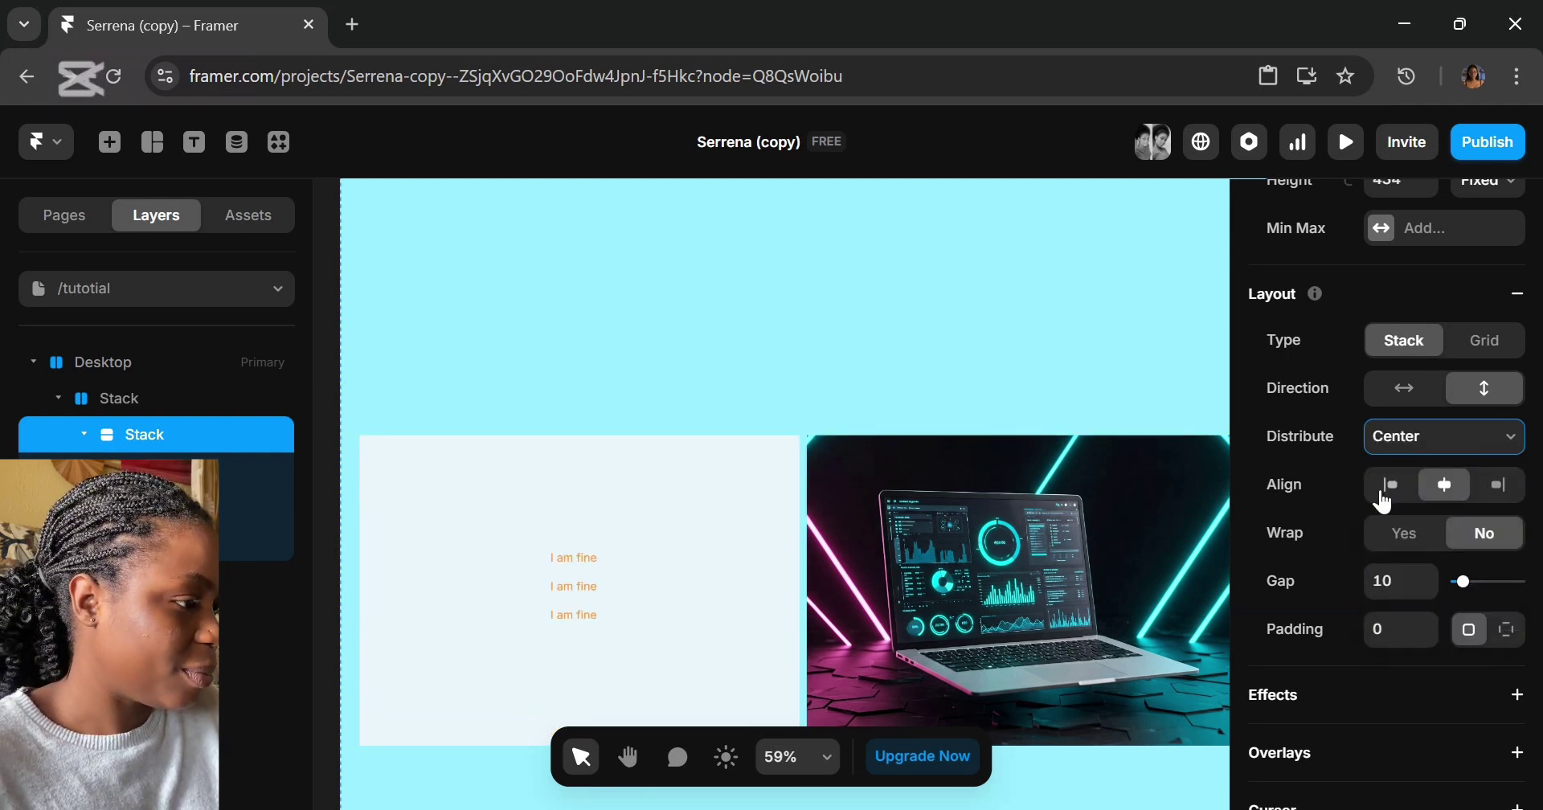
Try left and right alignment for the texts in the left stack, and return them to centre alignment.
click(1395, 492)
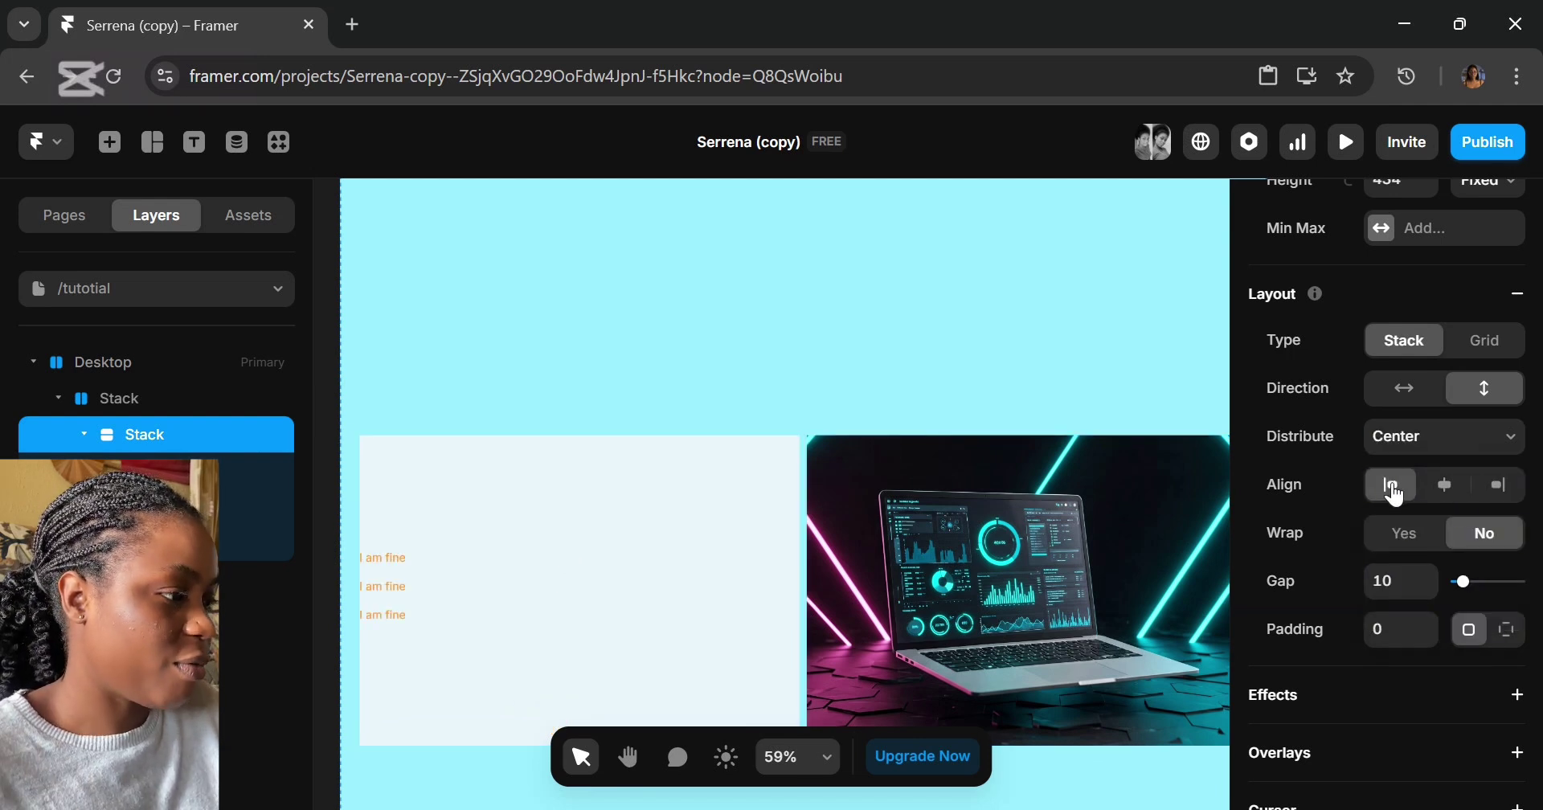
click(1499, 487)
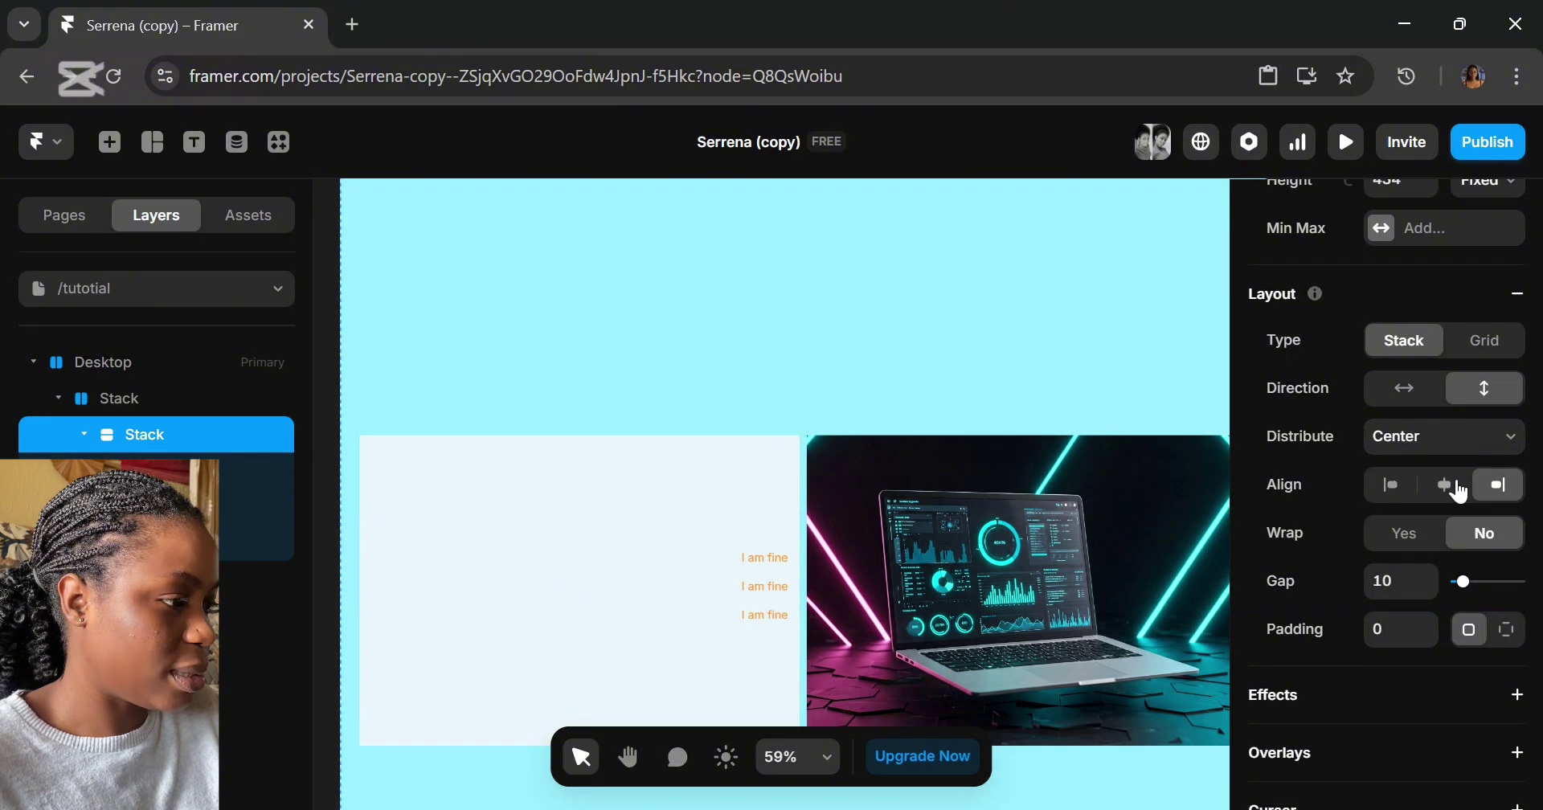
click(1462, 487)
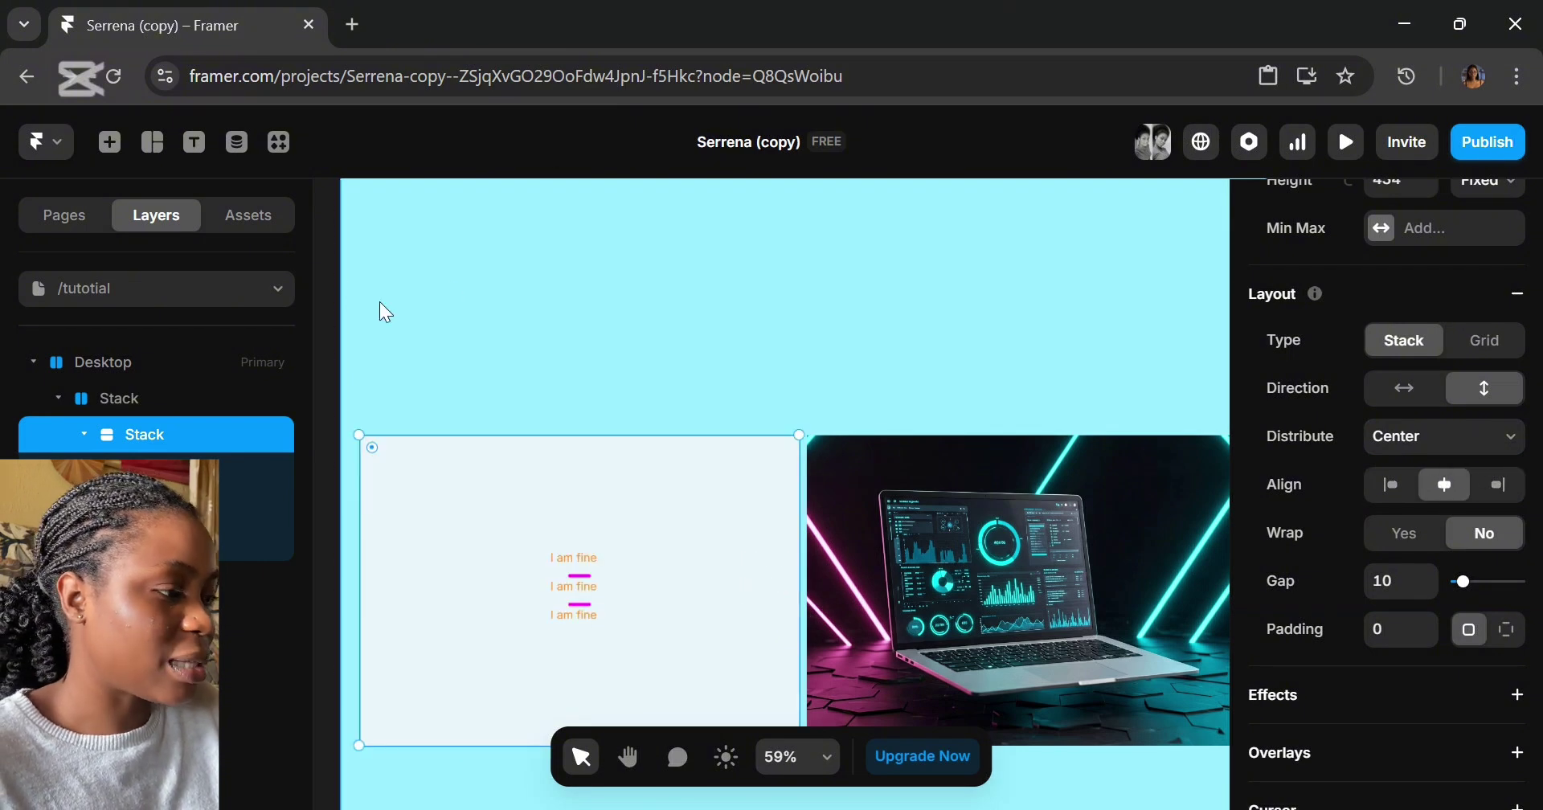
Set the left text stack's gap to 5 and its padding to 20.
click(1397, 584)
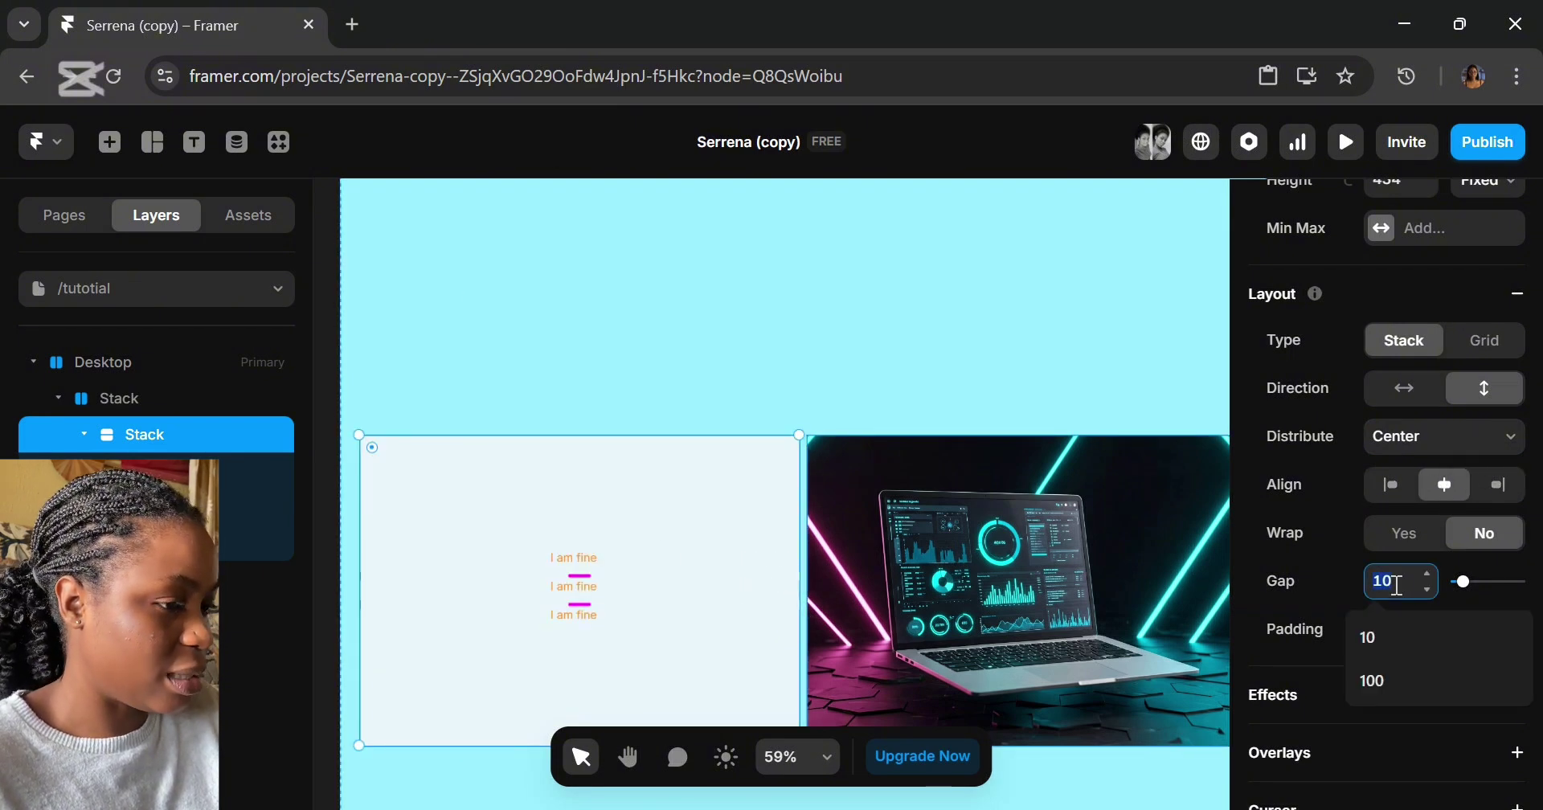
text(100)
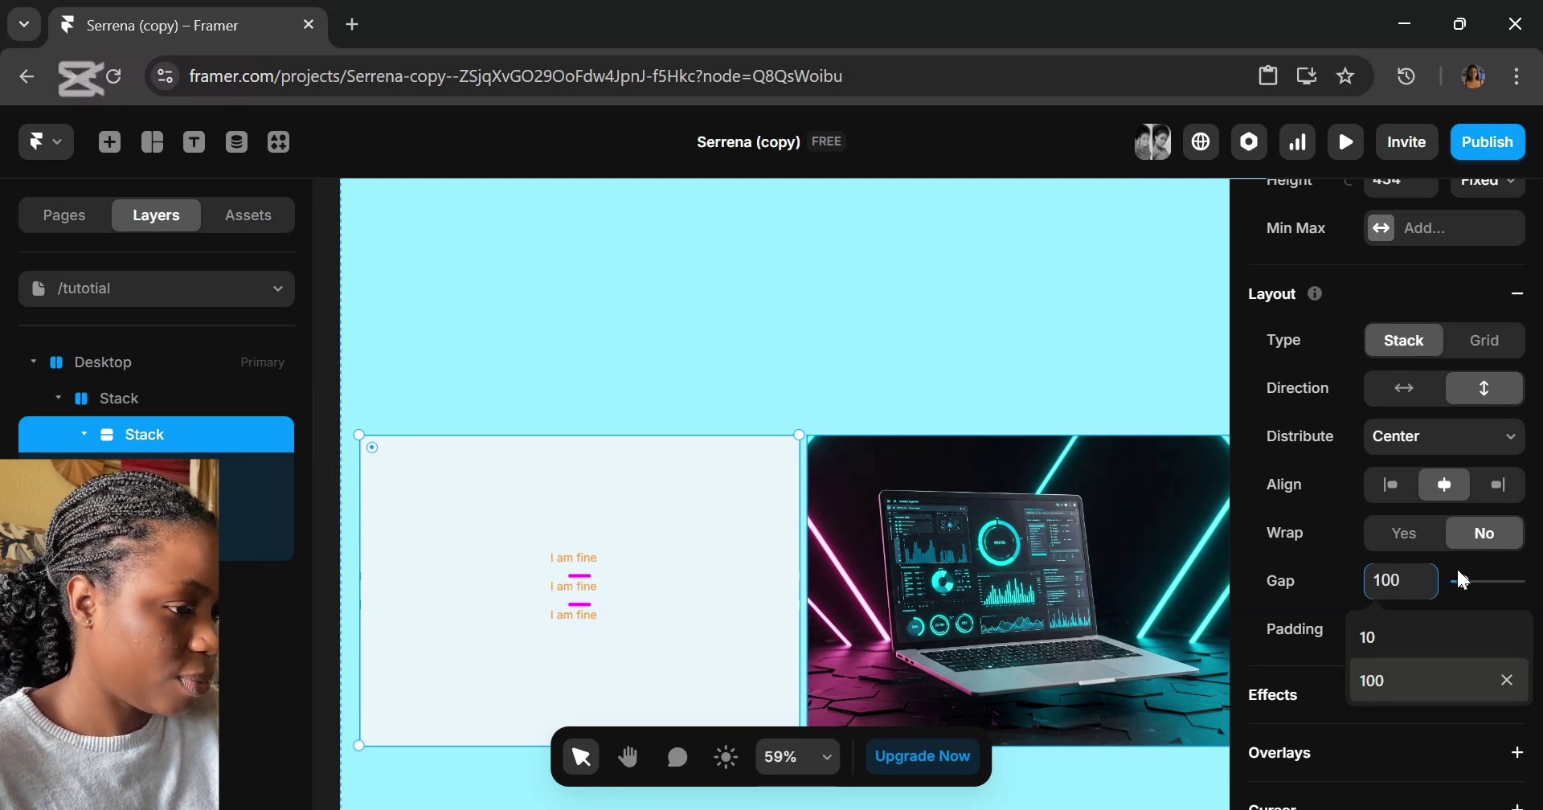
mouse_move(1465, 580)
mouse_down()
mouse_move(1523, 598)
mouse_move(1464, 584)
mouse_up()
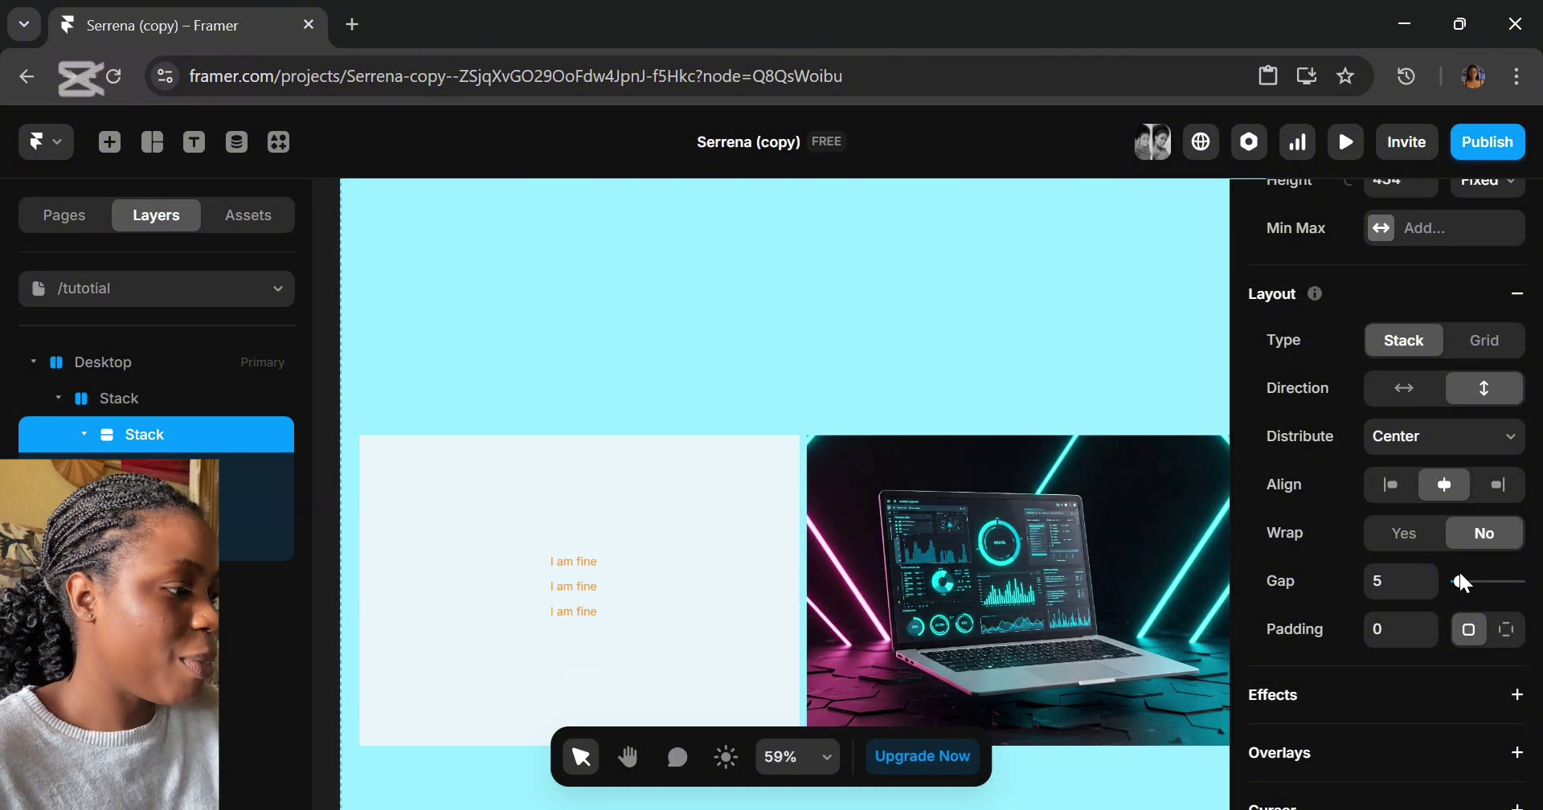
click(1408, 639)
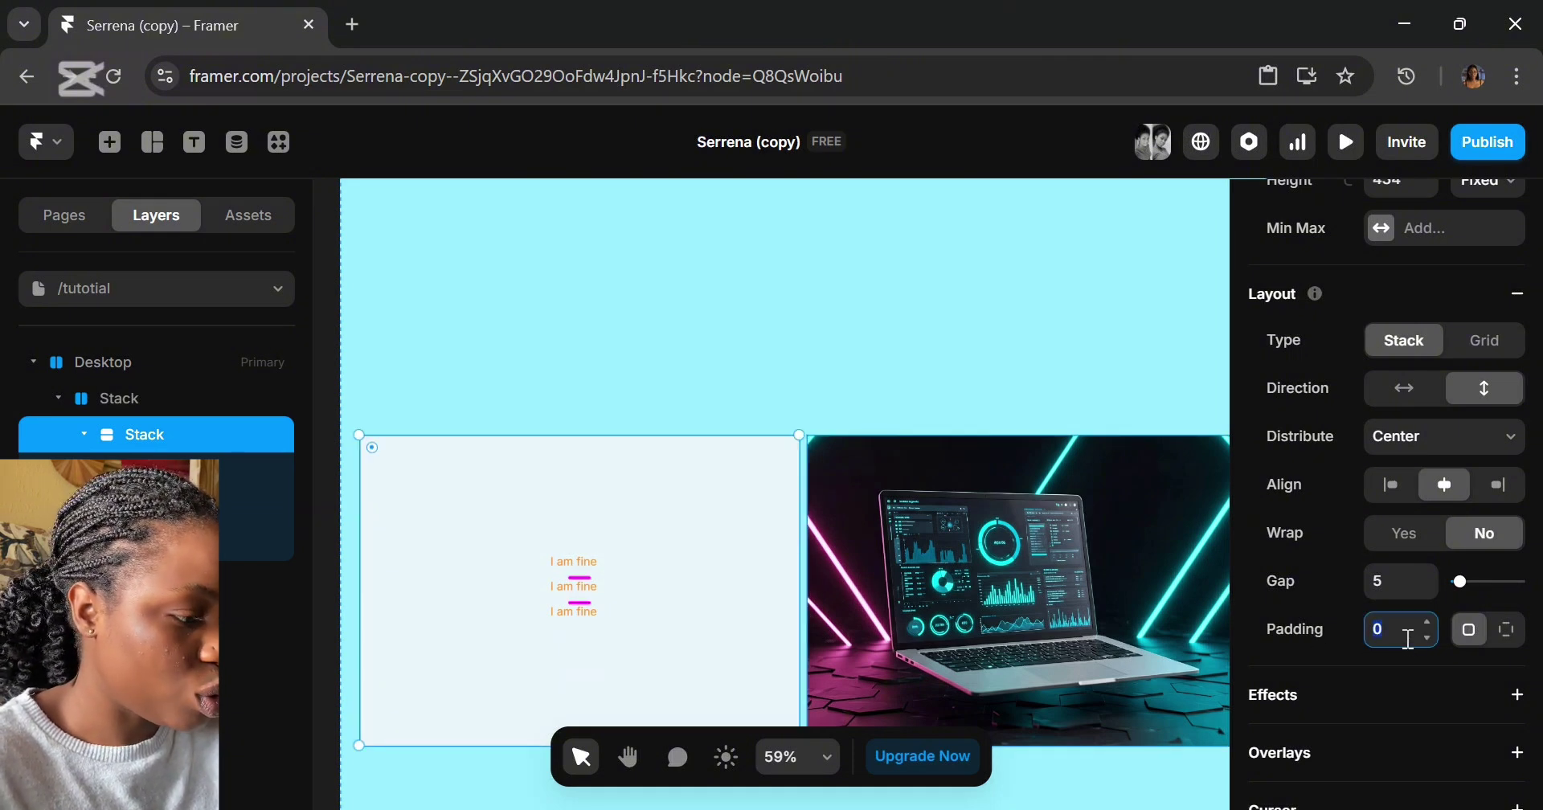
text(20)
key(Return)
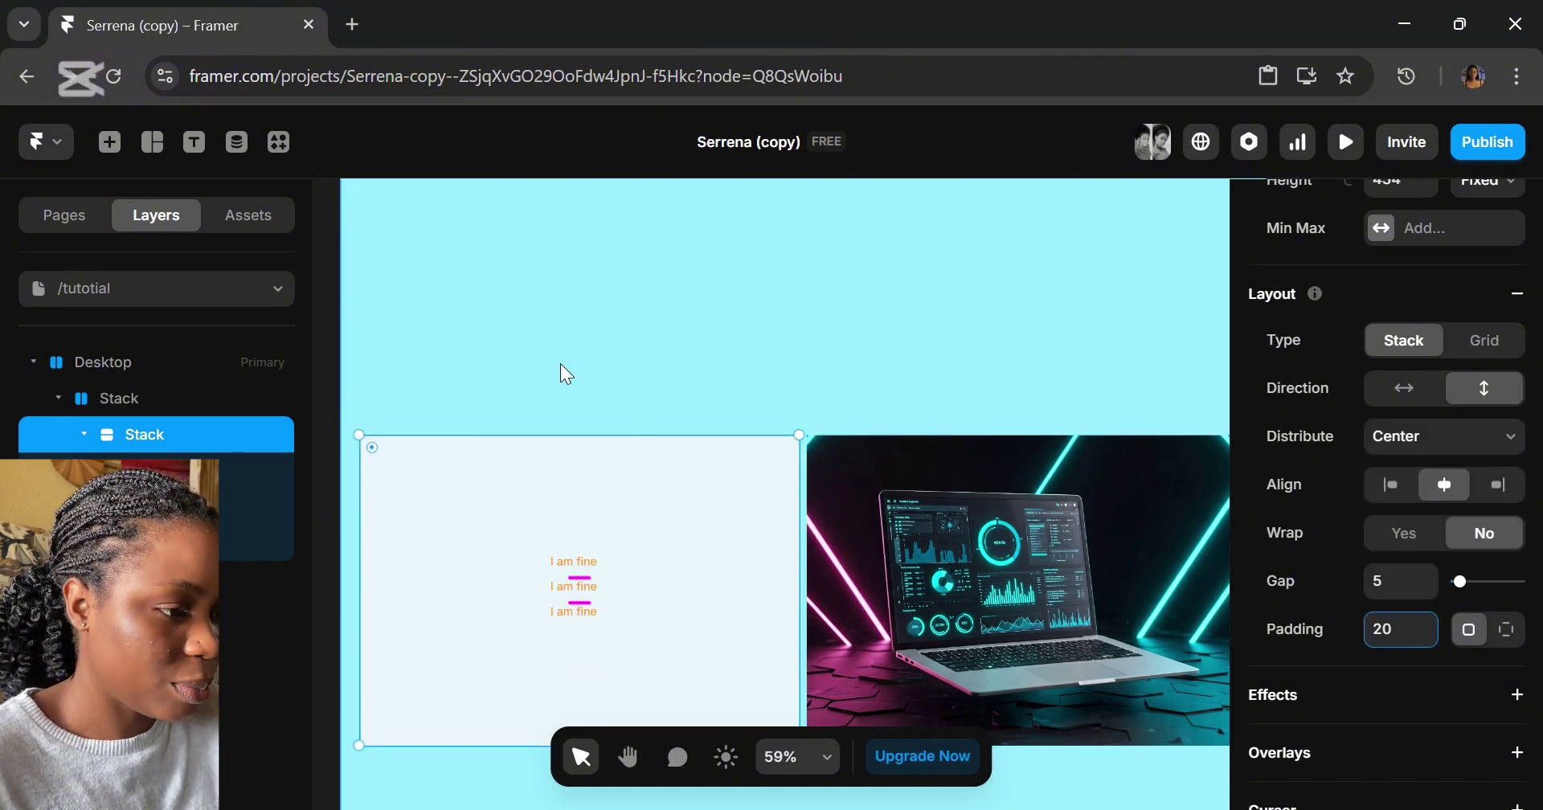
click(587, 317)
click(677, 516)
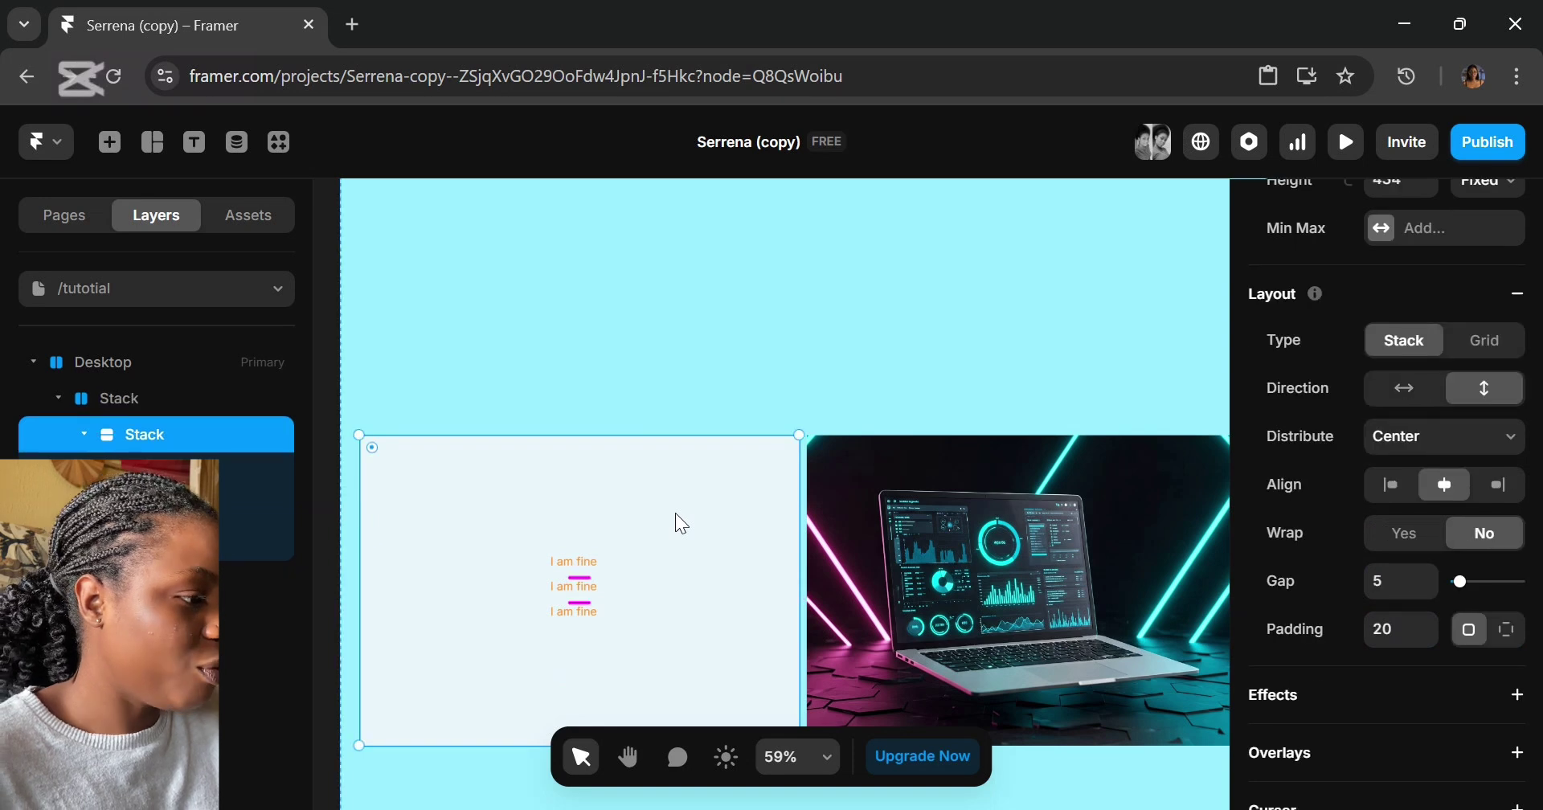
Try the Start distribution on the padded left text stack, and switch it back to Center.
click(1503, 435)
click(1469, 474)
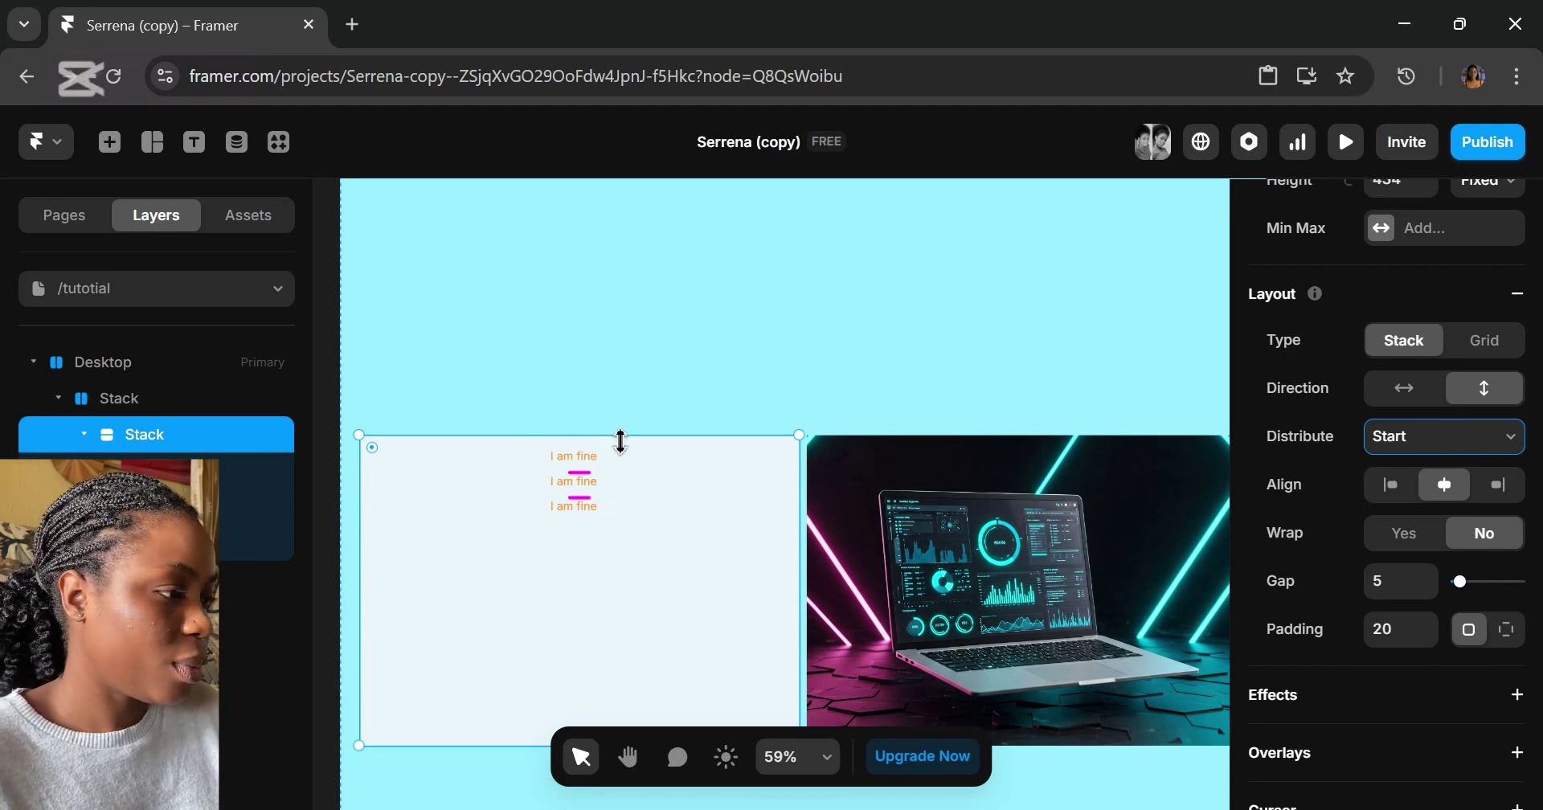
click(1497, 442)
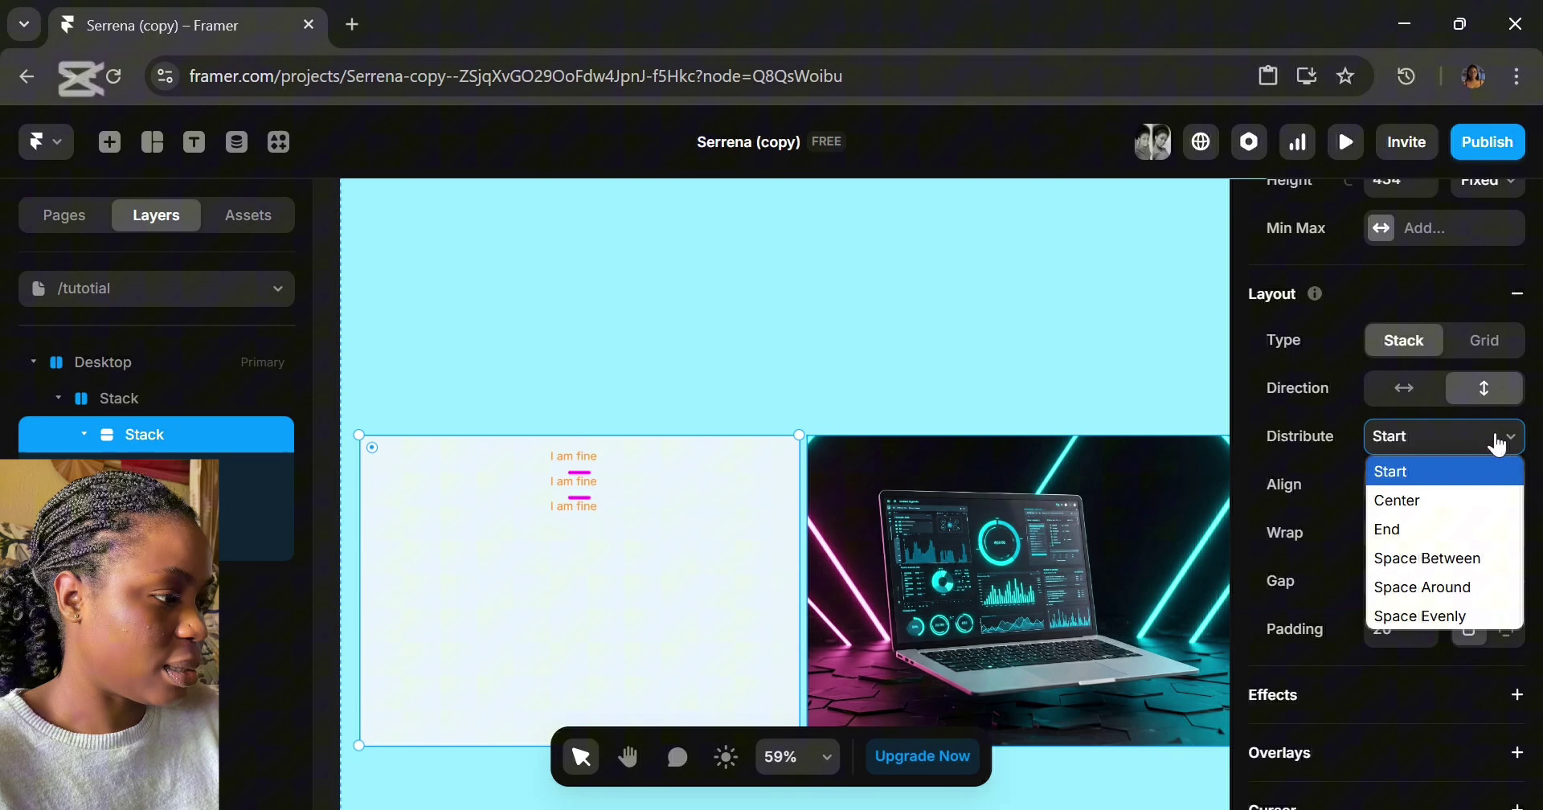
click(1455, 498)
Select the left text stack and the right image frame together and wrap them in a new stack.
click(965, 655)
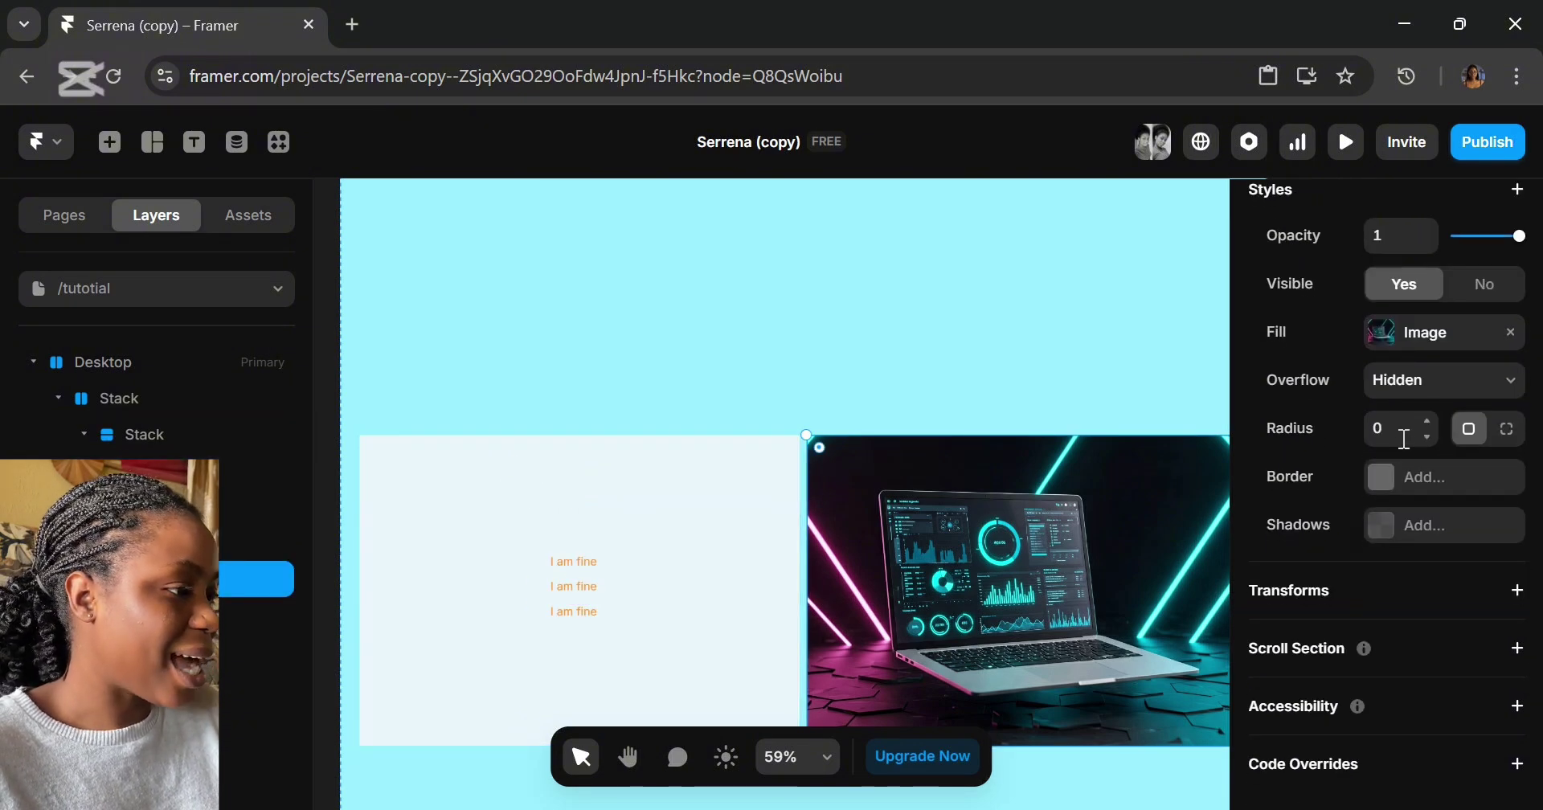
scroll(1404, 439, up, 3)
scroll(1404, 439, up, 4)
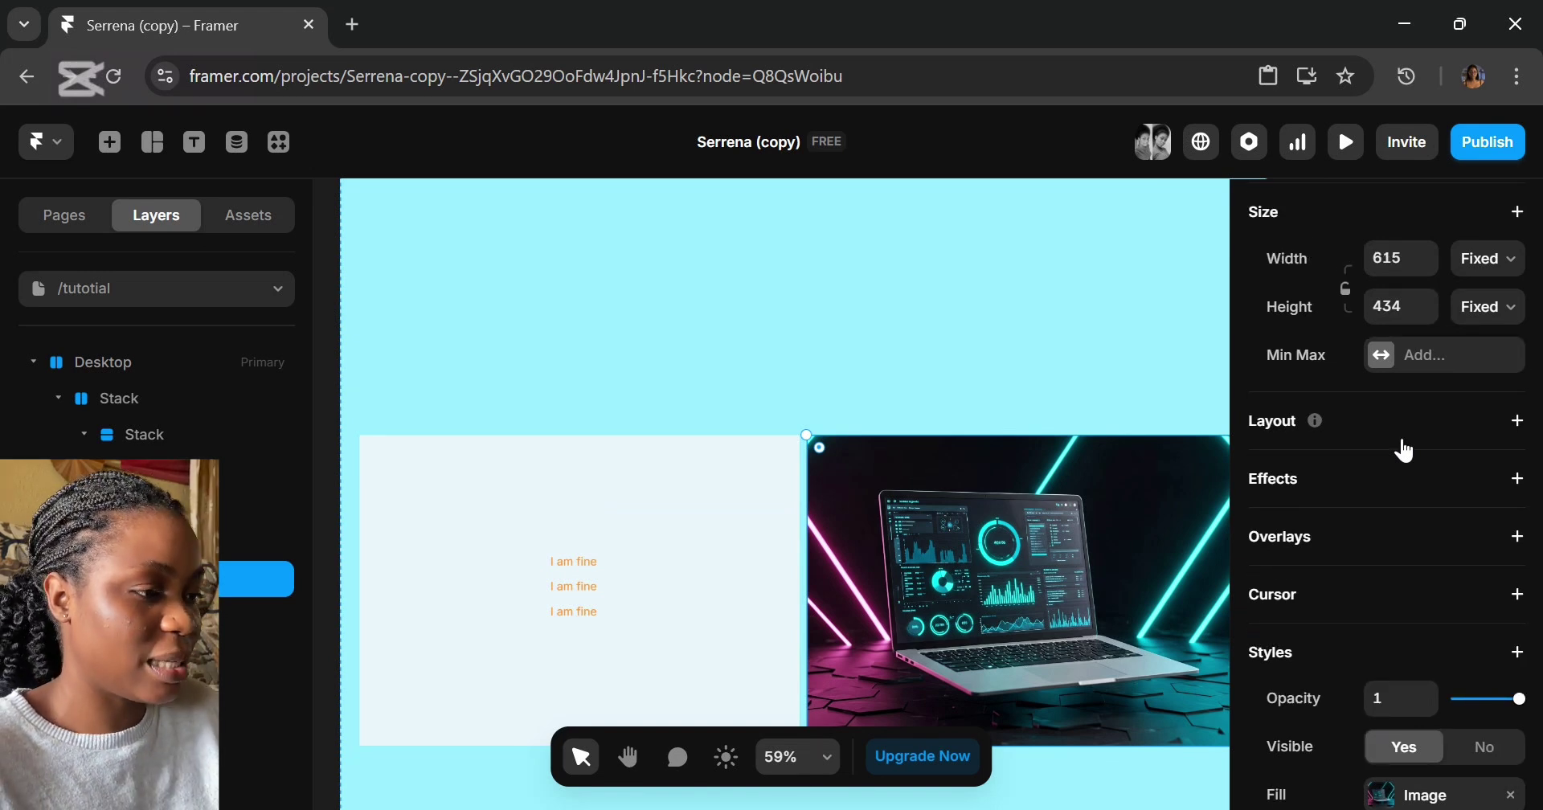
scroll(995, 484, right, 5)
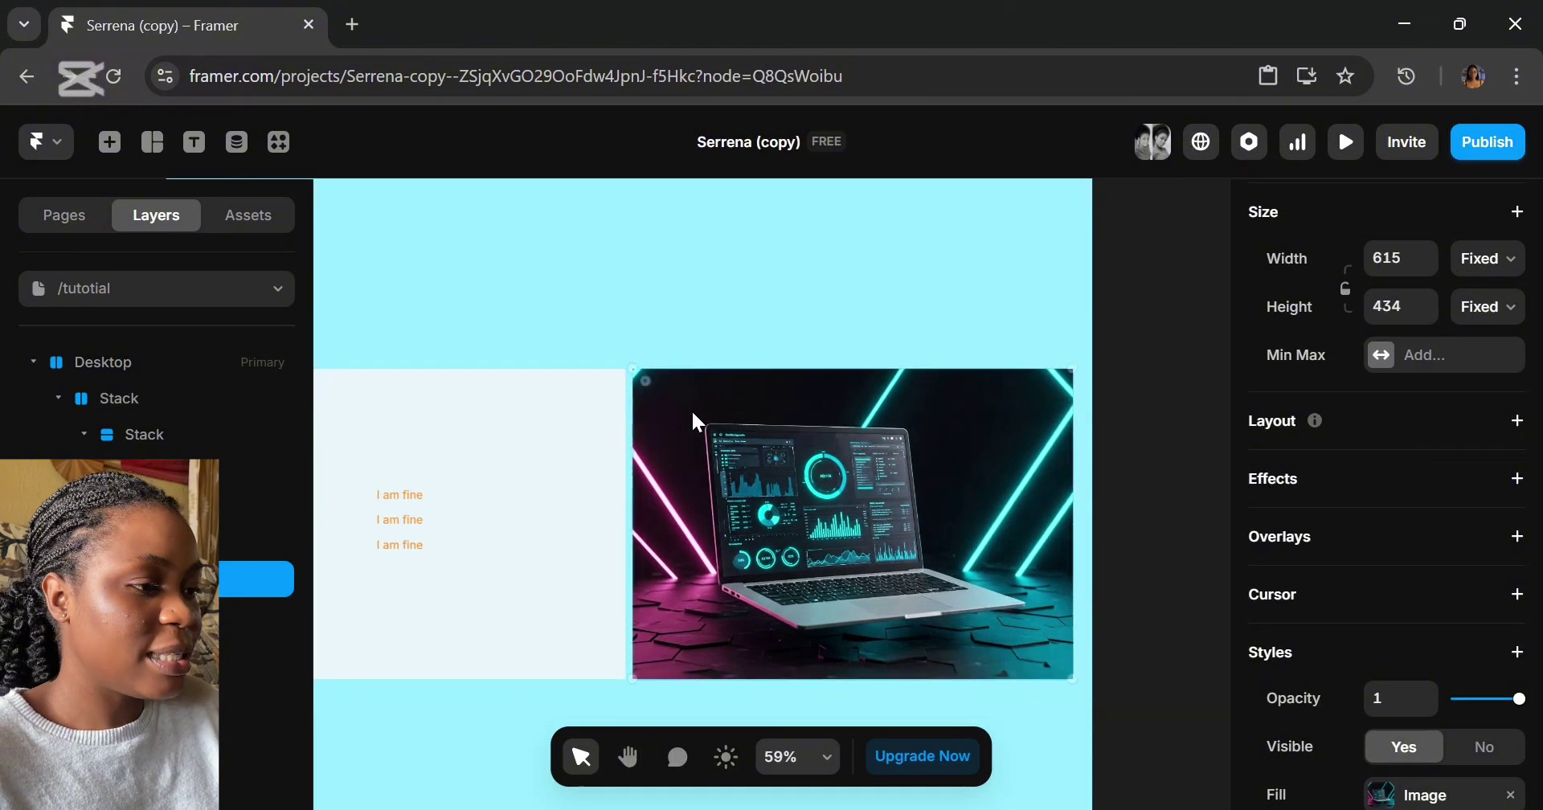
click(706, 511)
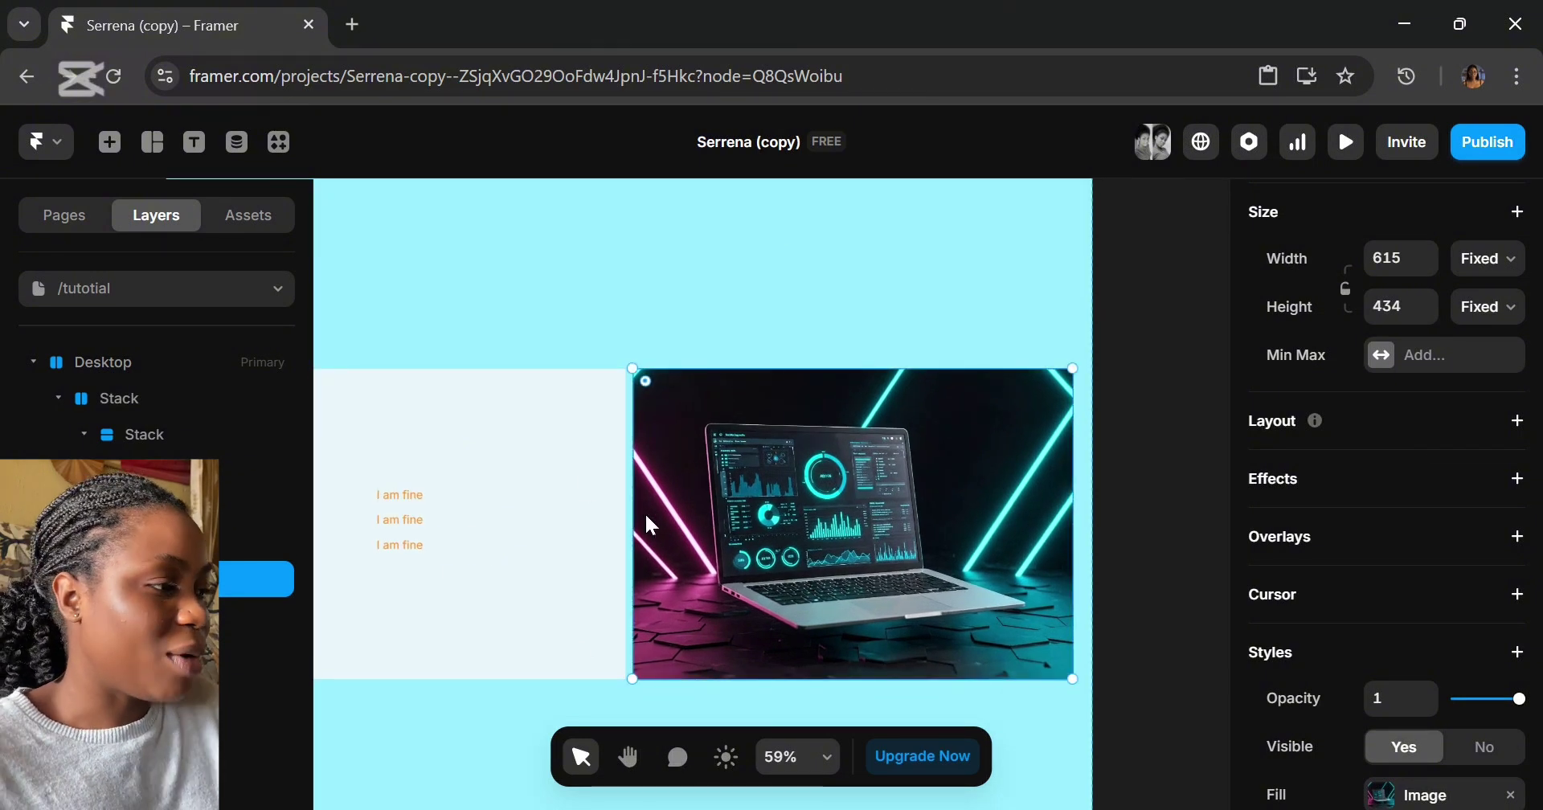
click(555, 495)
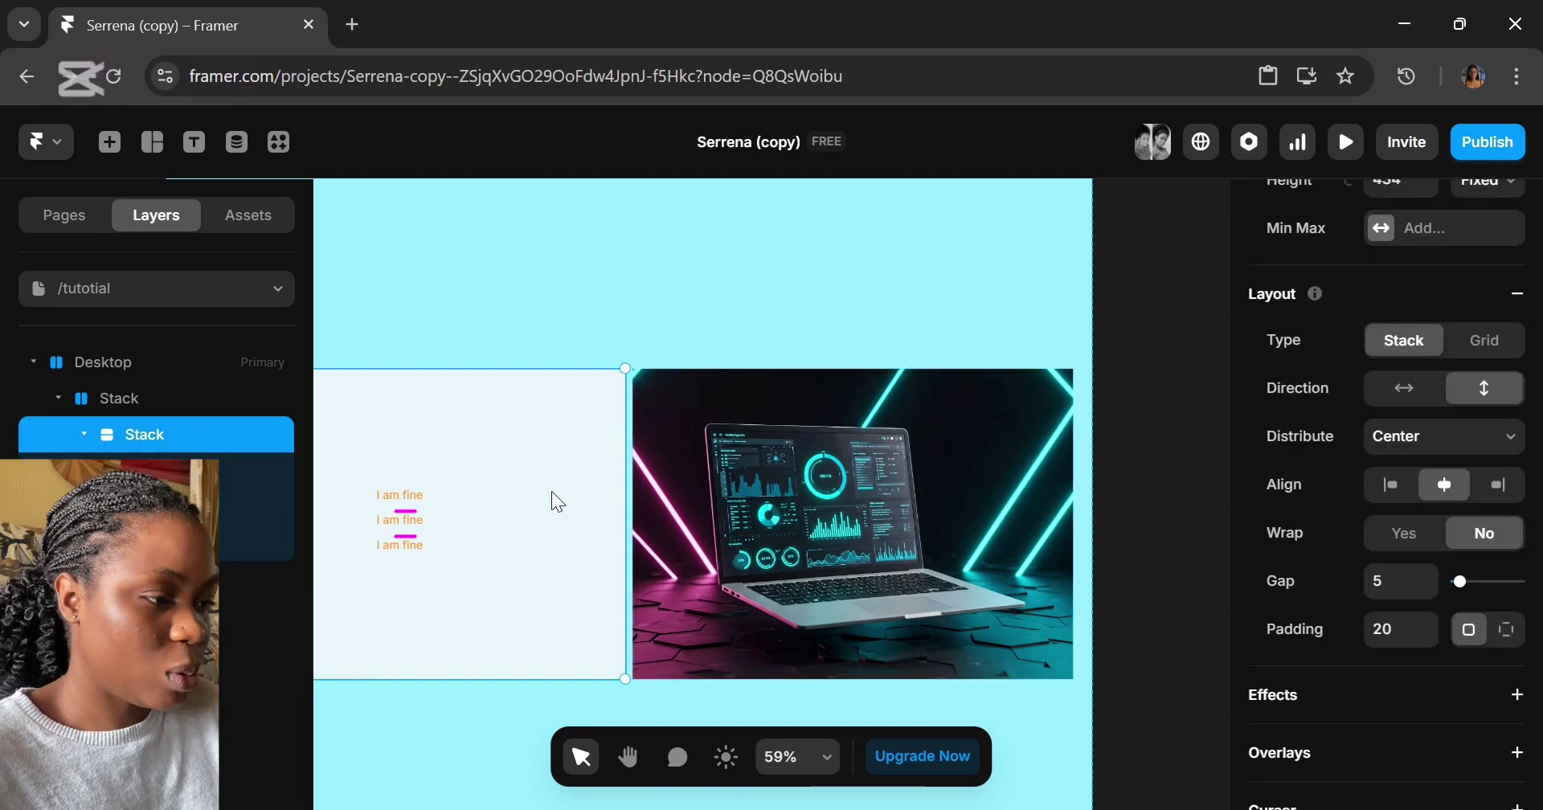
click(825, 559)
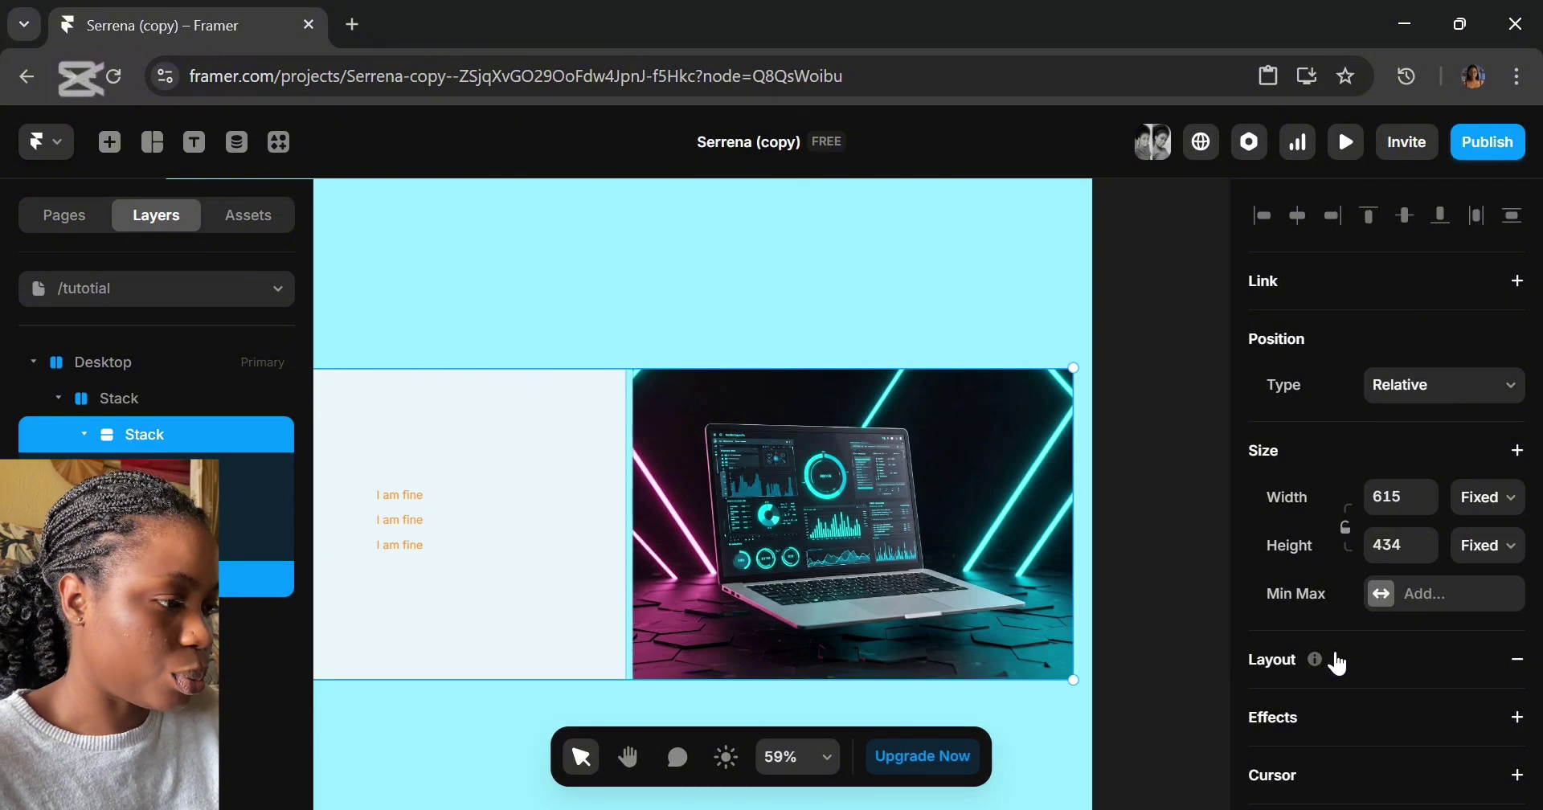
right_click(869, 614)
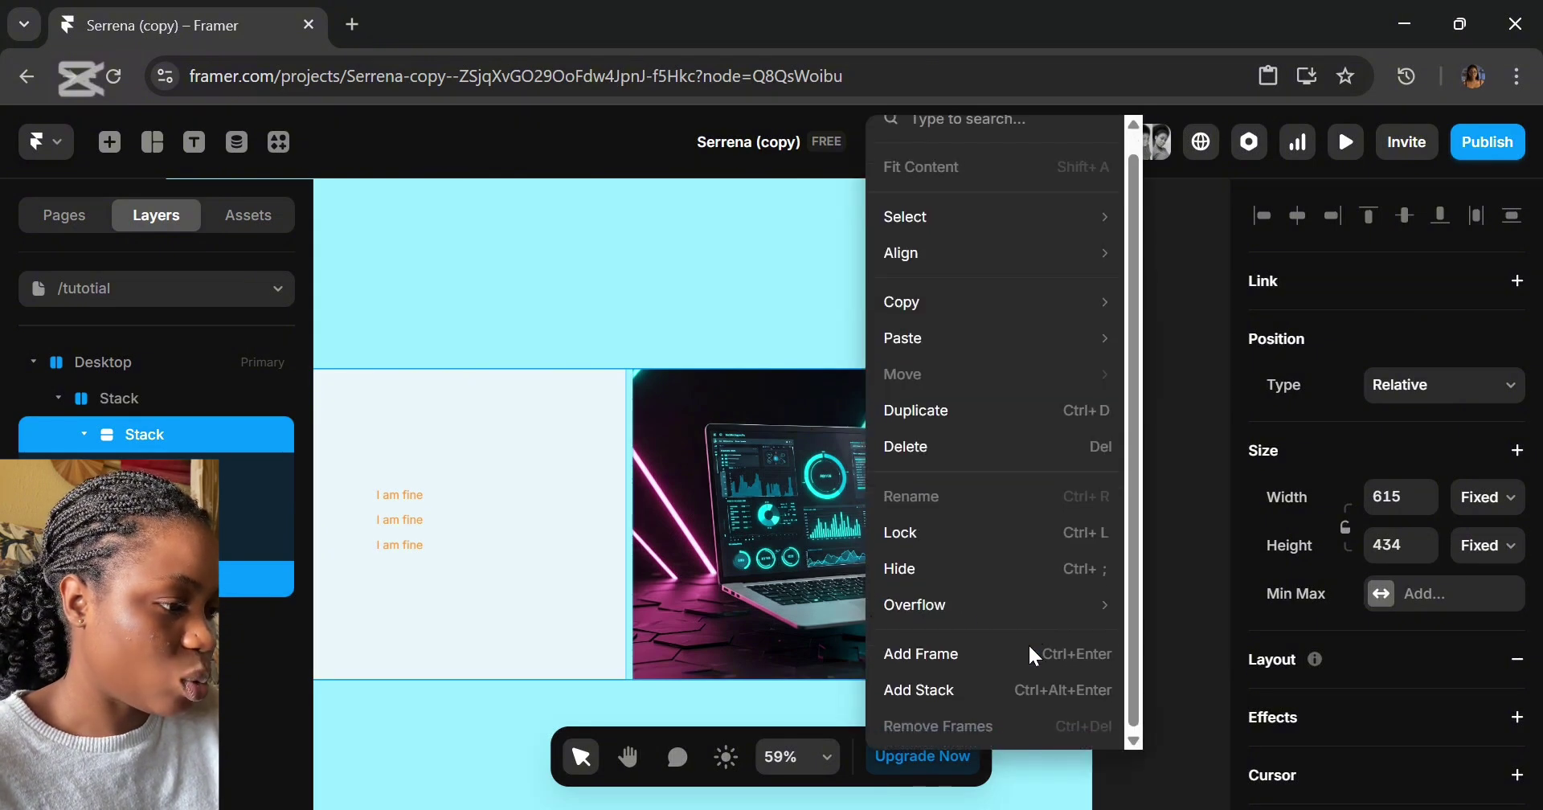
click(934, 693)
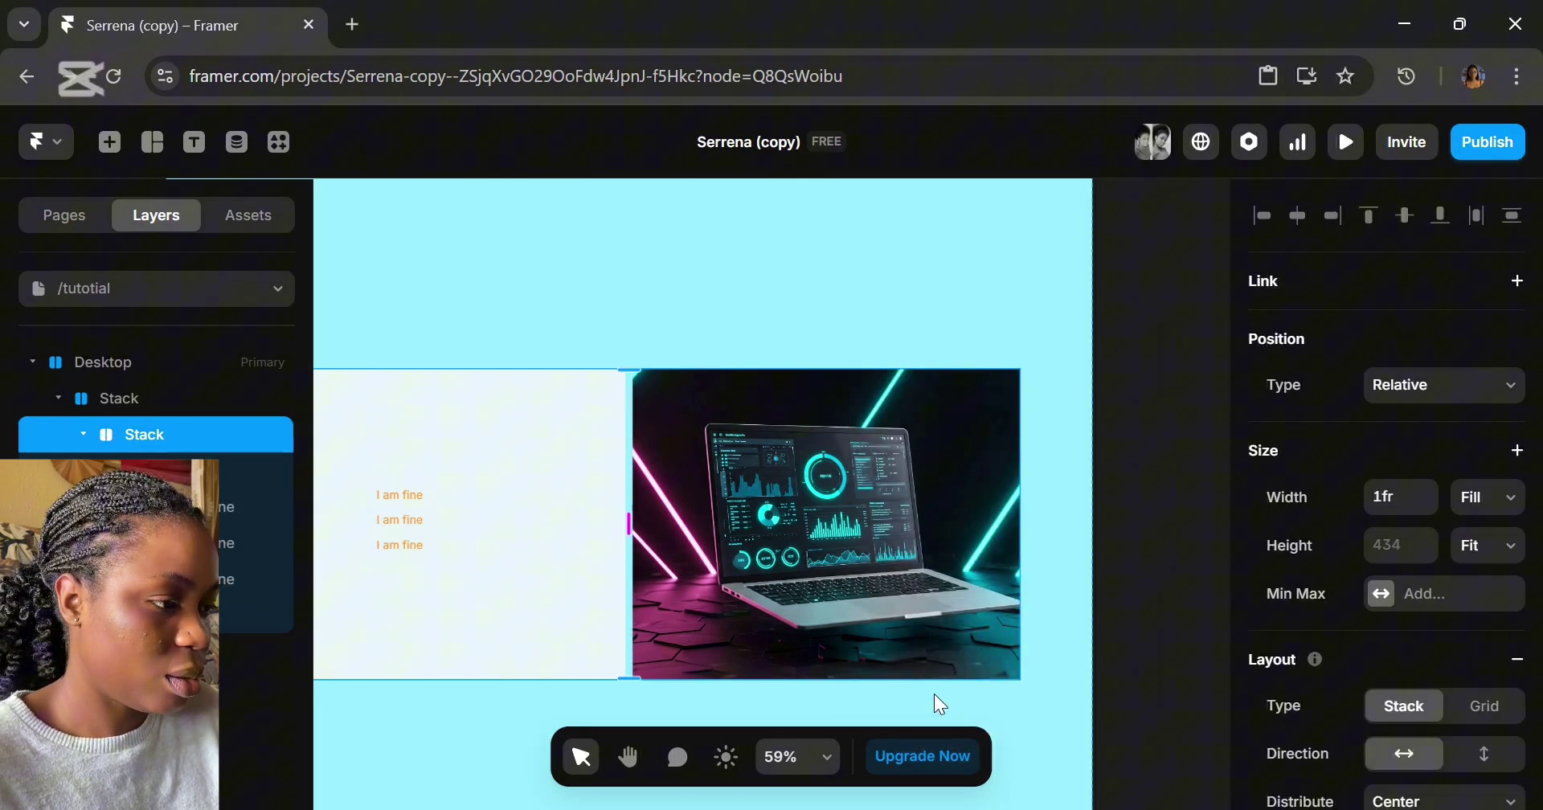
Add a stack layout to the right image frame inside the new stack and set its width to Fill.
click(870, 547)
double_click(870, 546)
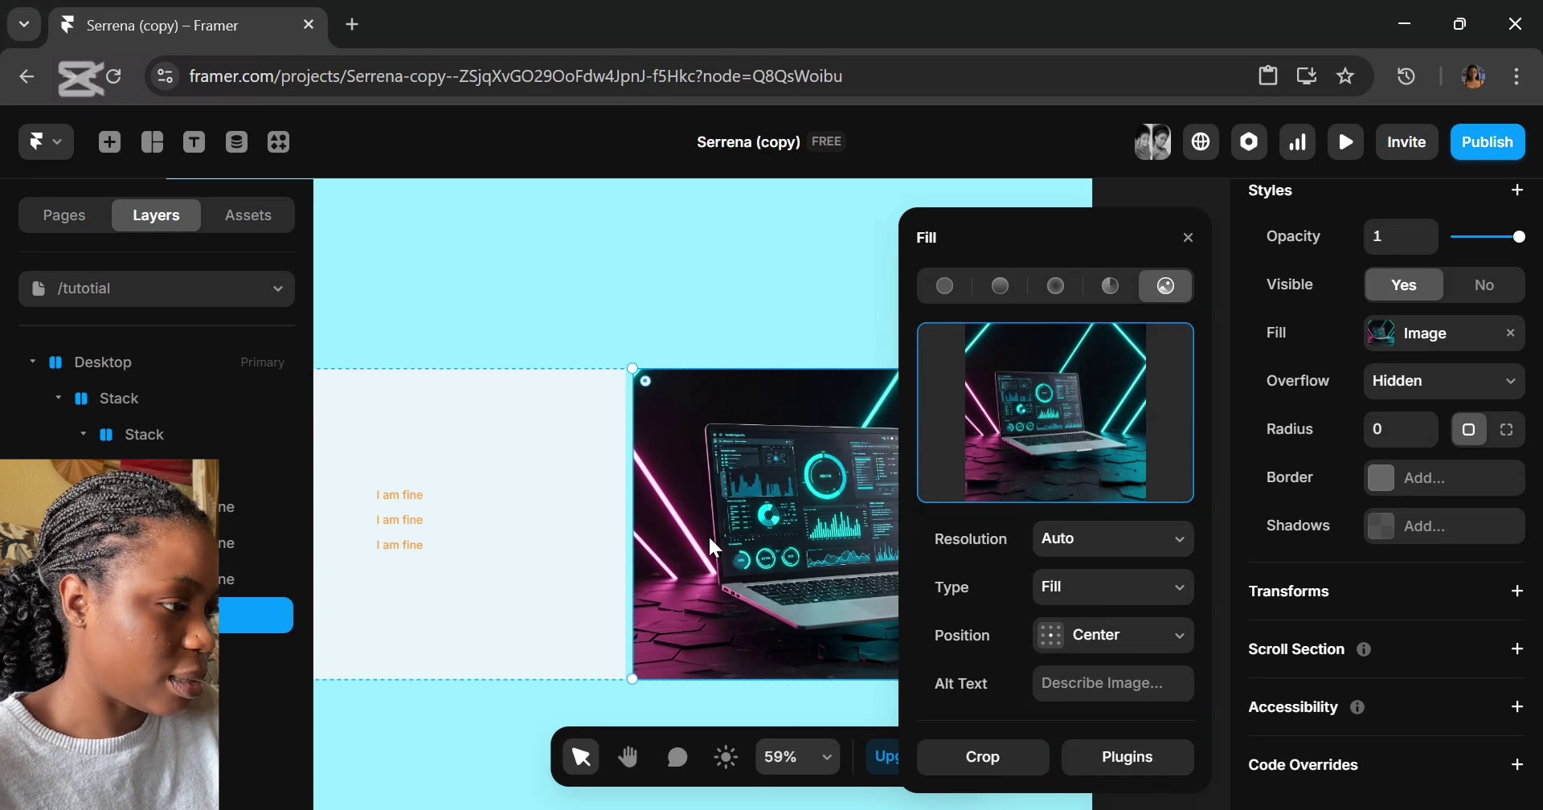
click(1189, 238)
scroll(1435, 451, up, 8)
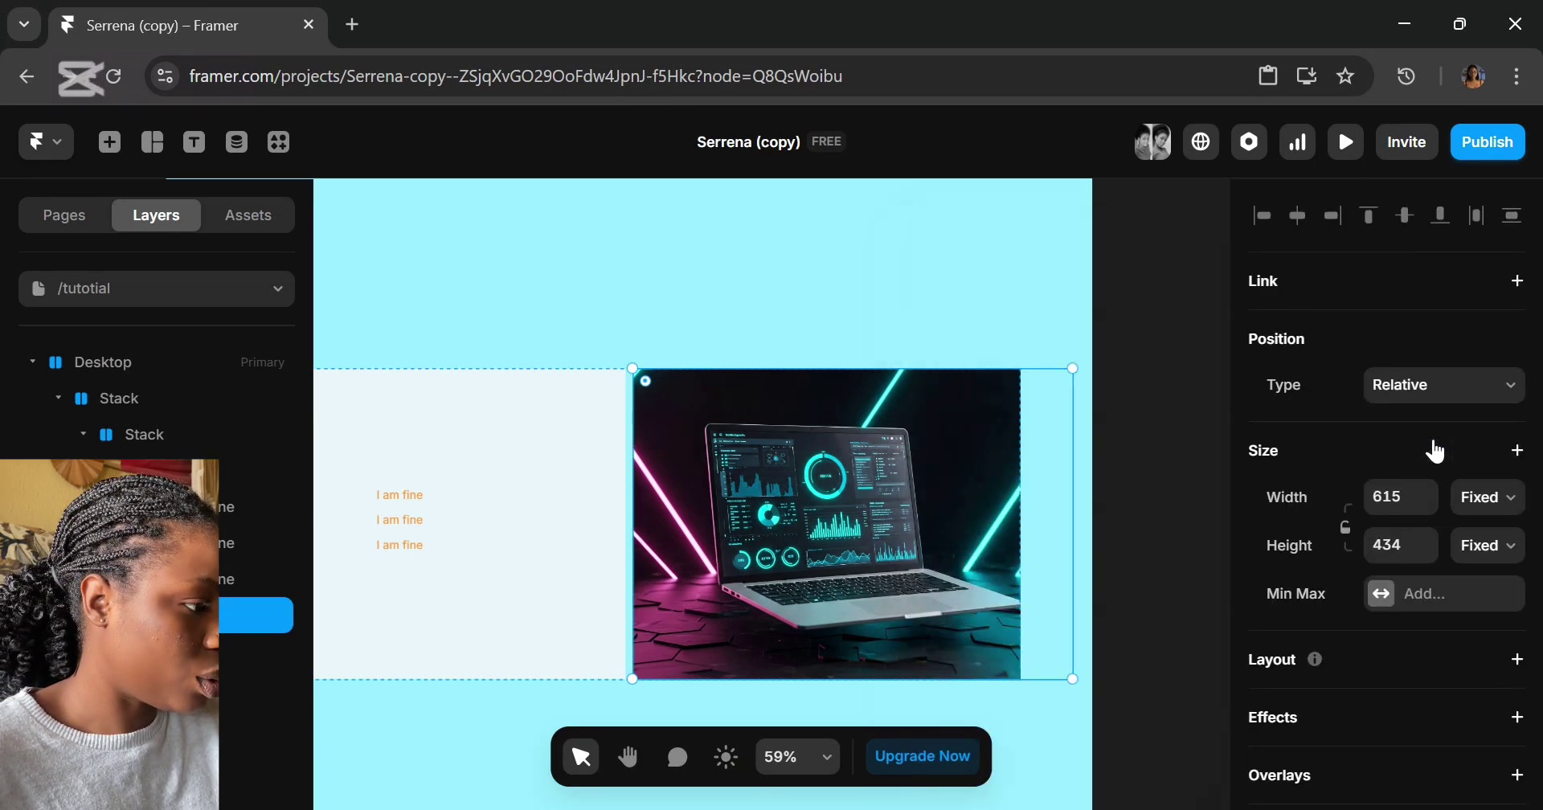
click(1519, 662)
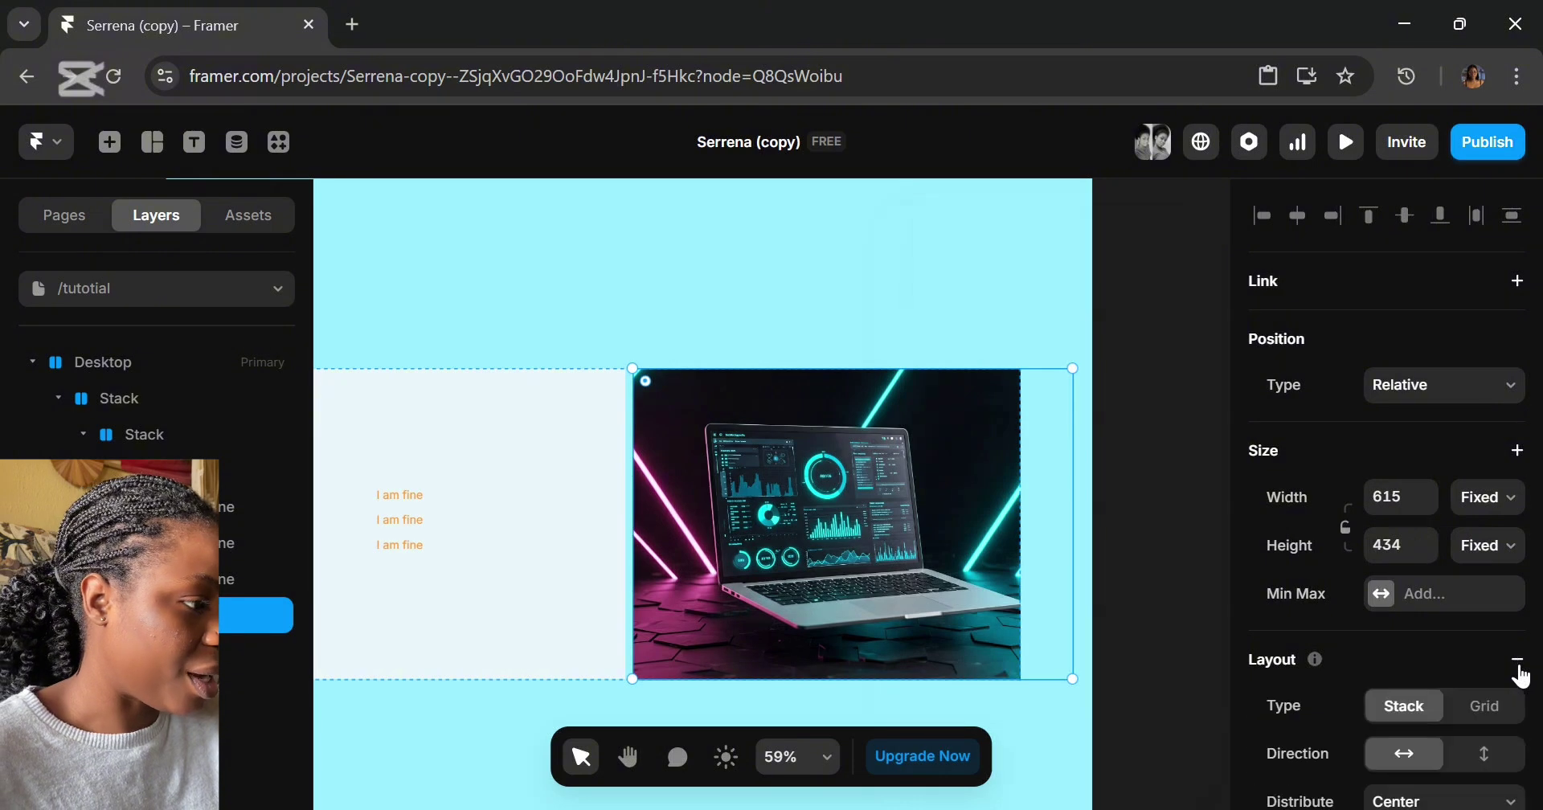
click(1495, 498)
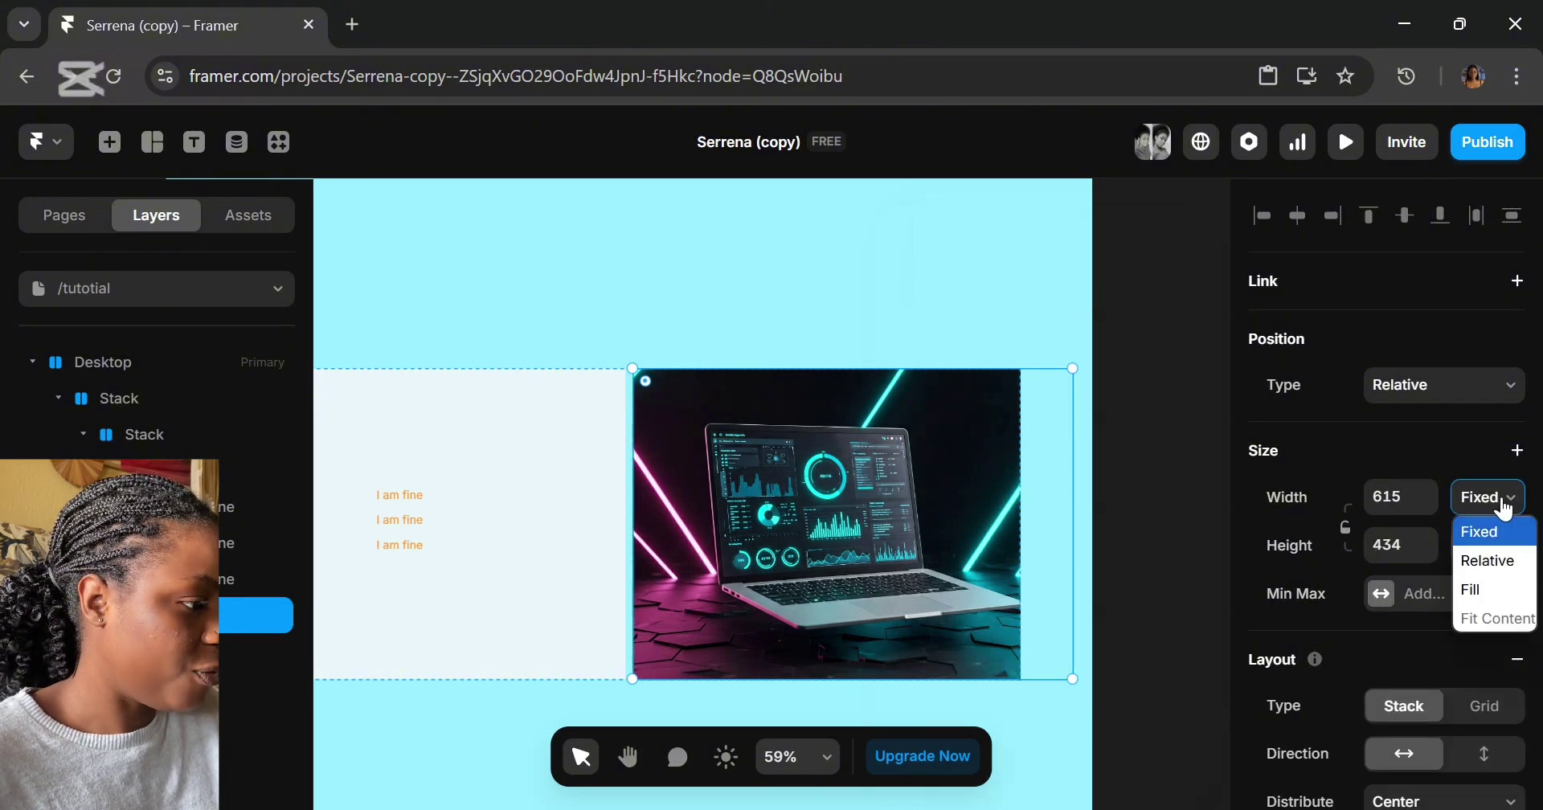
click(1490, 587)
Set the left text stack's width to Fill, and reselect the right image frame.
click(524, 494)
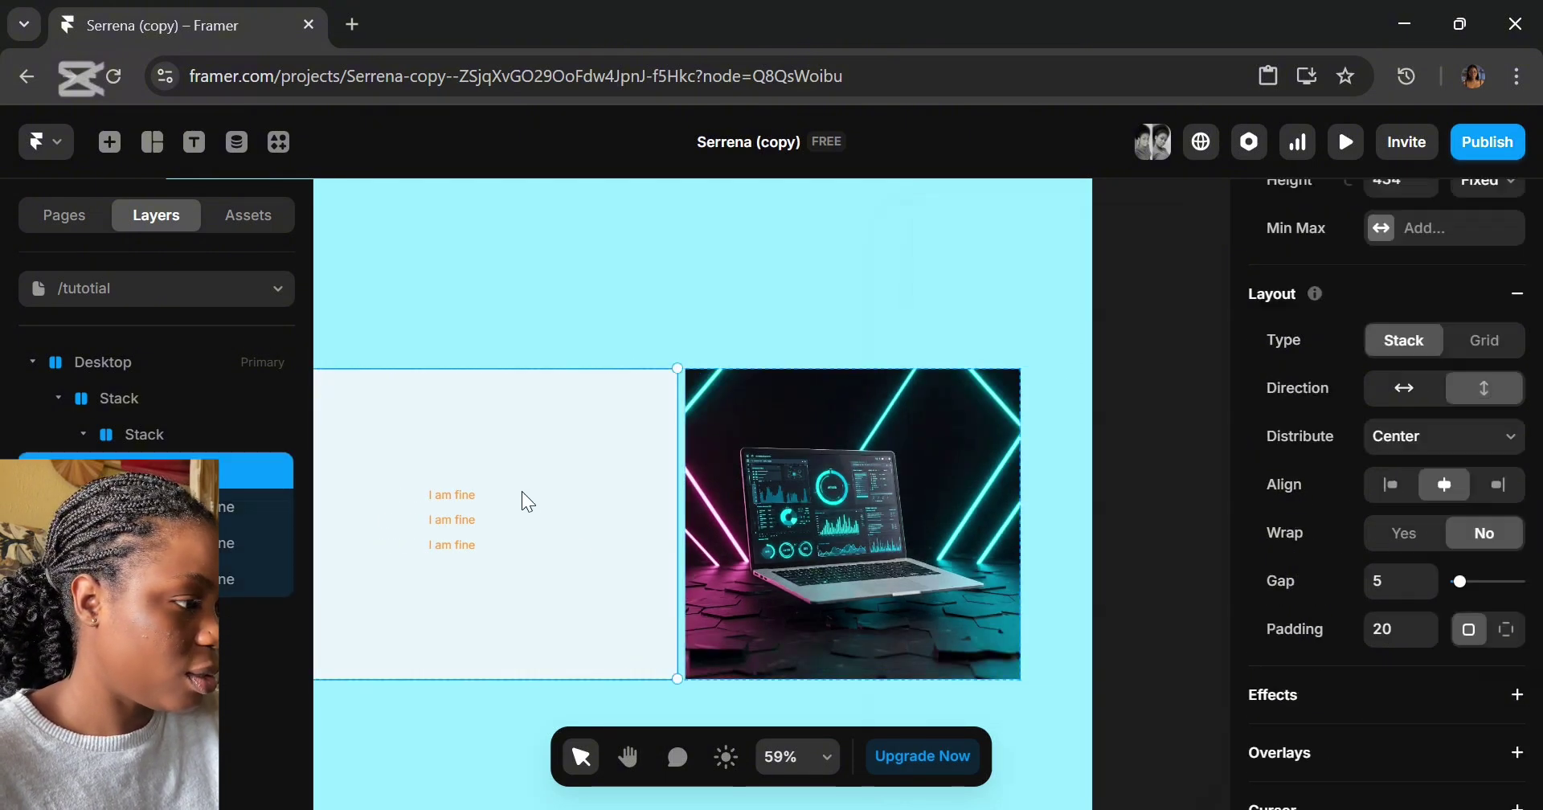
scroll(1439, 341, up, 4)
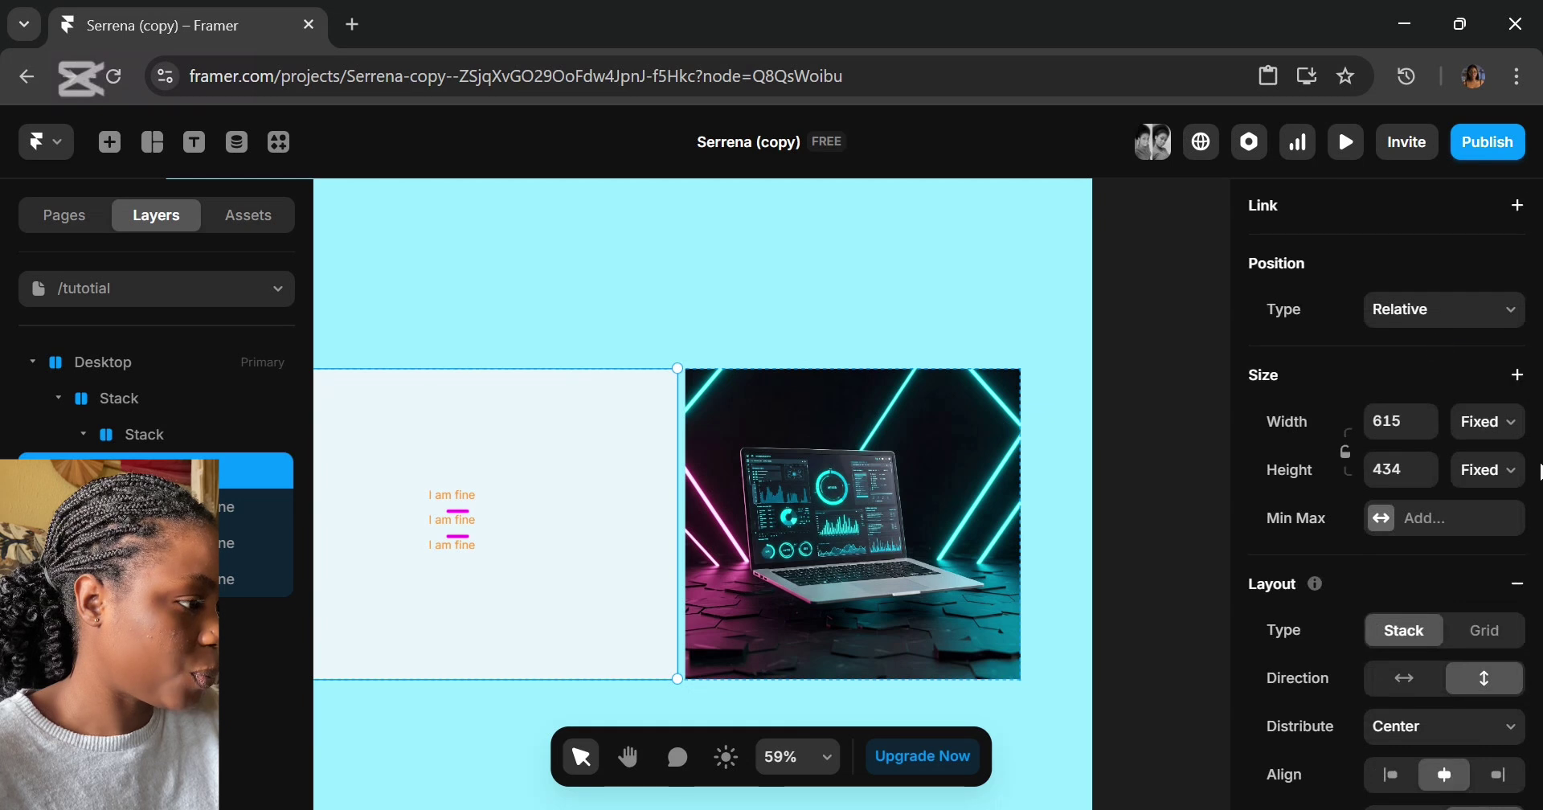
click(1515, 421)
click(1487, 517)
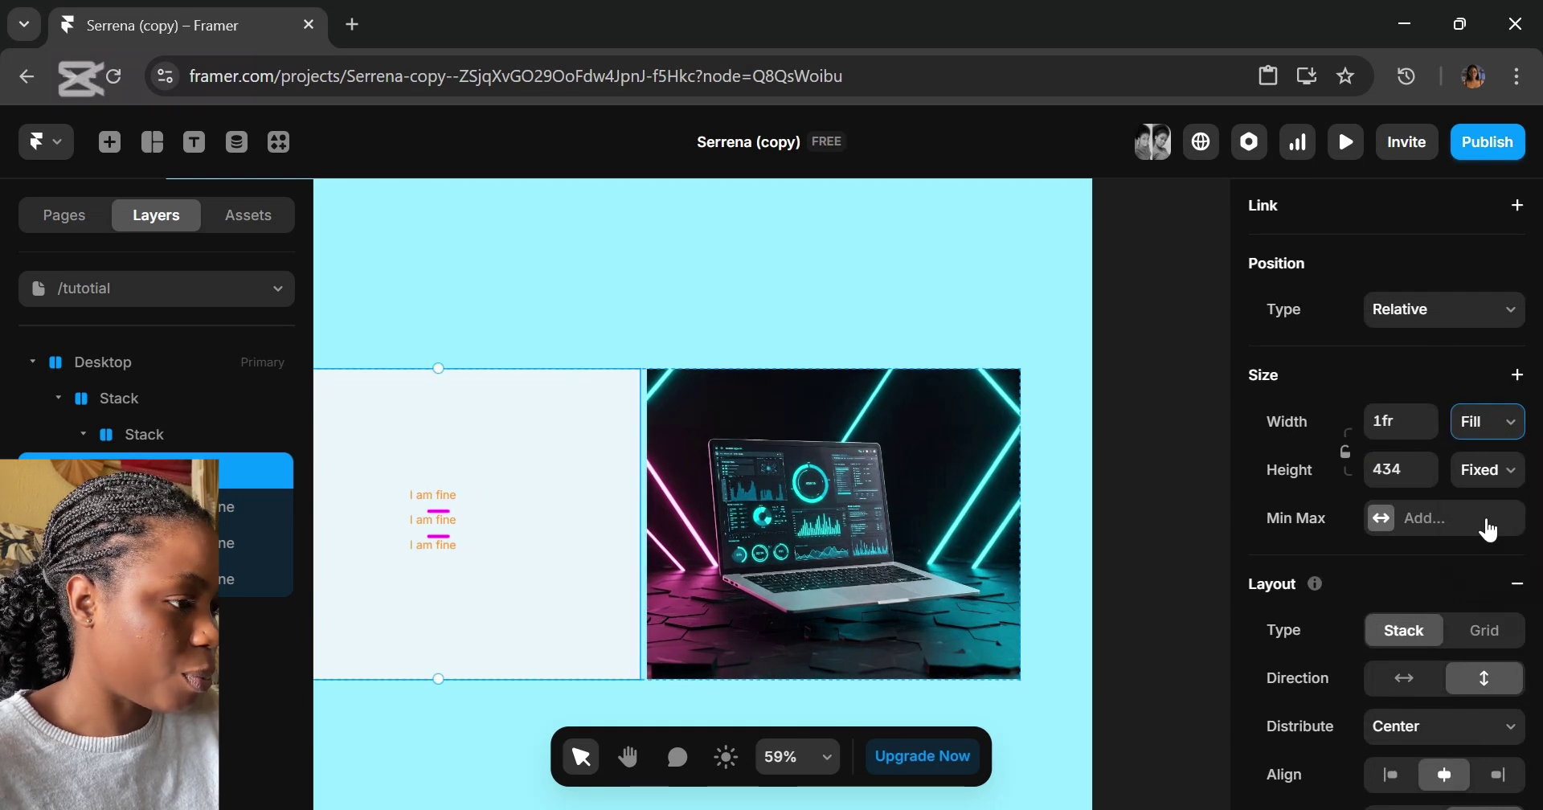
click(921, 506)
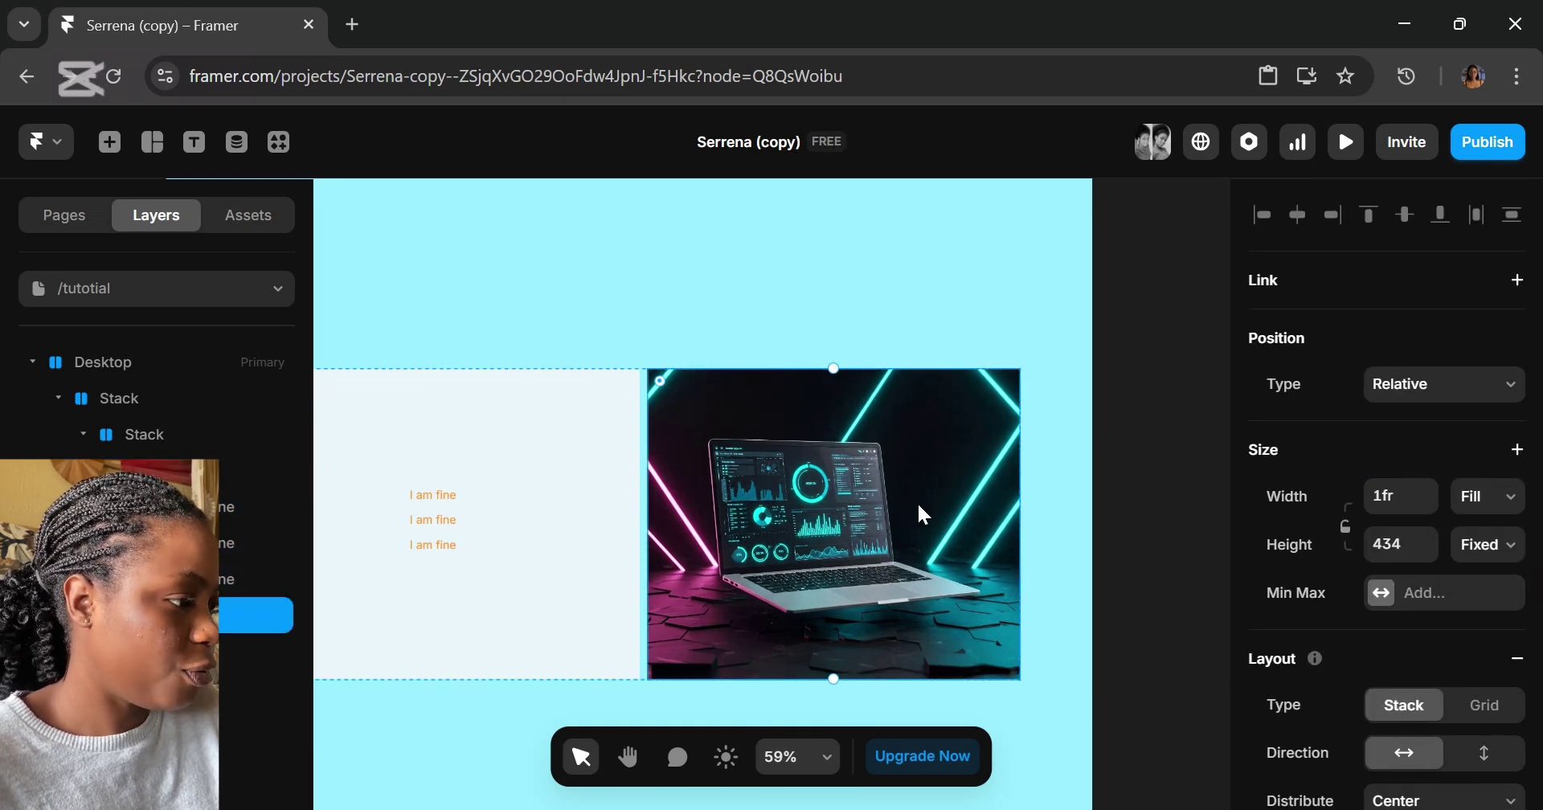
Try Fit Content as the left text stack's height, and undo the change.
click(1491, 545)
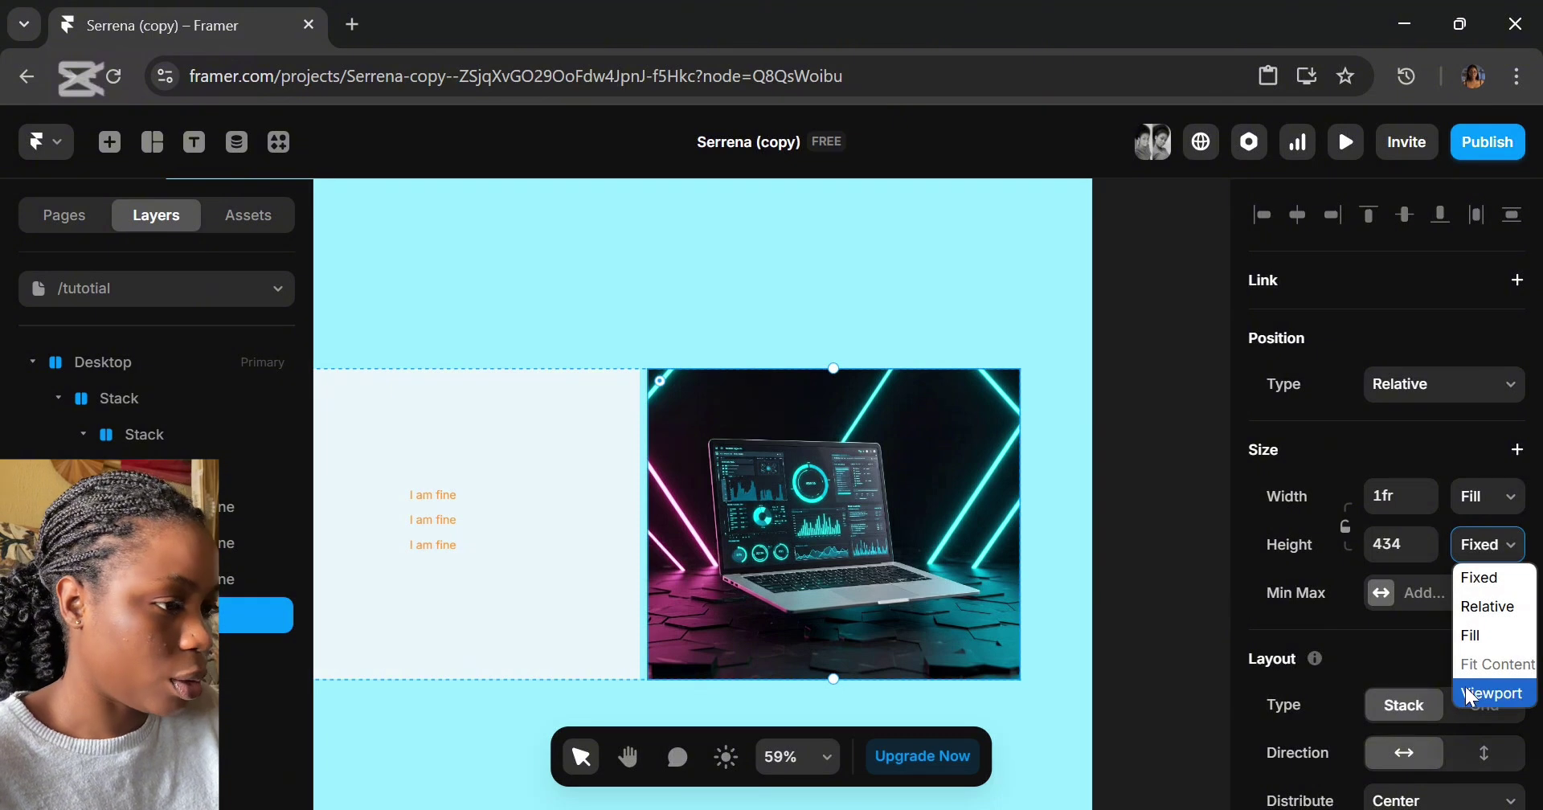
click(449, 446)
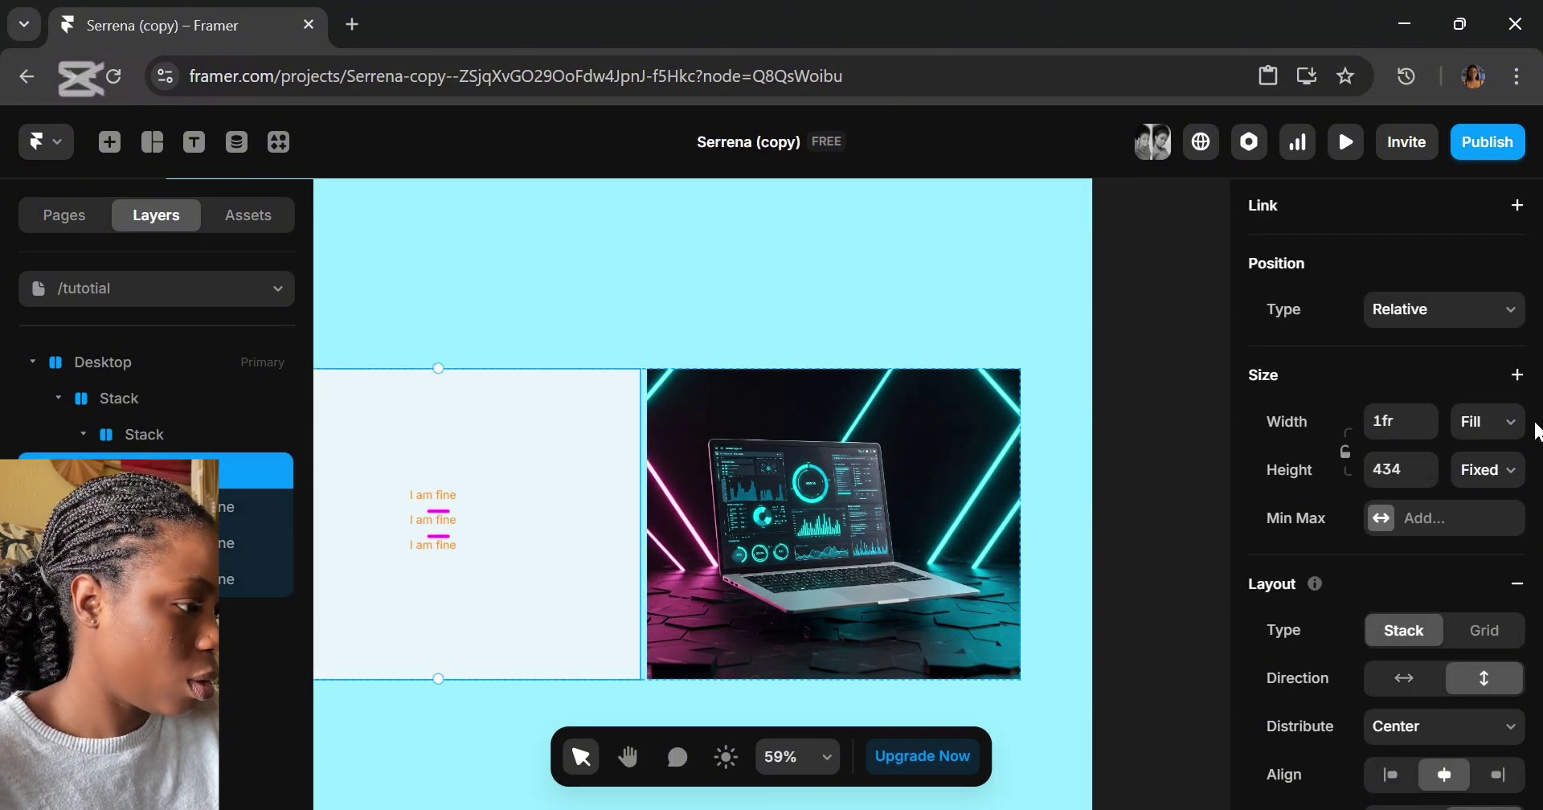
click(1514, 474)
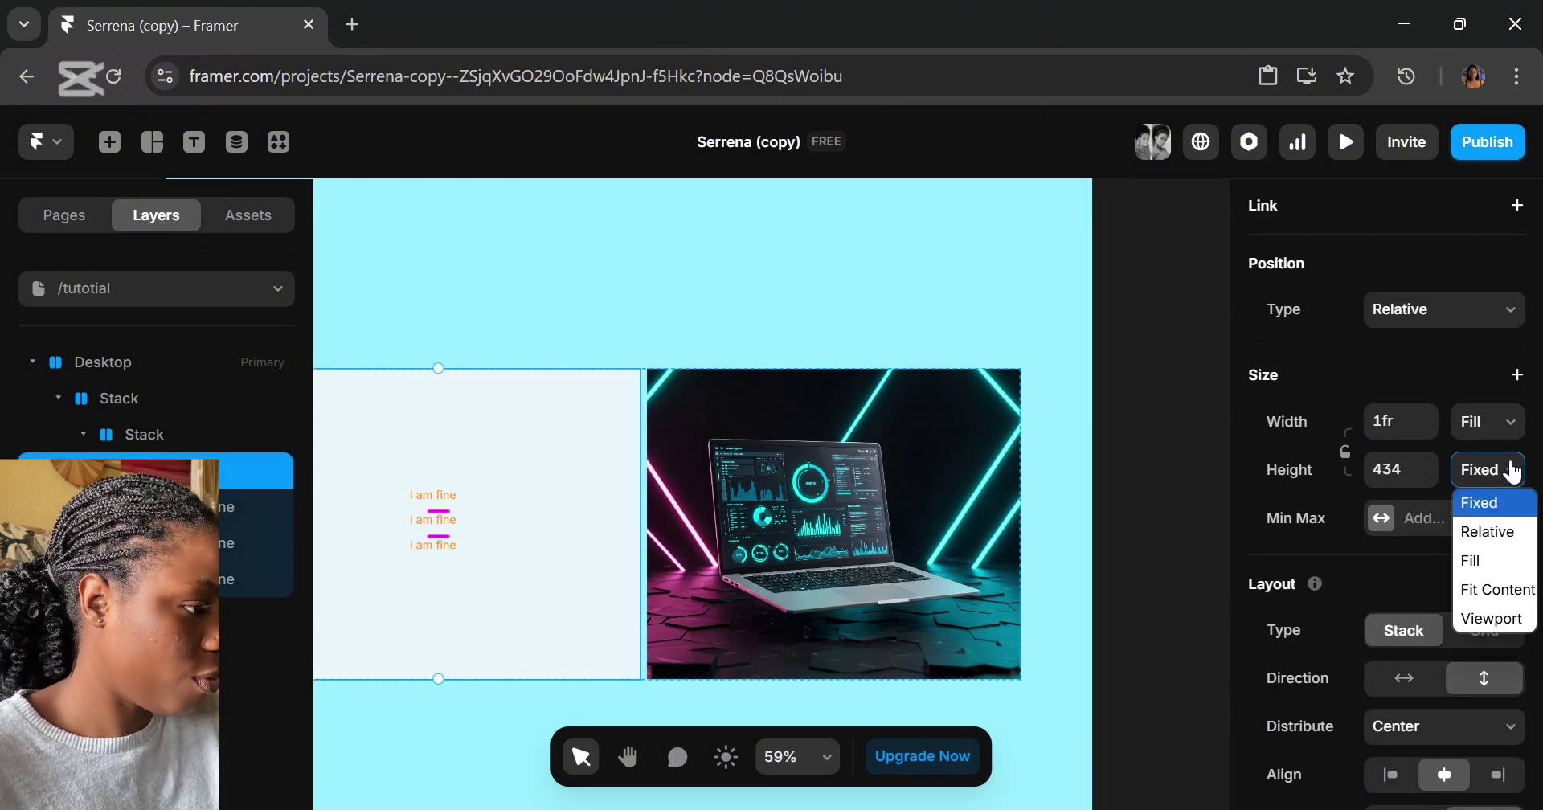
click(1500, 594)
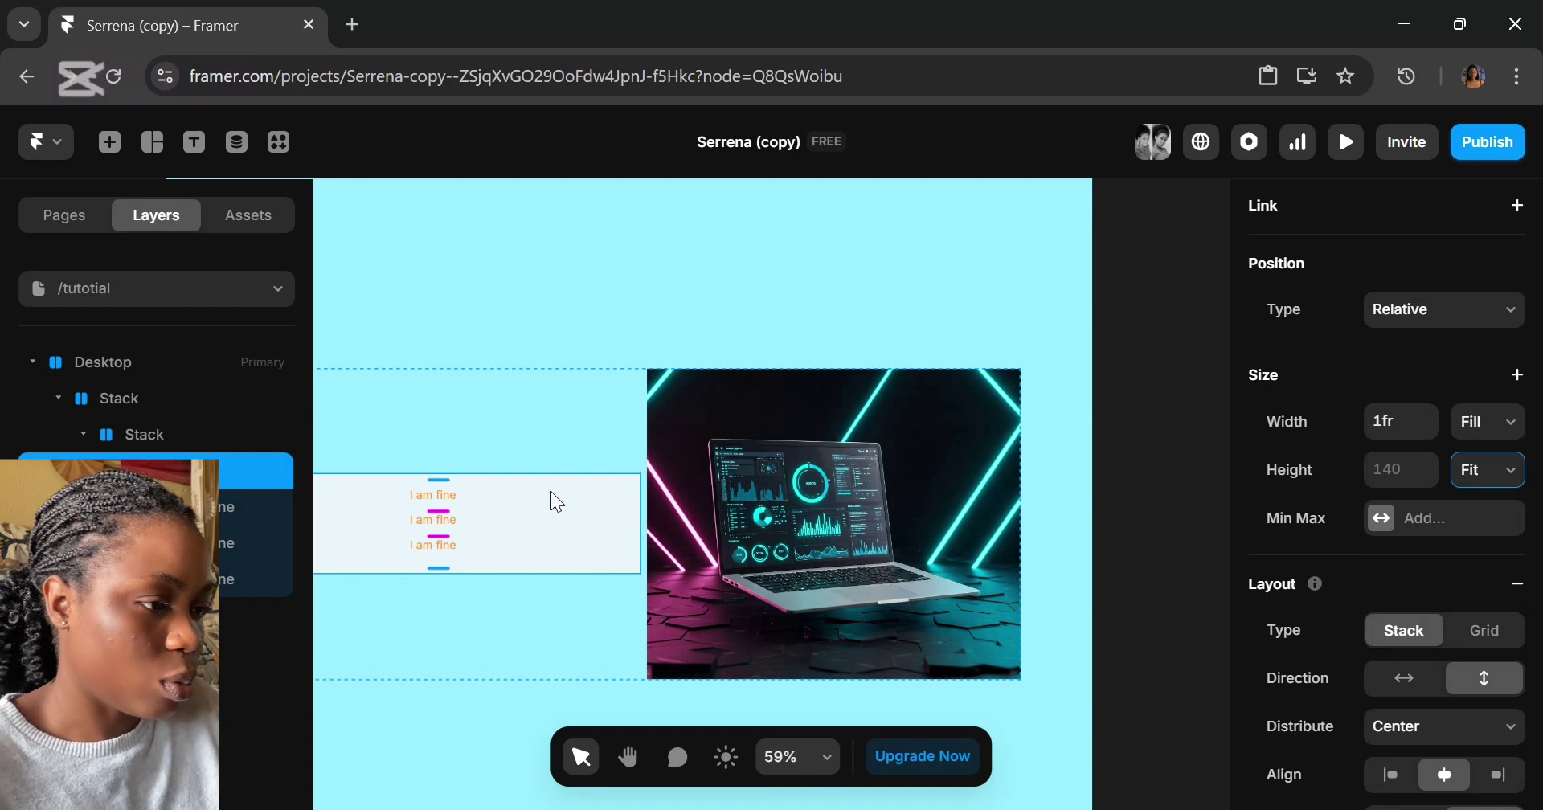
key(ctrl+z)
key(ctrl+z)
Duplicate the right image frame twice within the parent stack.
click(792, 527)
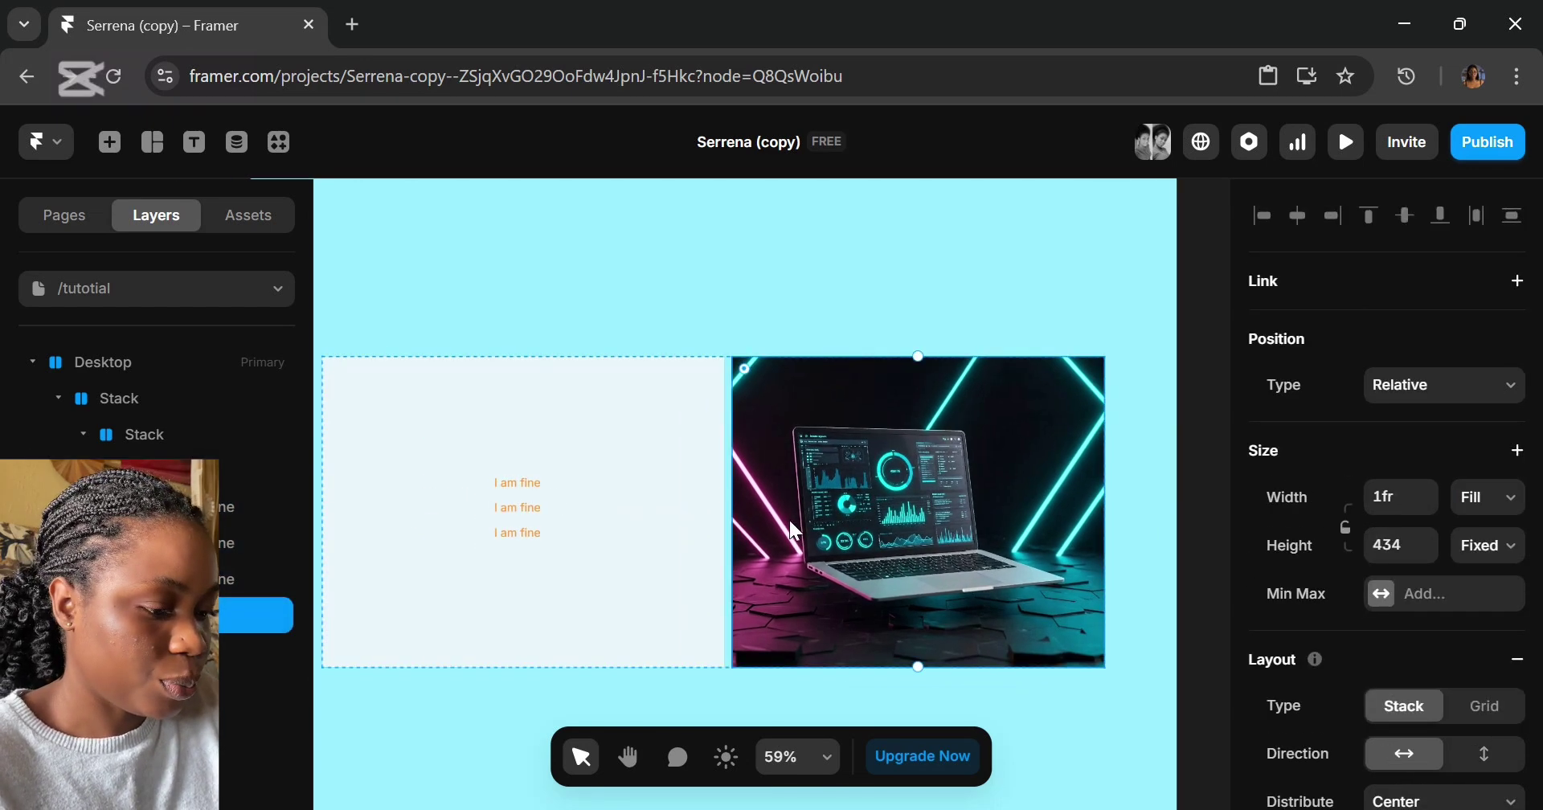
key(ctrl+d)
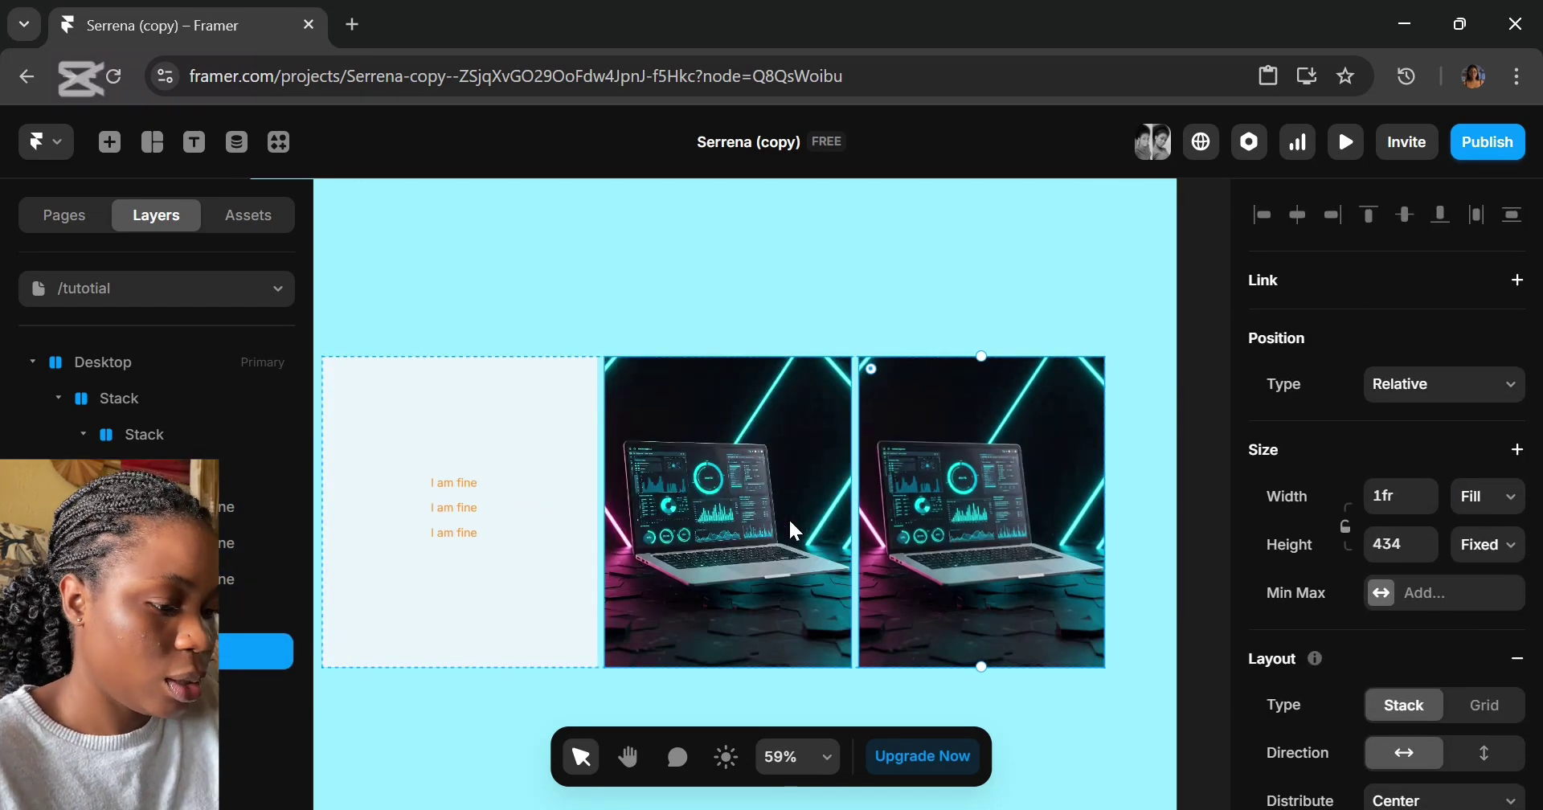
key(ctrl+d)
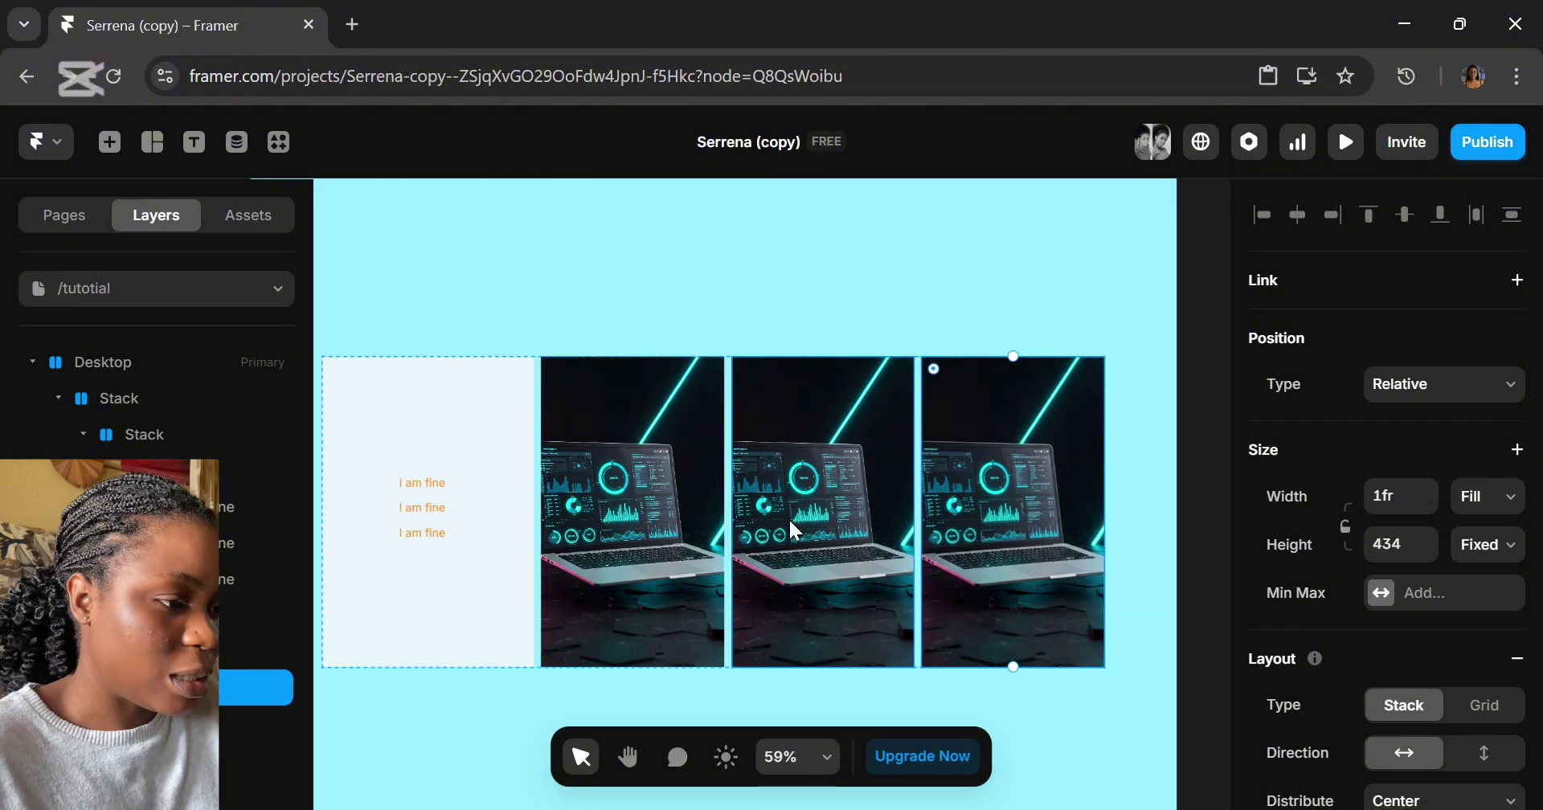
Select the stack that holds the text stack and the image frames, and change its layout type to Grid.
click(501, 682)
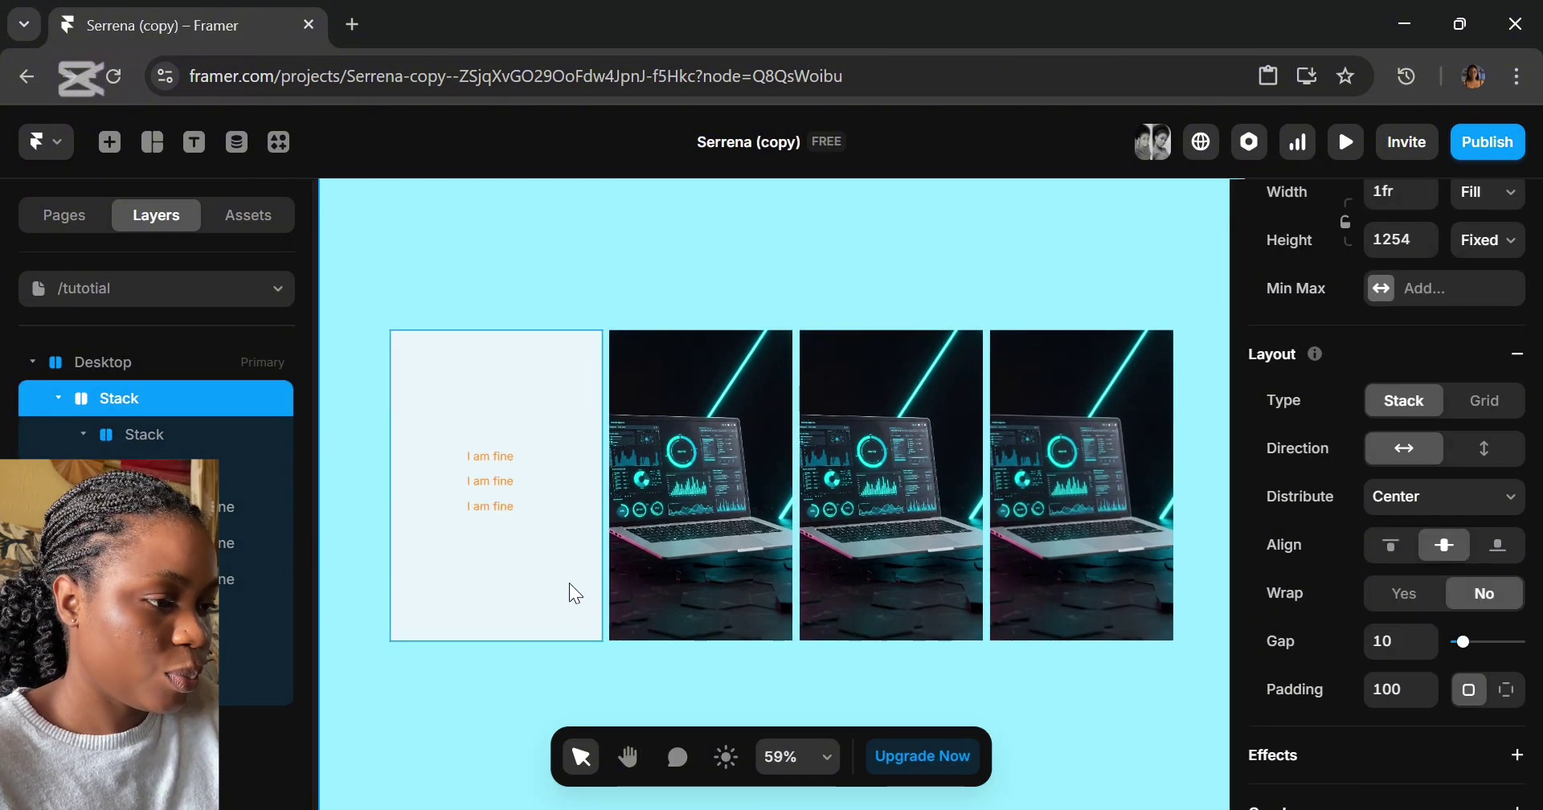
click(606, 593)
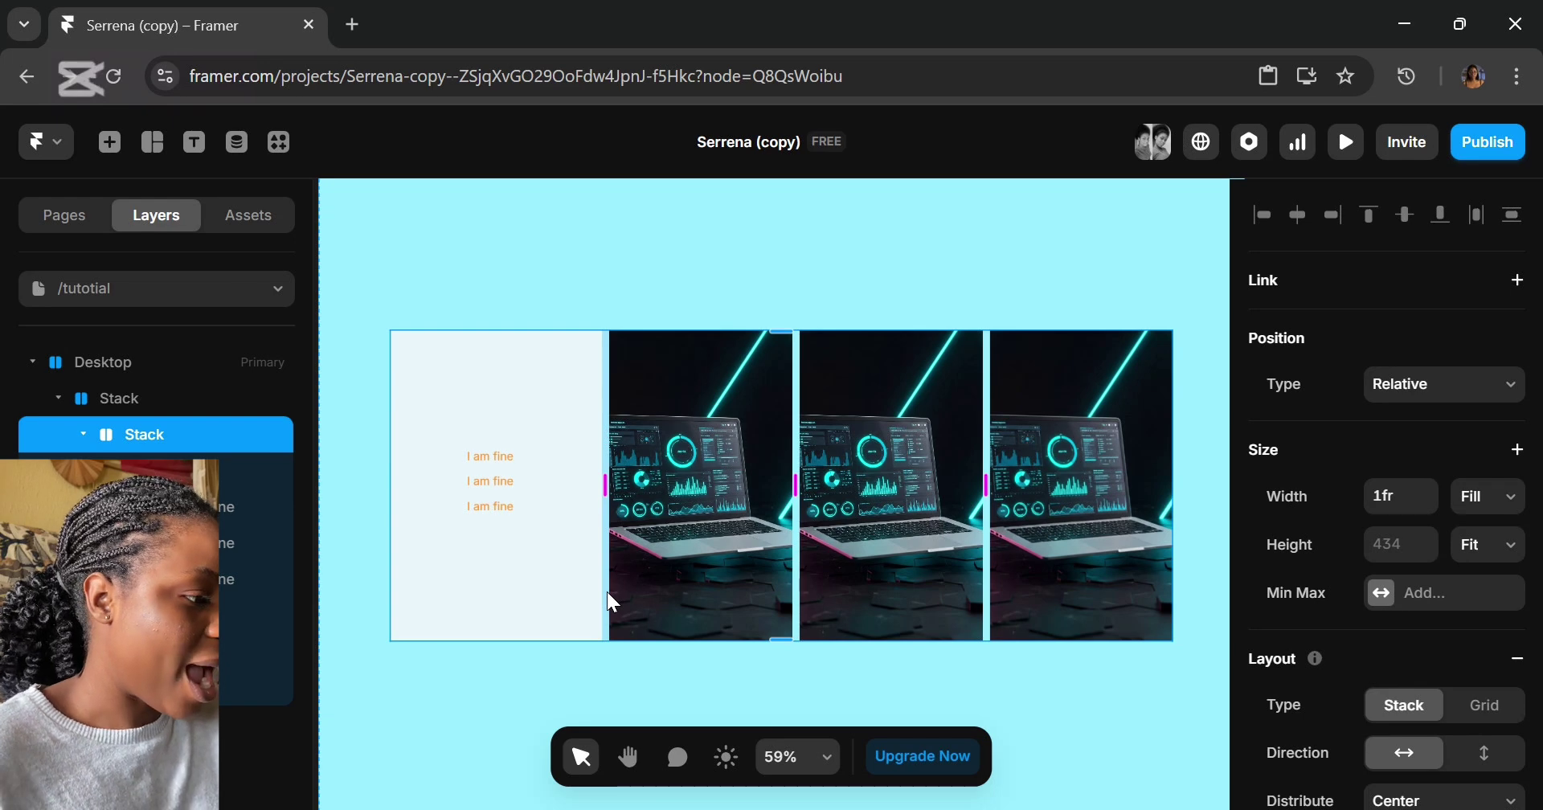
scroll(1511, 707, down, 1)
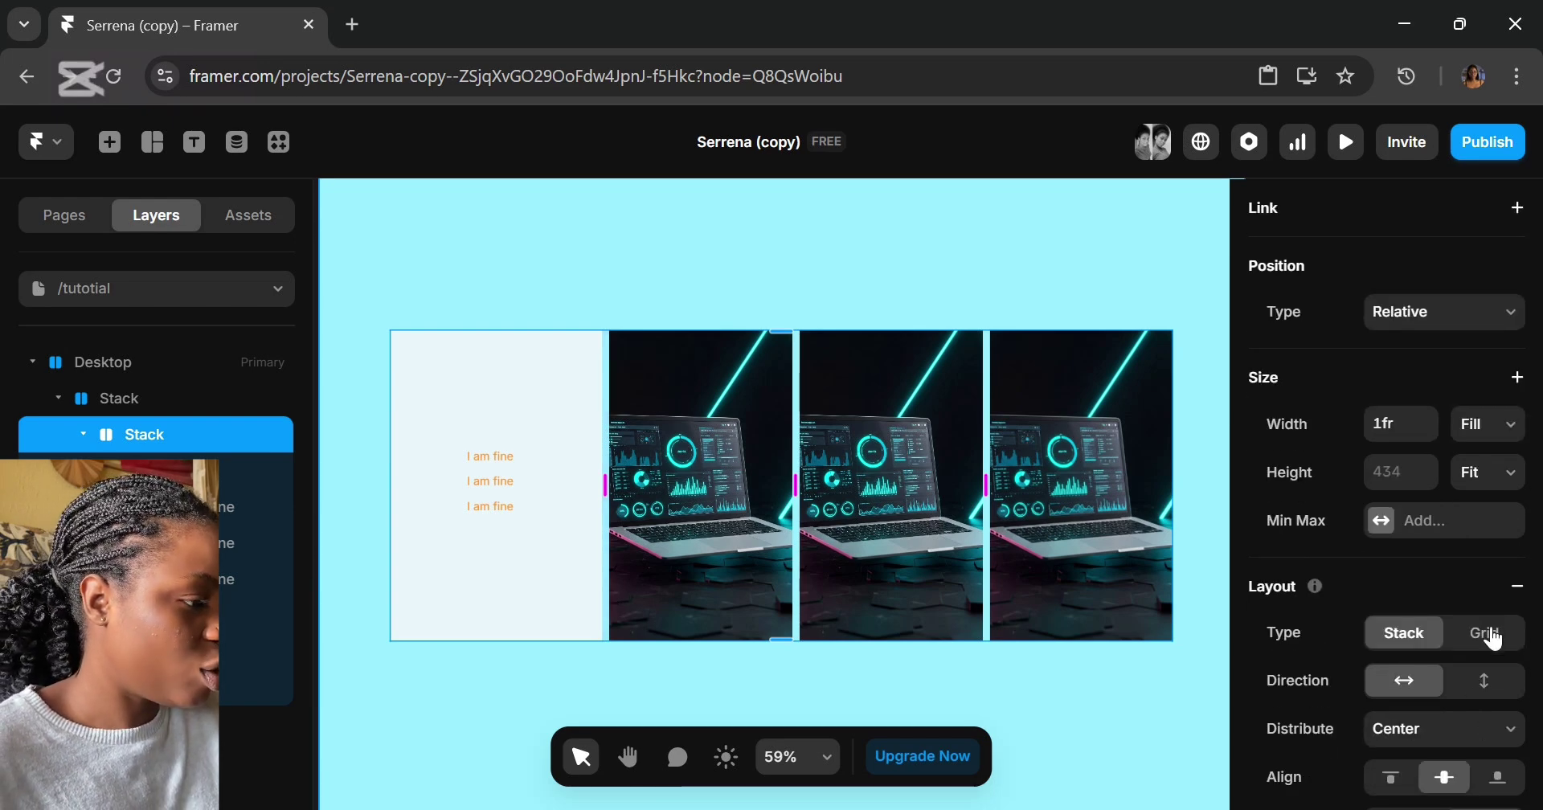
click(1493, 635)
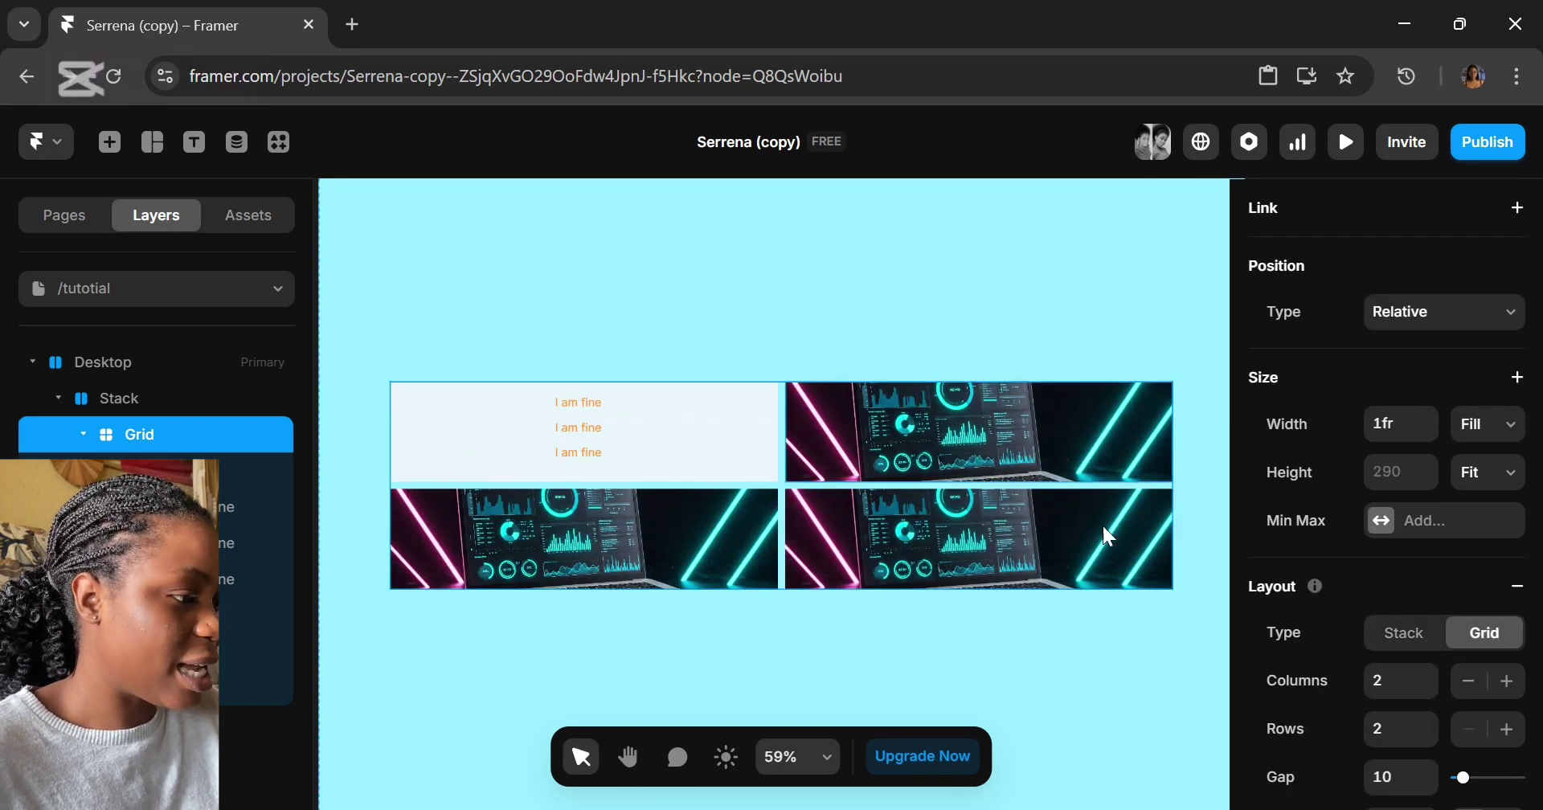
Try three and two columns for the grid of text and image frames, and settle on 1 column.
scroll(1402, 696, down, 1)
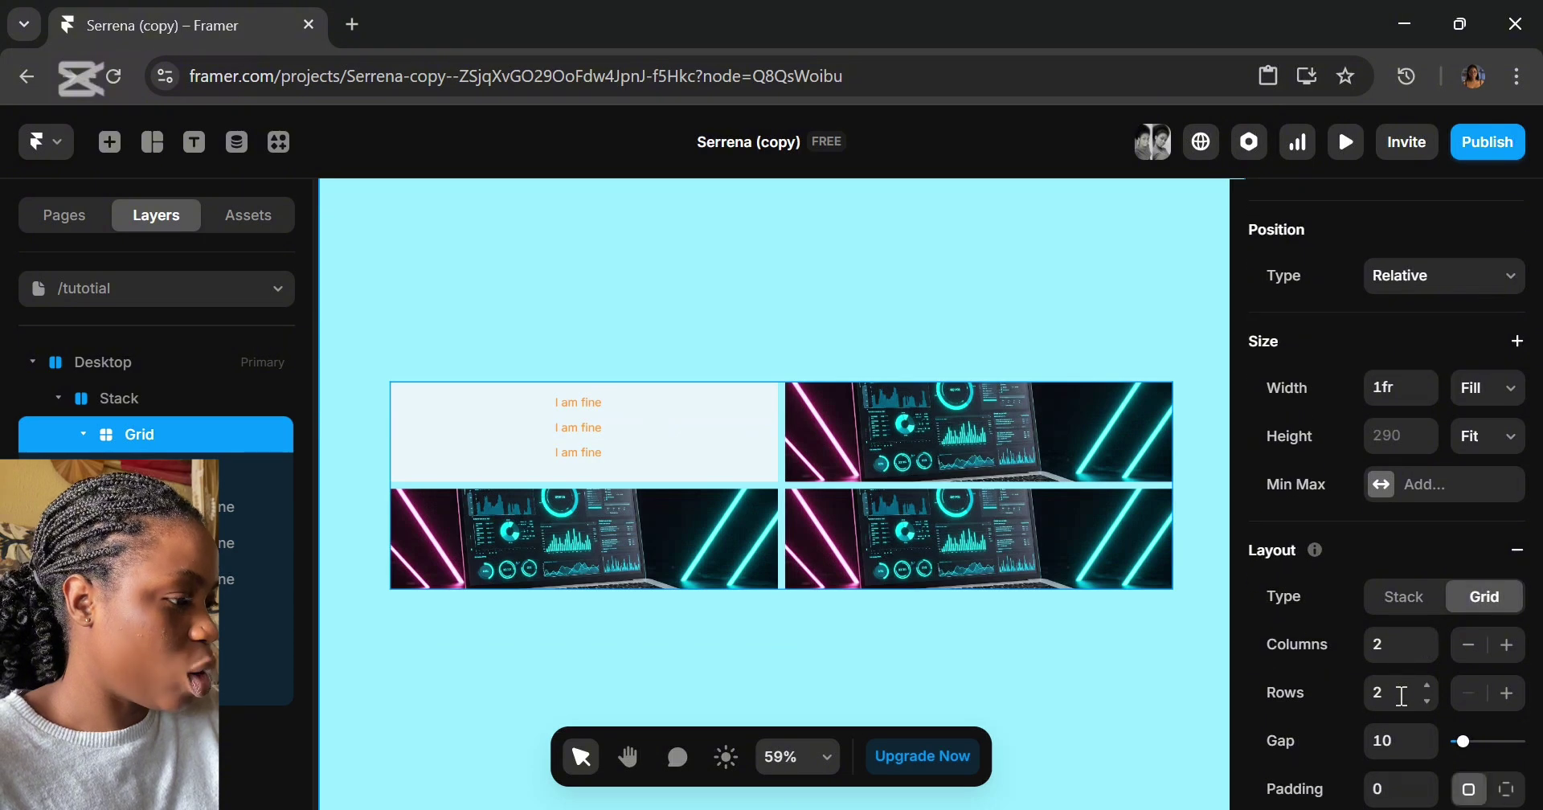
click(1399, 647)
text(3)
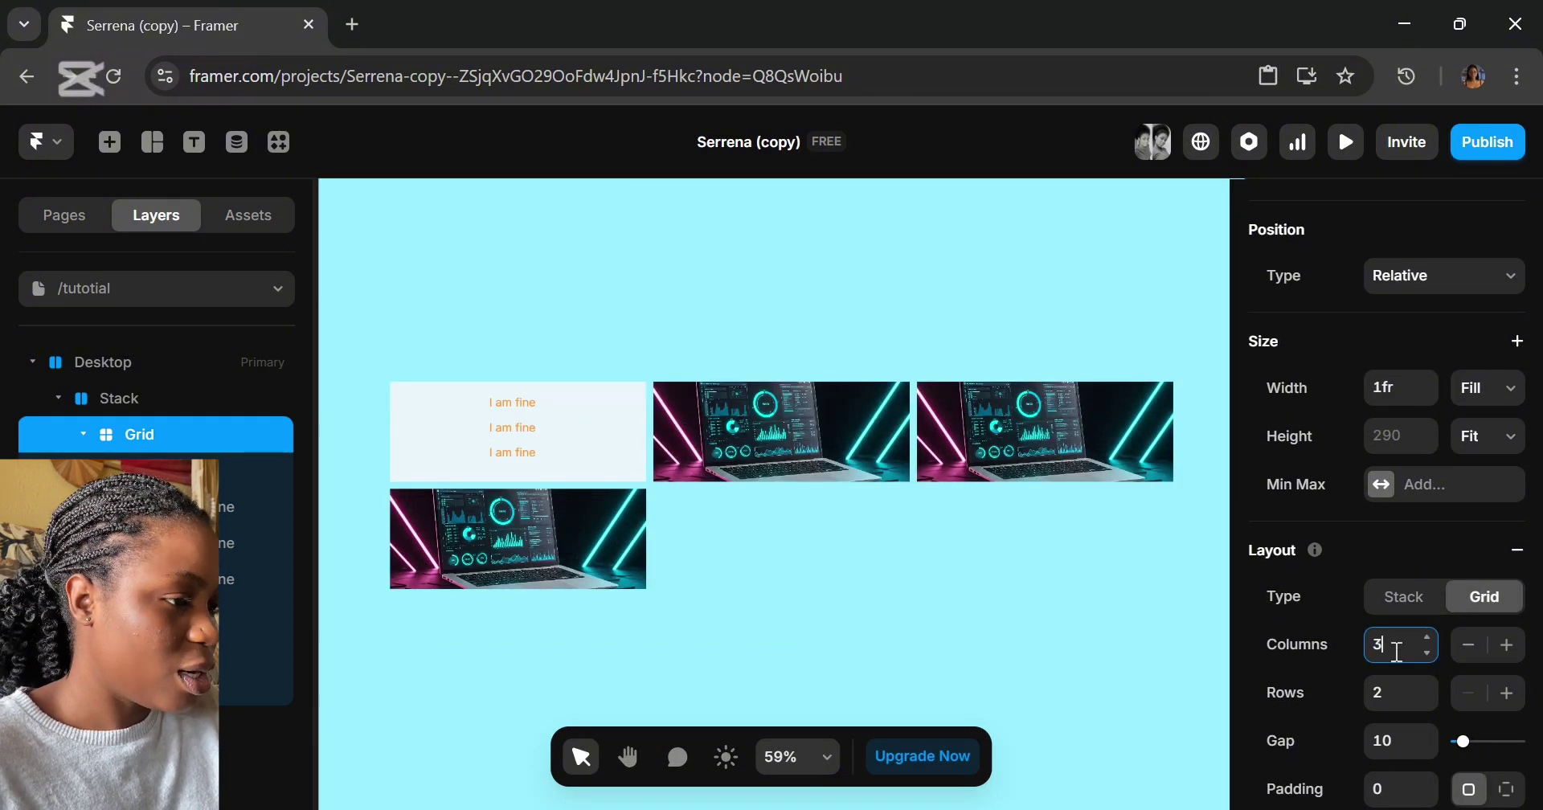
key(Down)
key(Down)
key(Up)
key(Up)
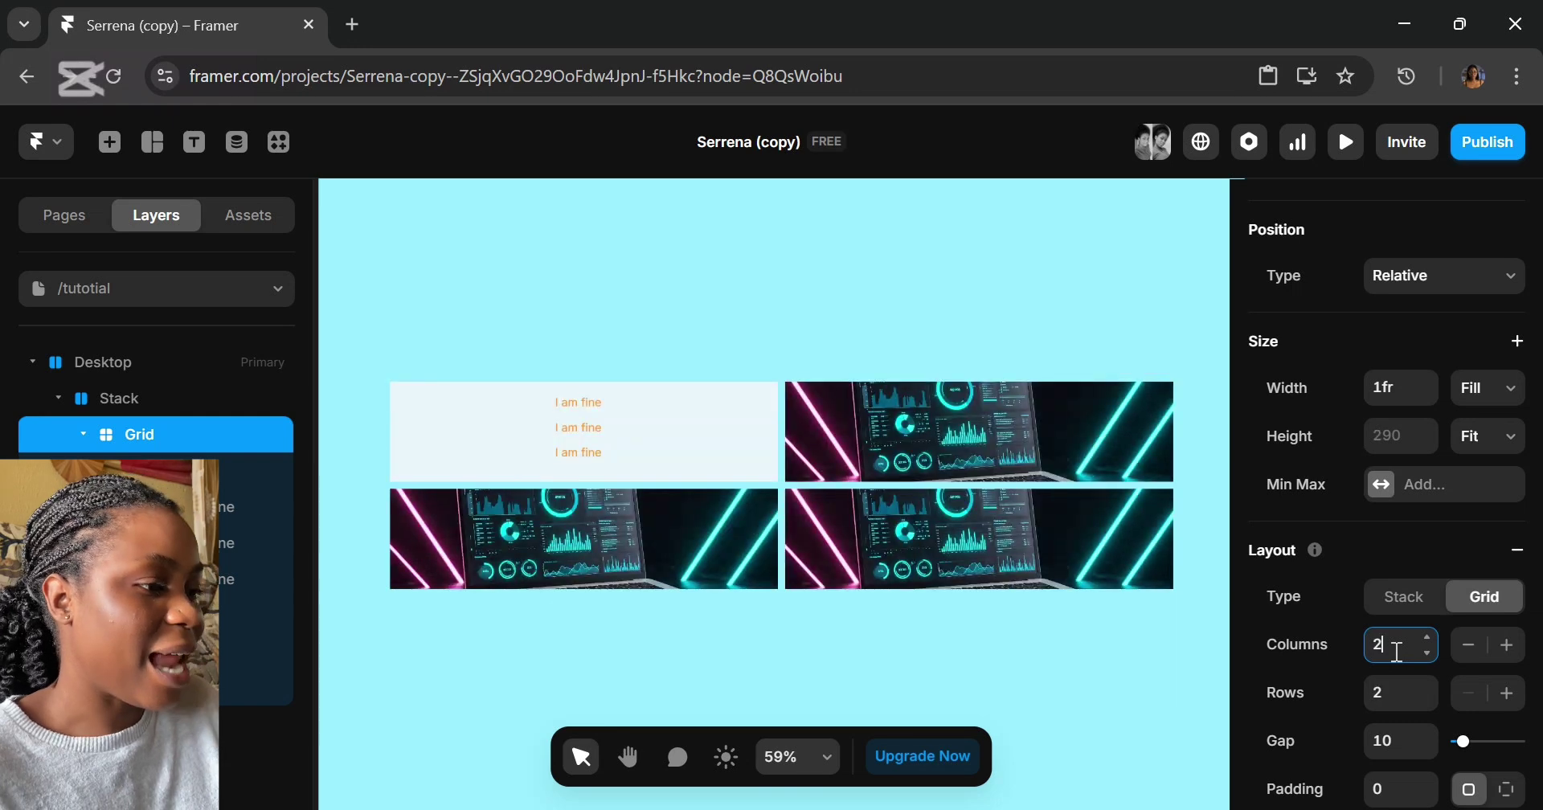
key(Down)
key(Down)
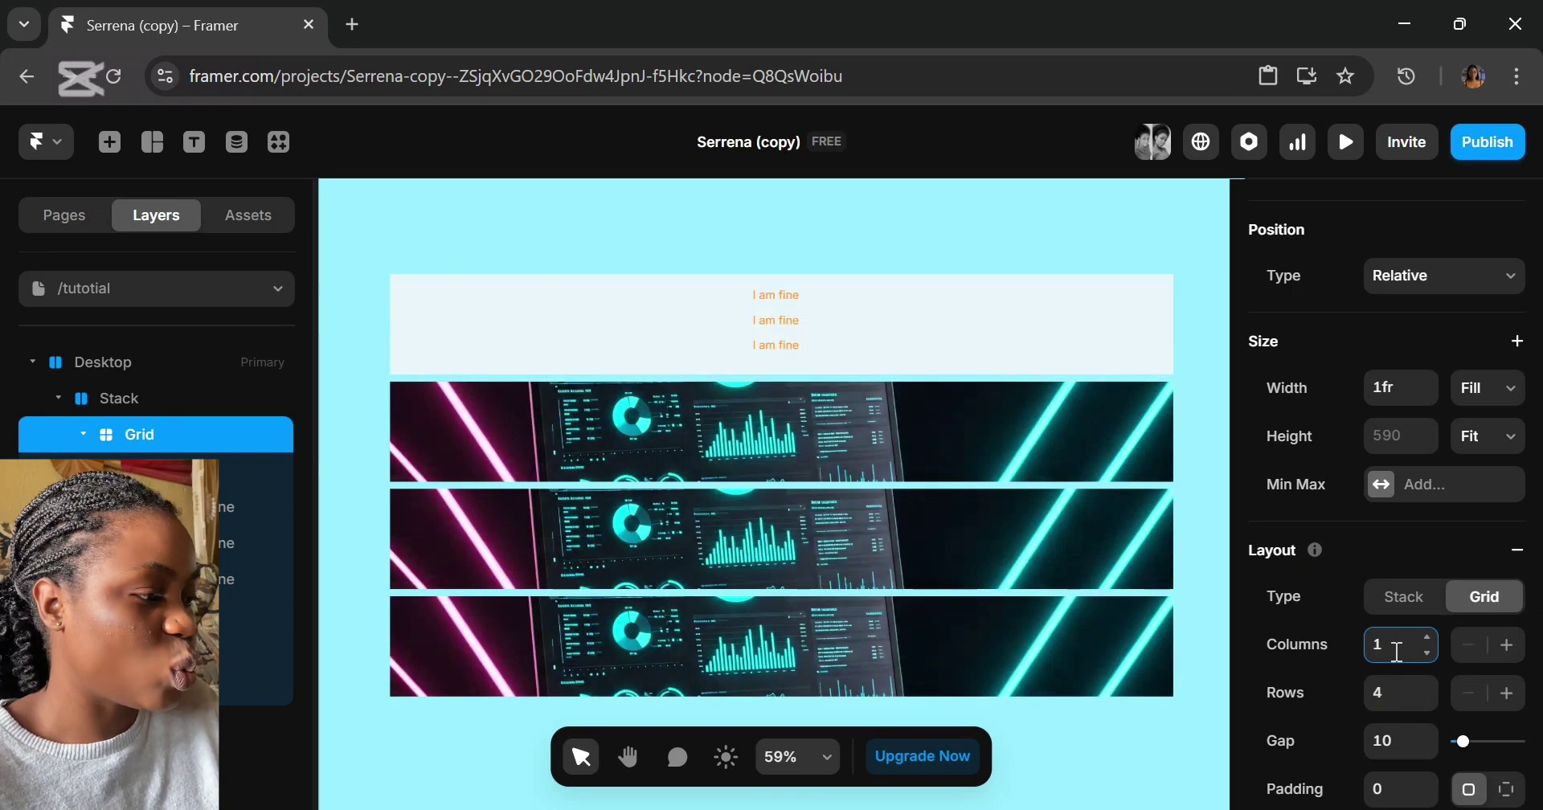
key(Up)
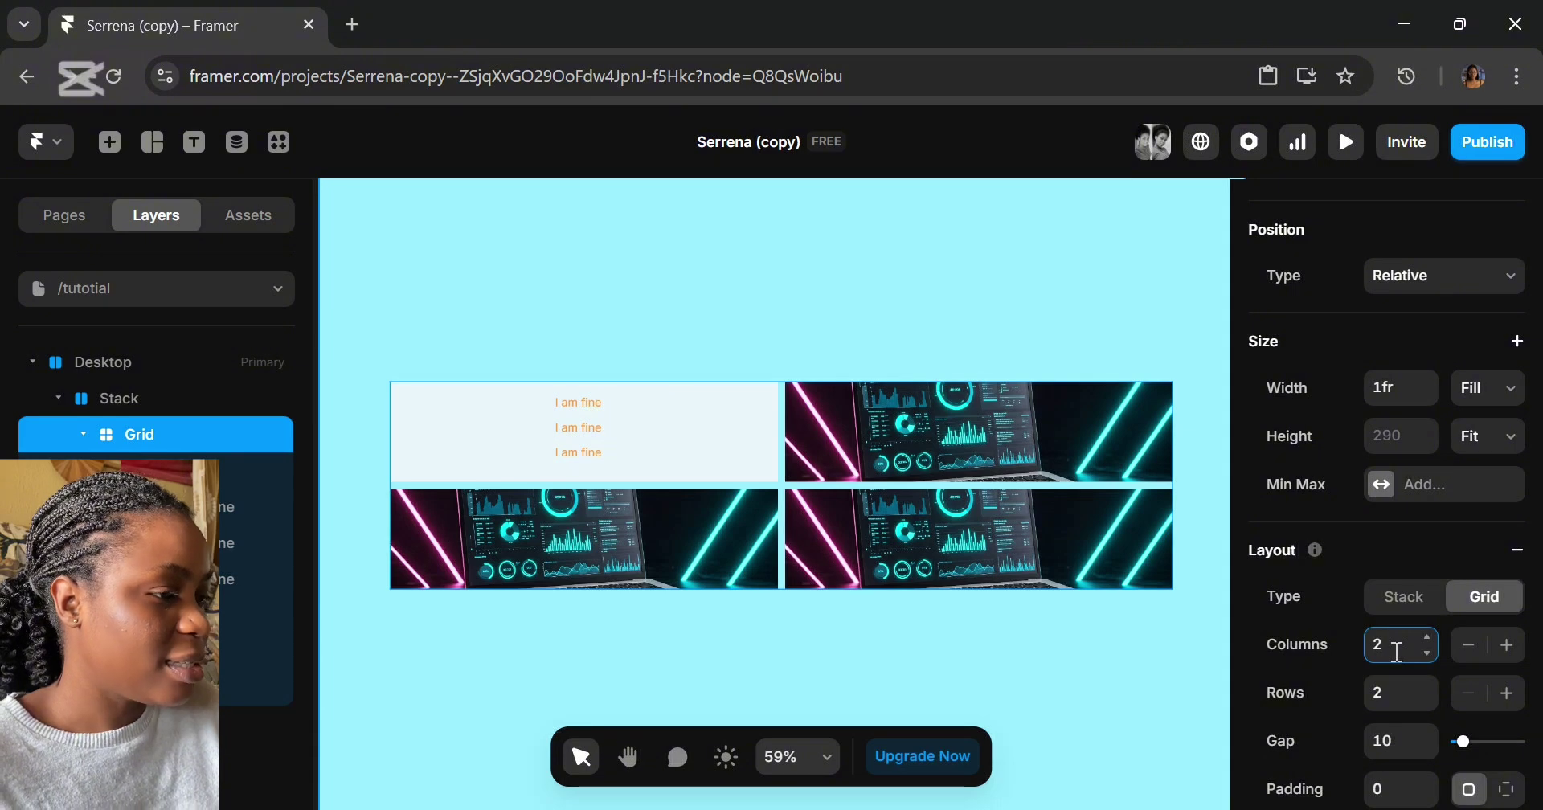
key(Down)
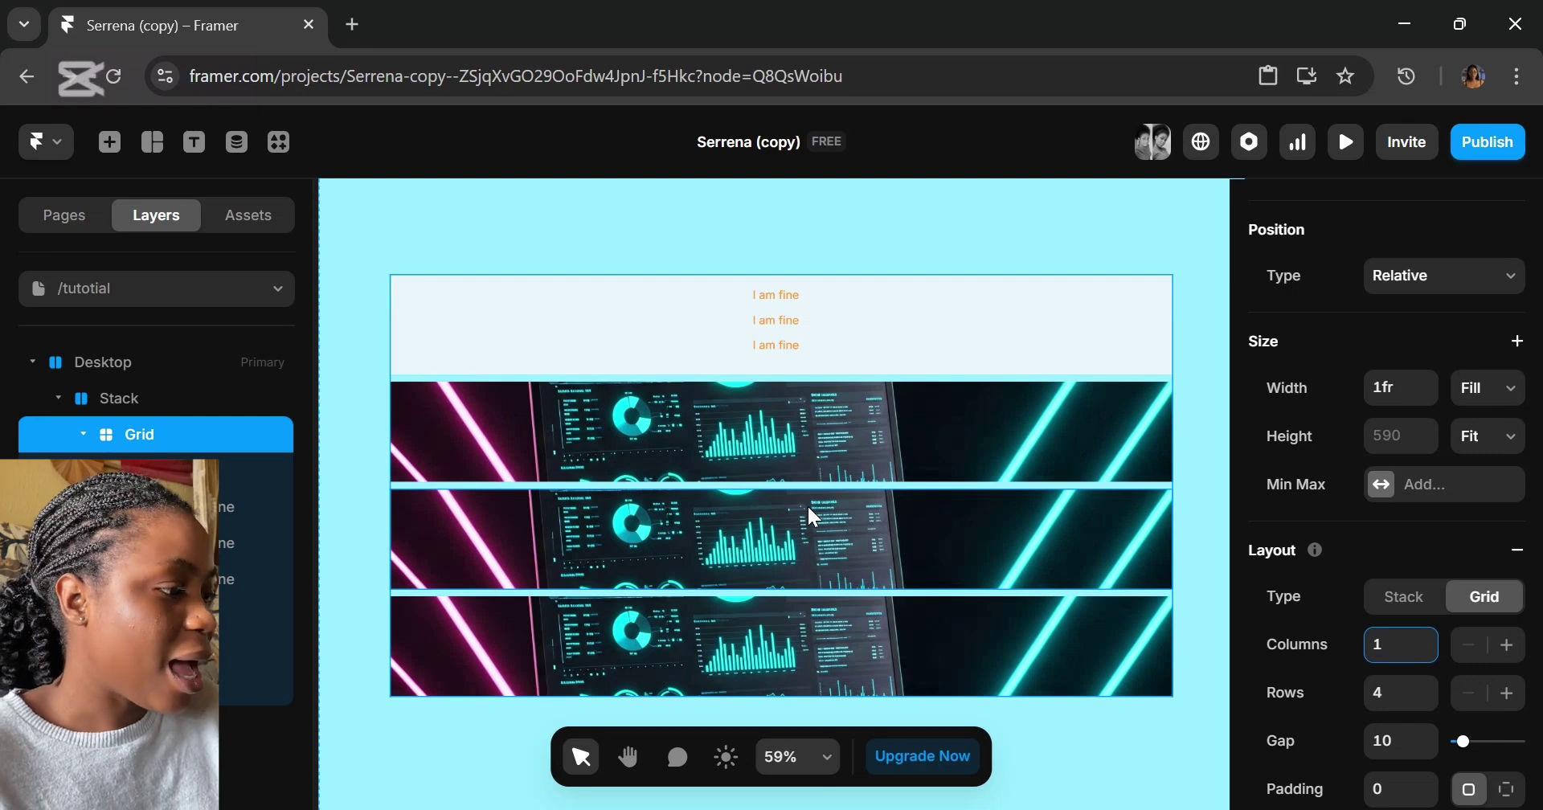
scroll(1439, 579, down, 5)
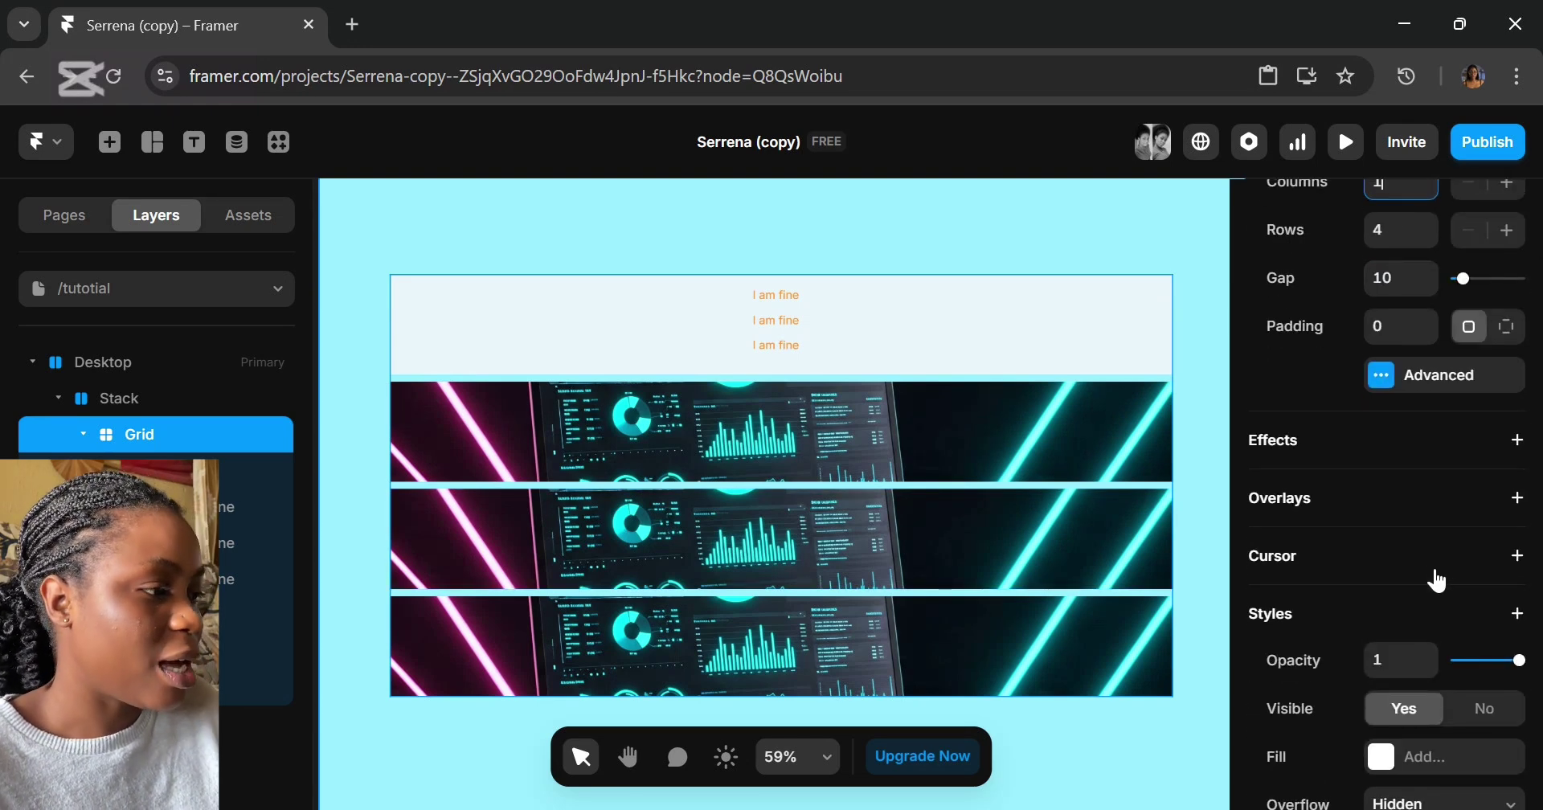
scroll(1389, 216, up, 3)
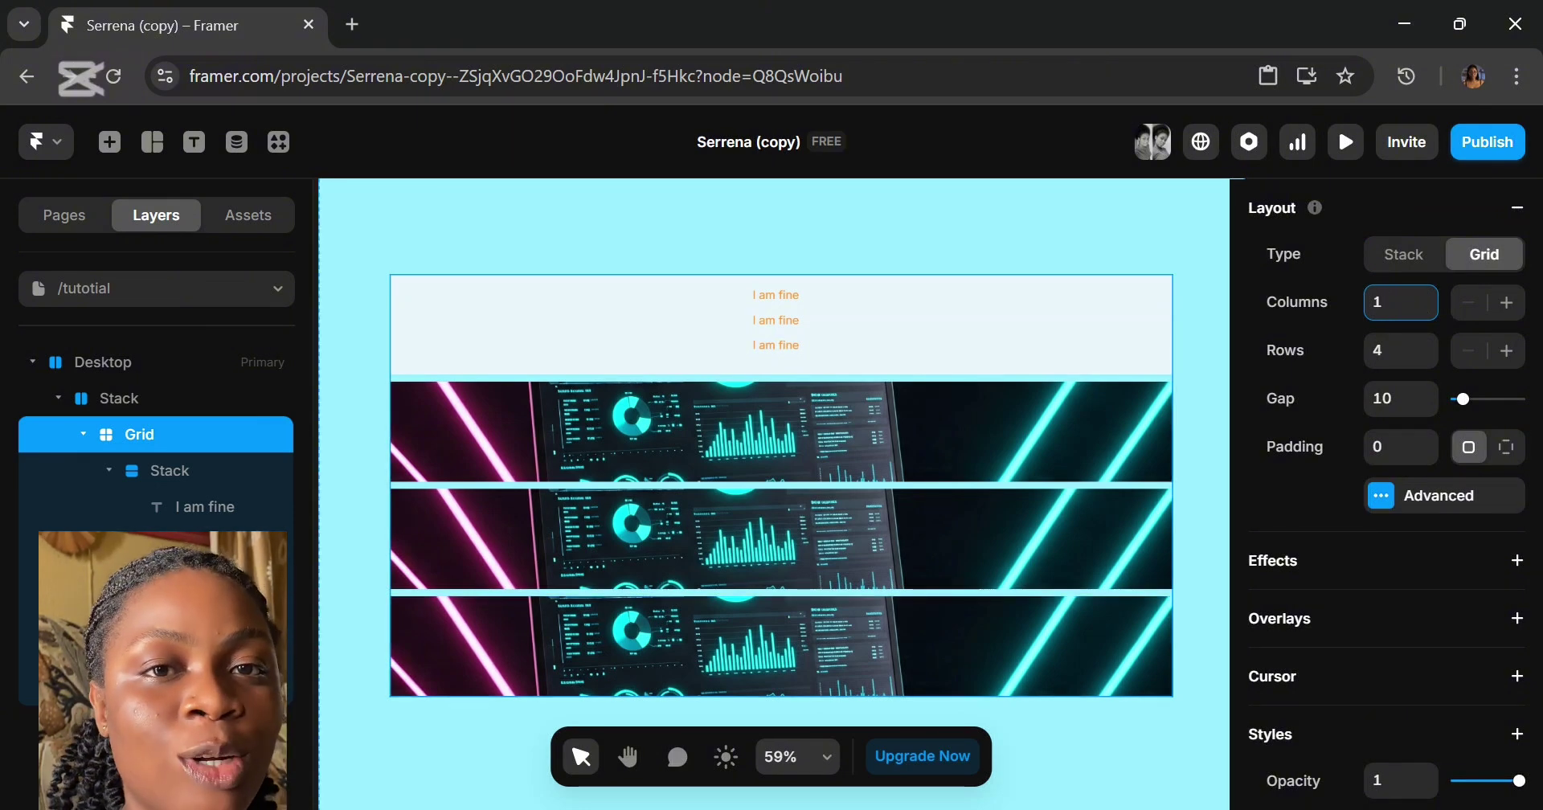
scroll(1343, 322, down, 3)
scroll(1342, 322, up, 3)
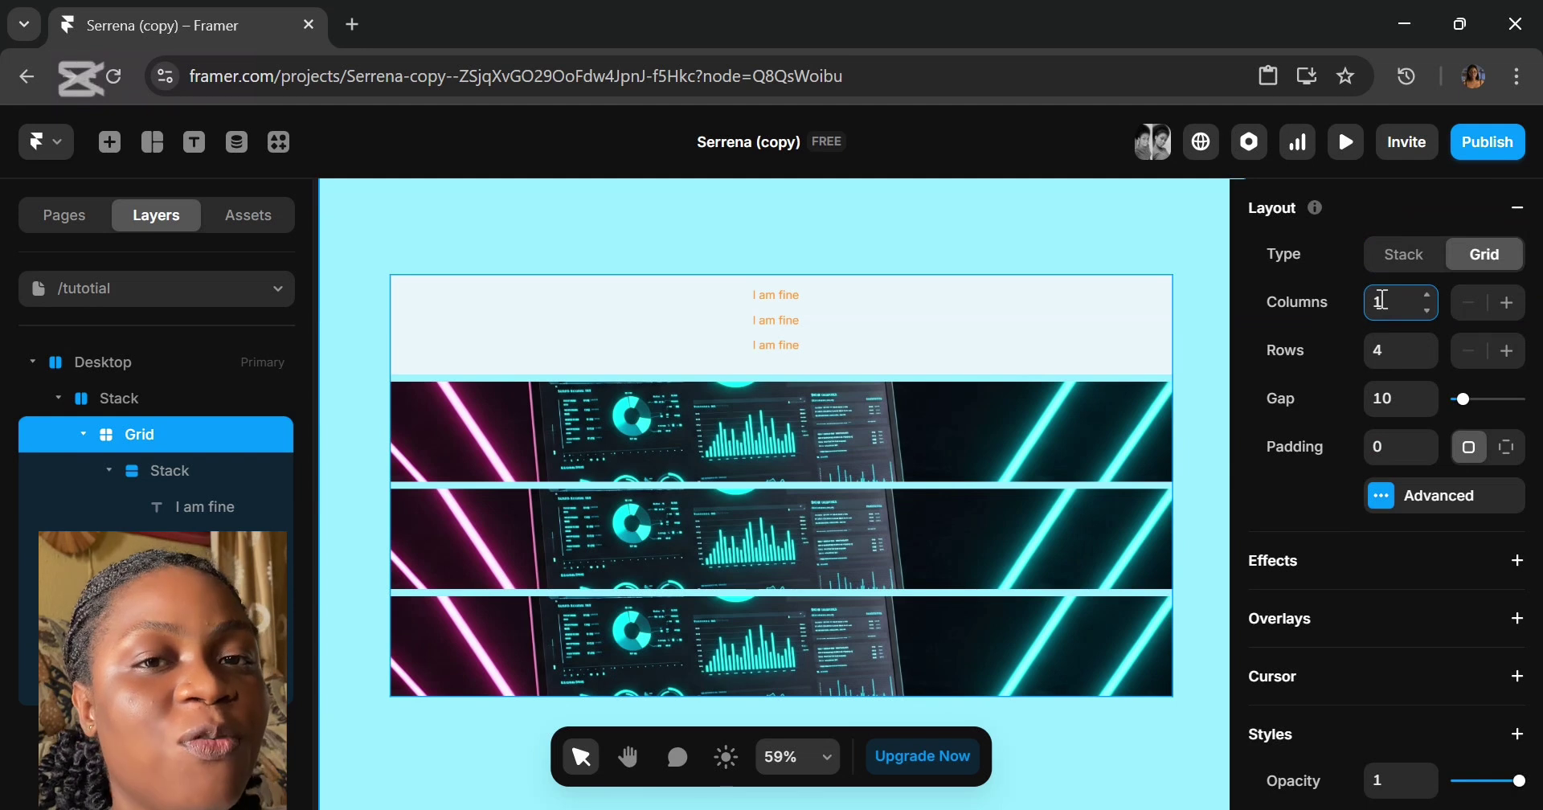